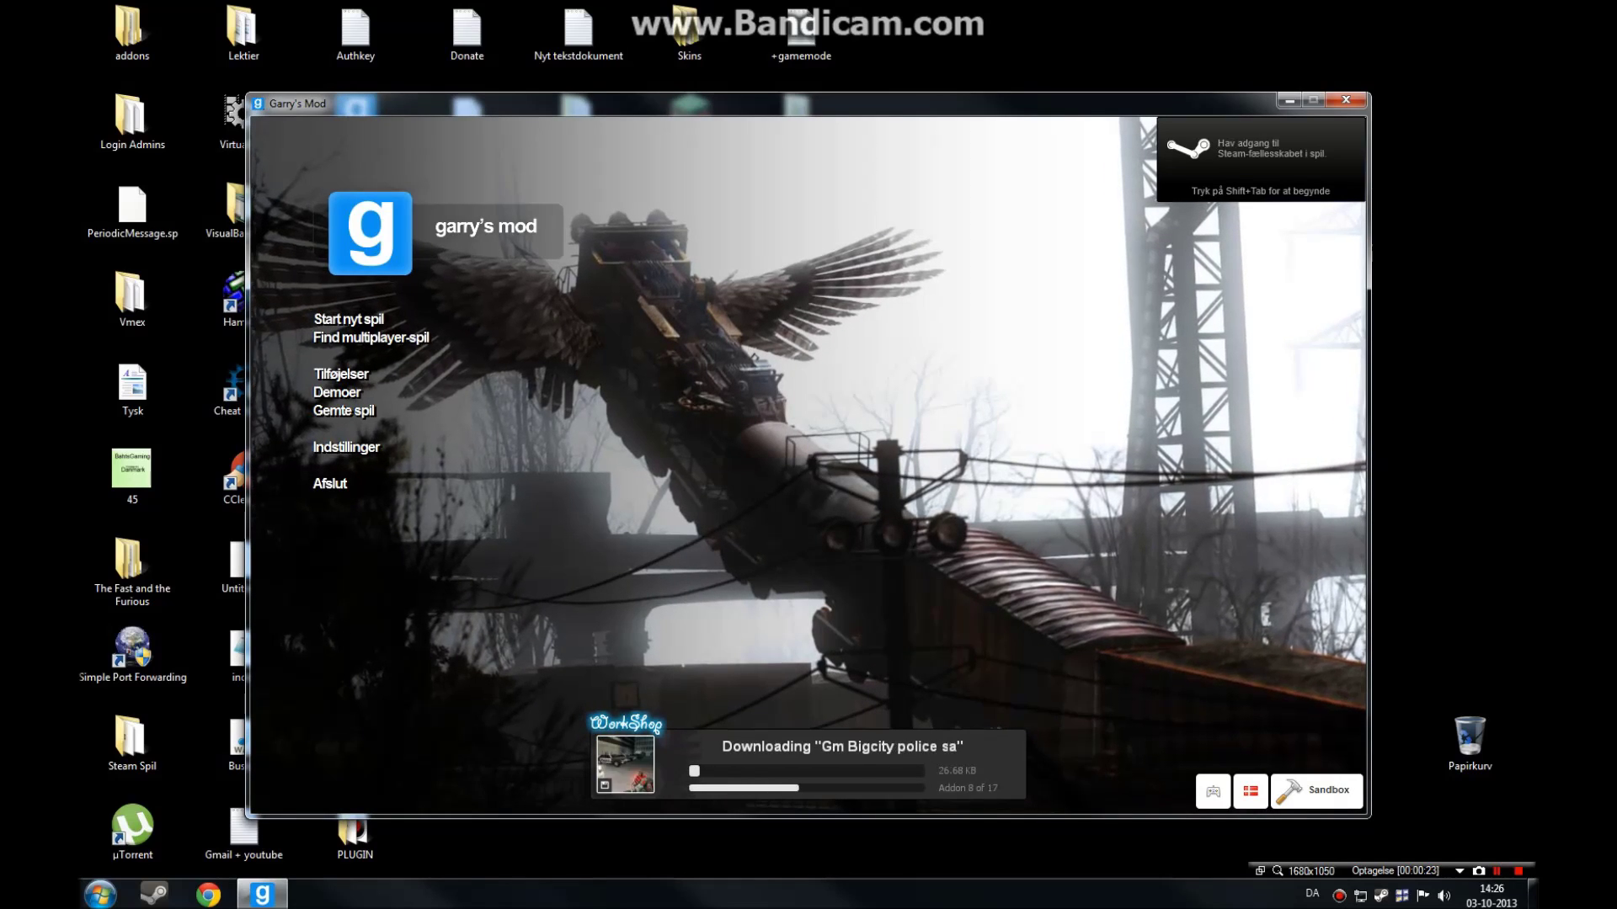
Bring up the Steam overlay, open its web browser and reposition the browser window.
key("shift+Tab")
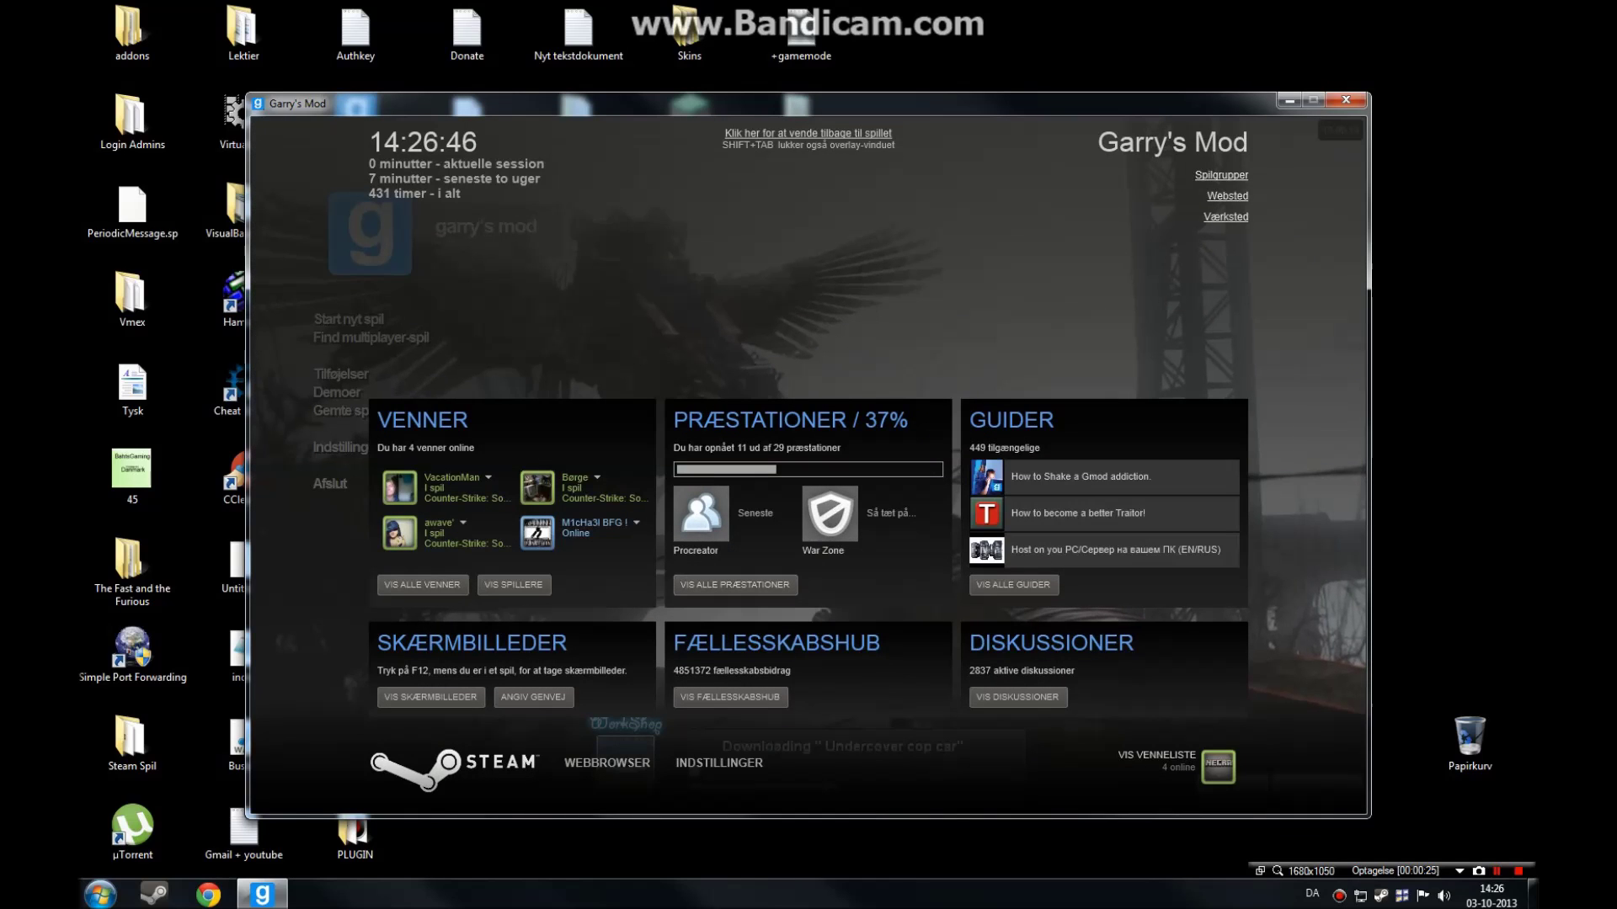
left_click(606, 762)
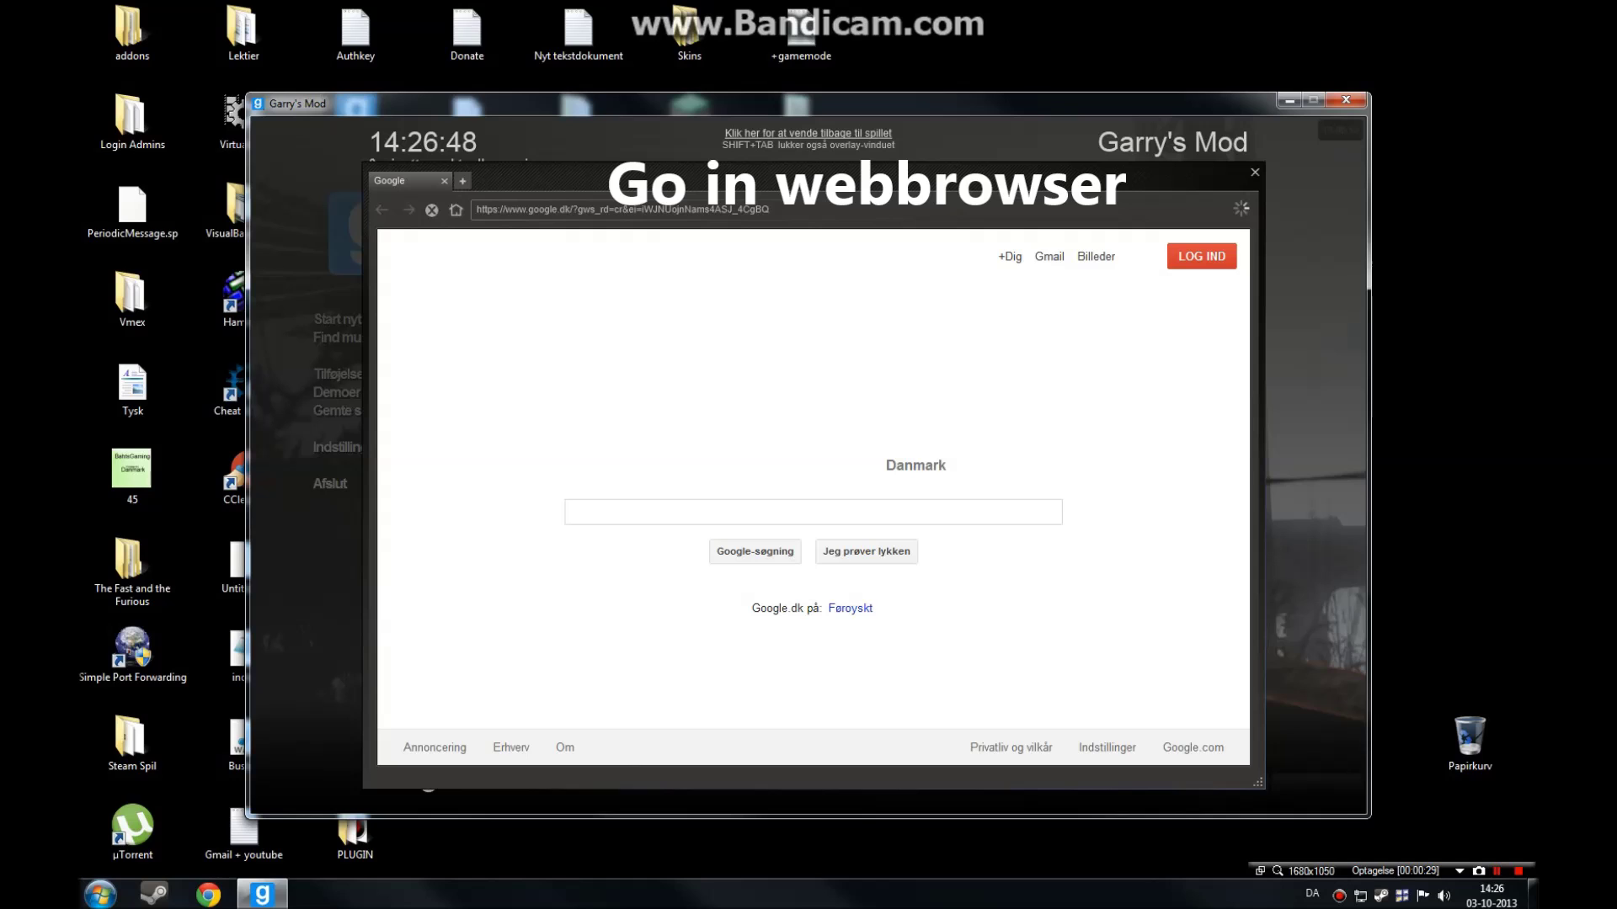
left_click_drag(809, 173, 899, 157)
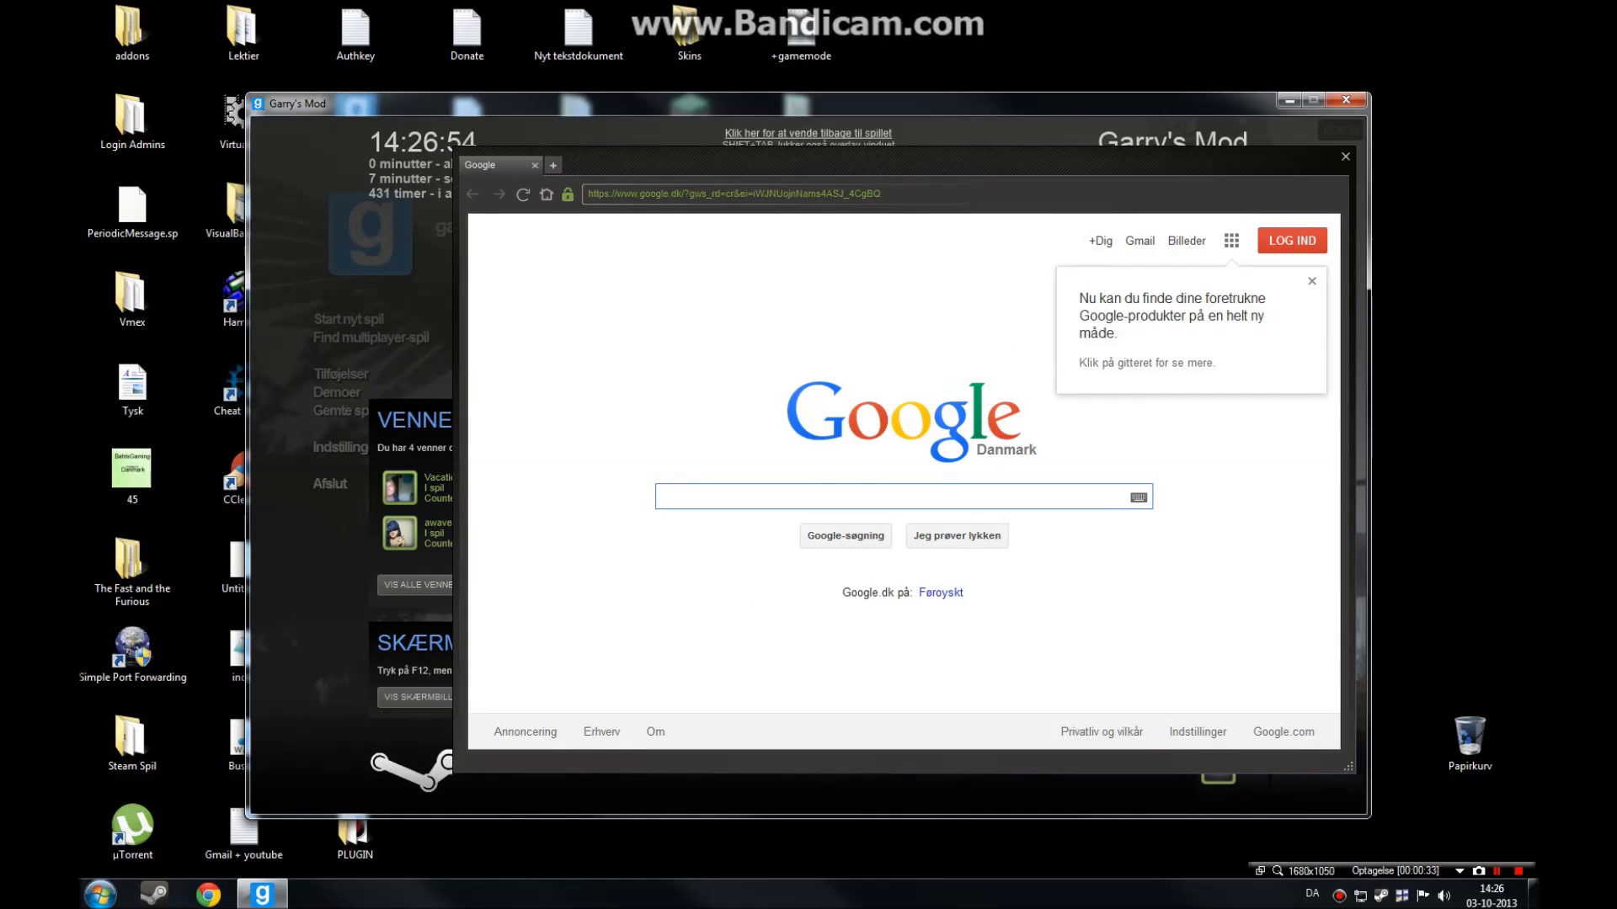
left_click(880, 193)
type("http://steamcommunity.com/sharedfiles/filedetails/?id=133364818")
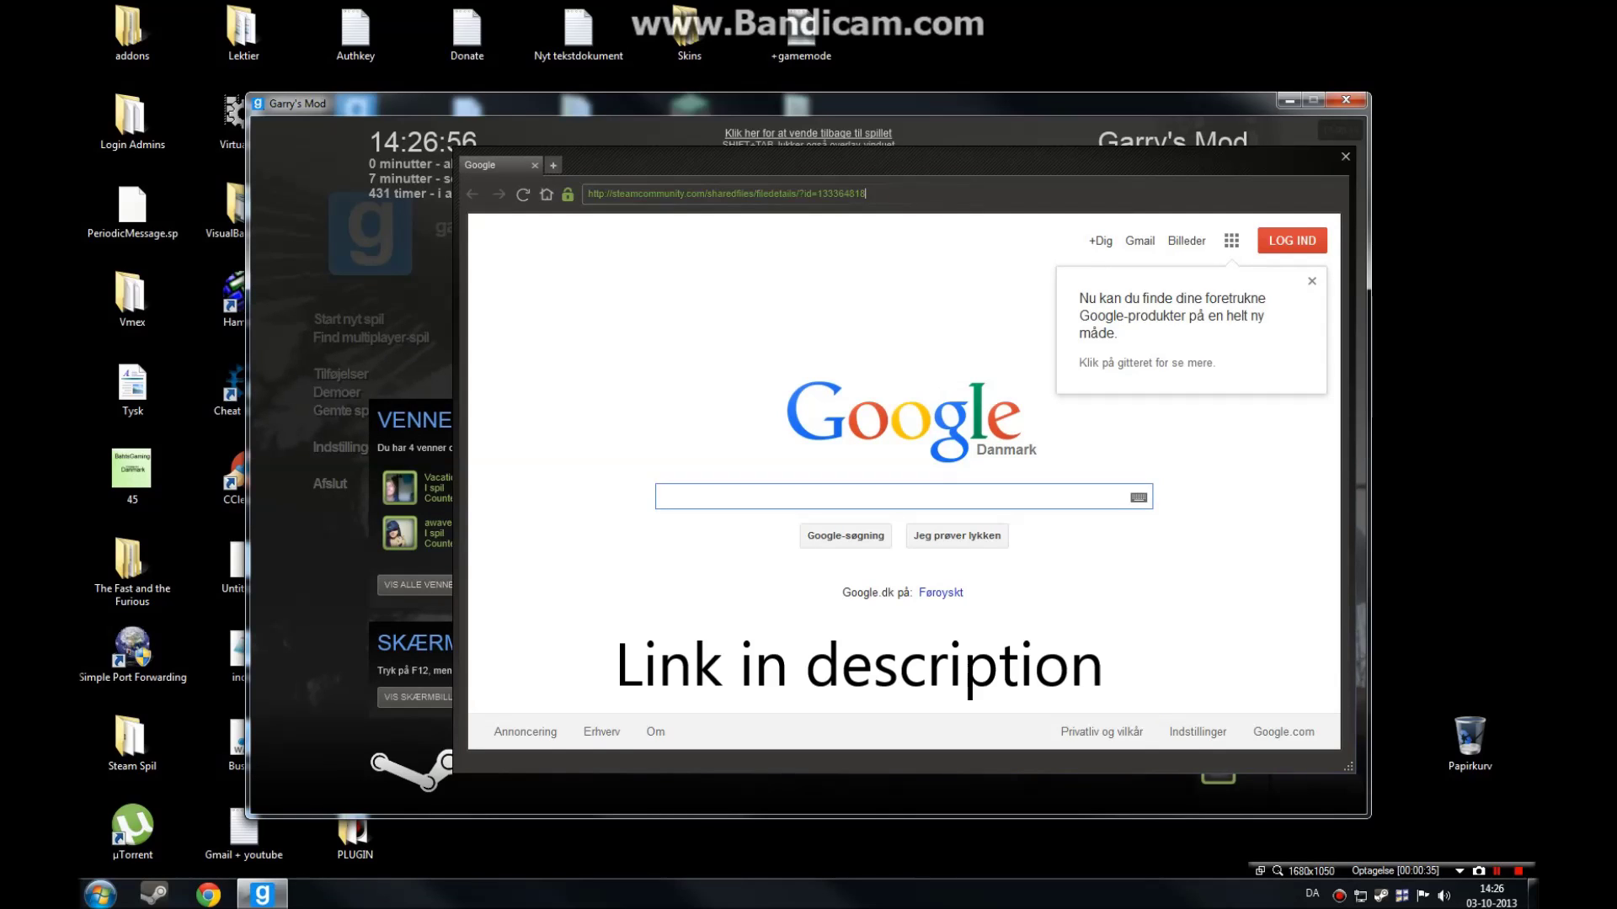
left_click_drag(713, 194, 867, 194)
double_click(866, 194)
left_click(867, 194)
key("Return")
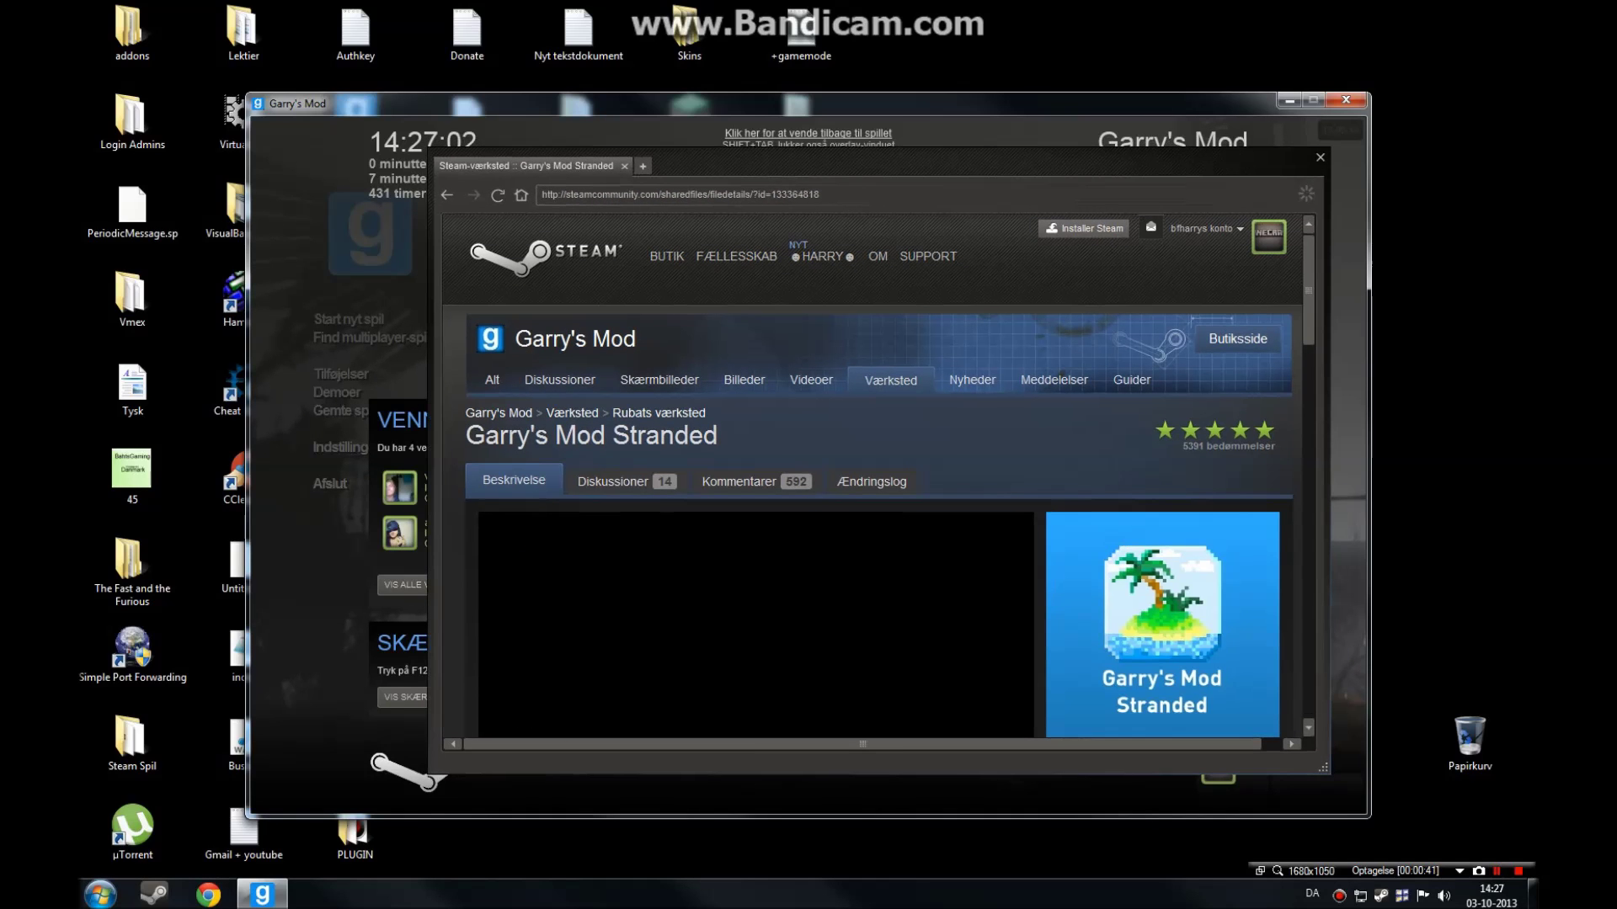
Unsubscribe from the Garry's Mod Stranded workshop item and subscribe to it again.
middle_click(939, 399)
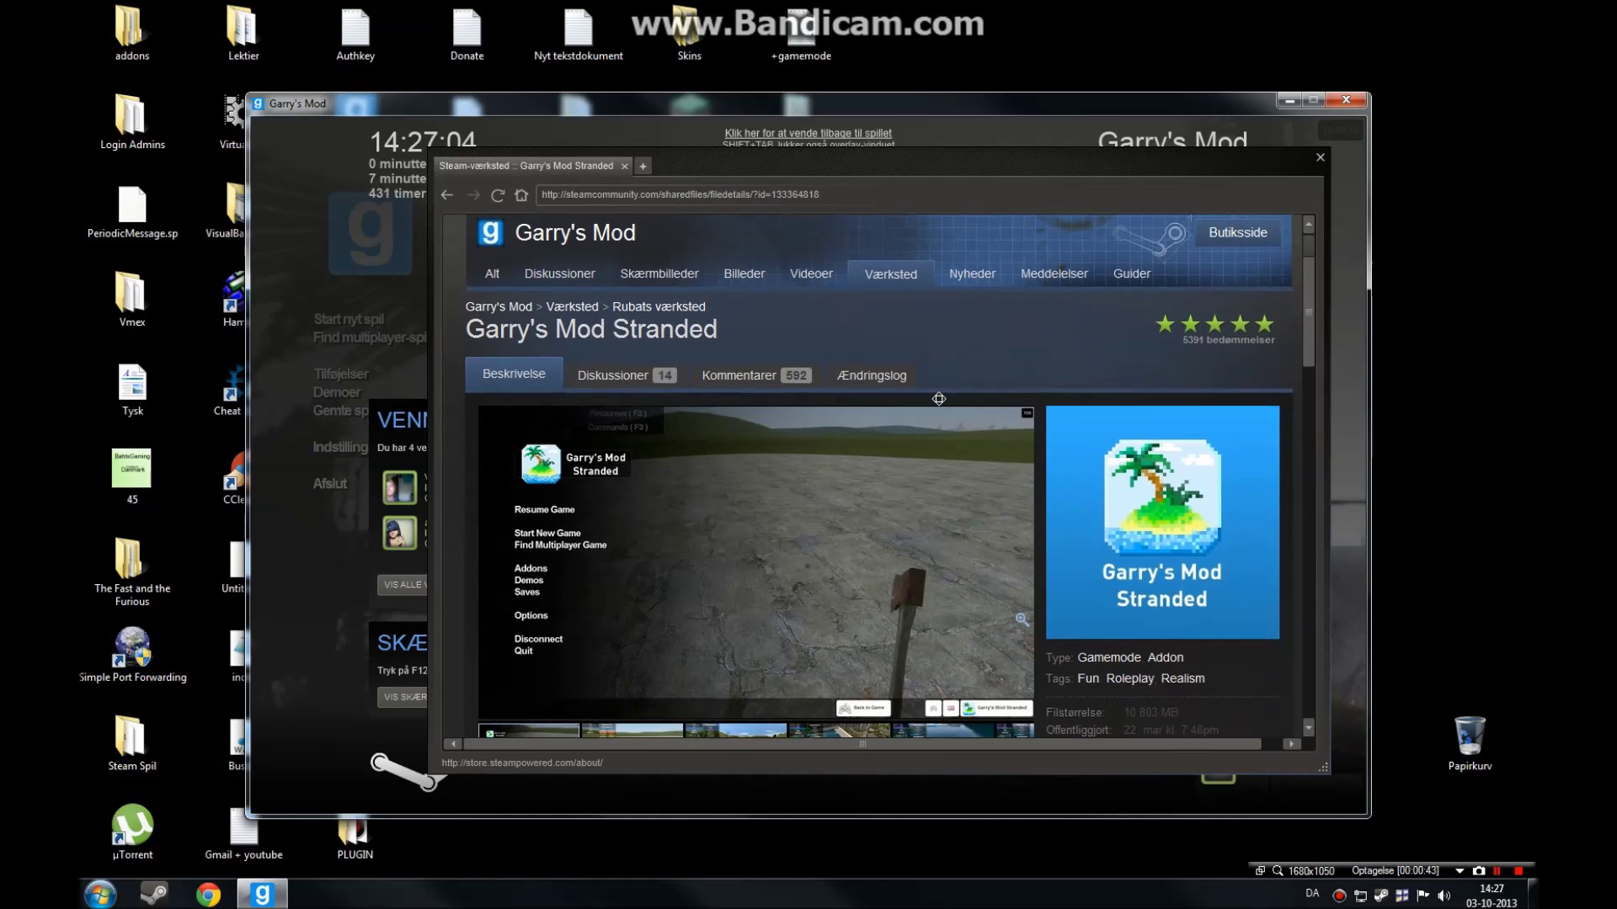
key("shift+Tab")
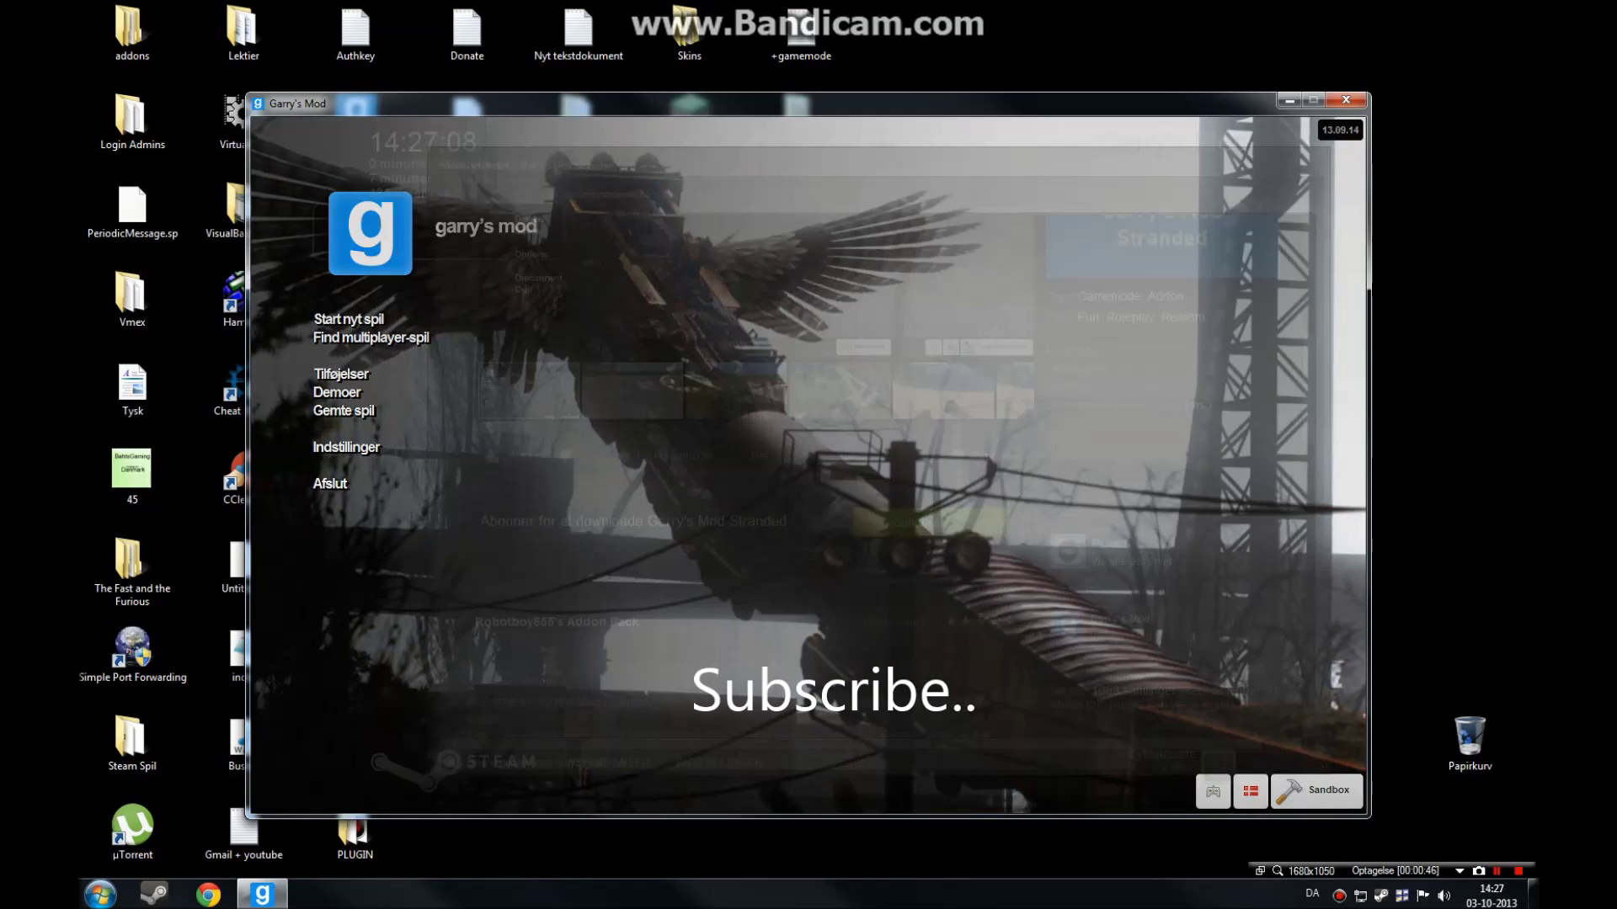
key("shift+Tab")
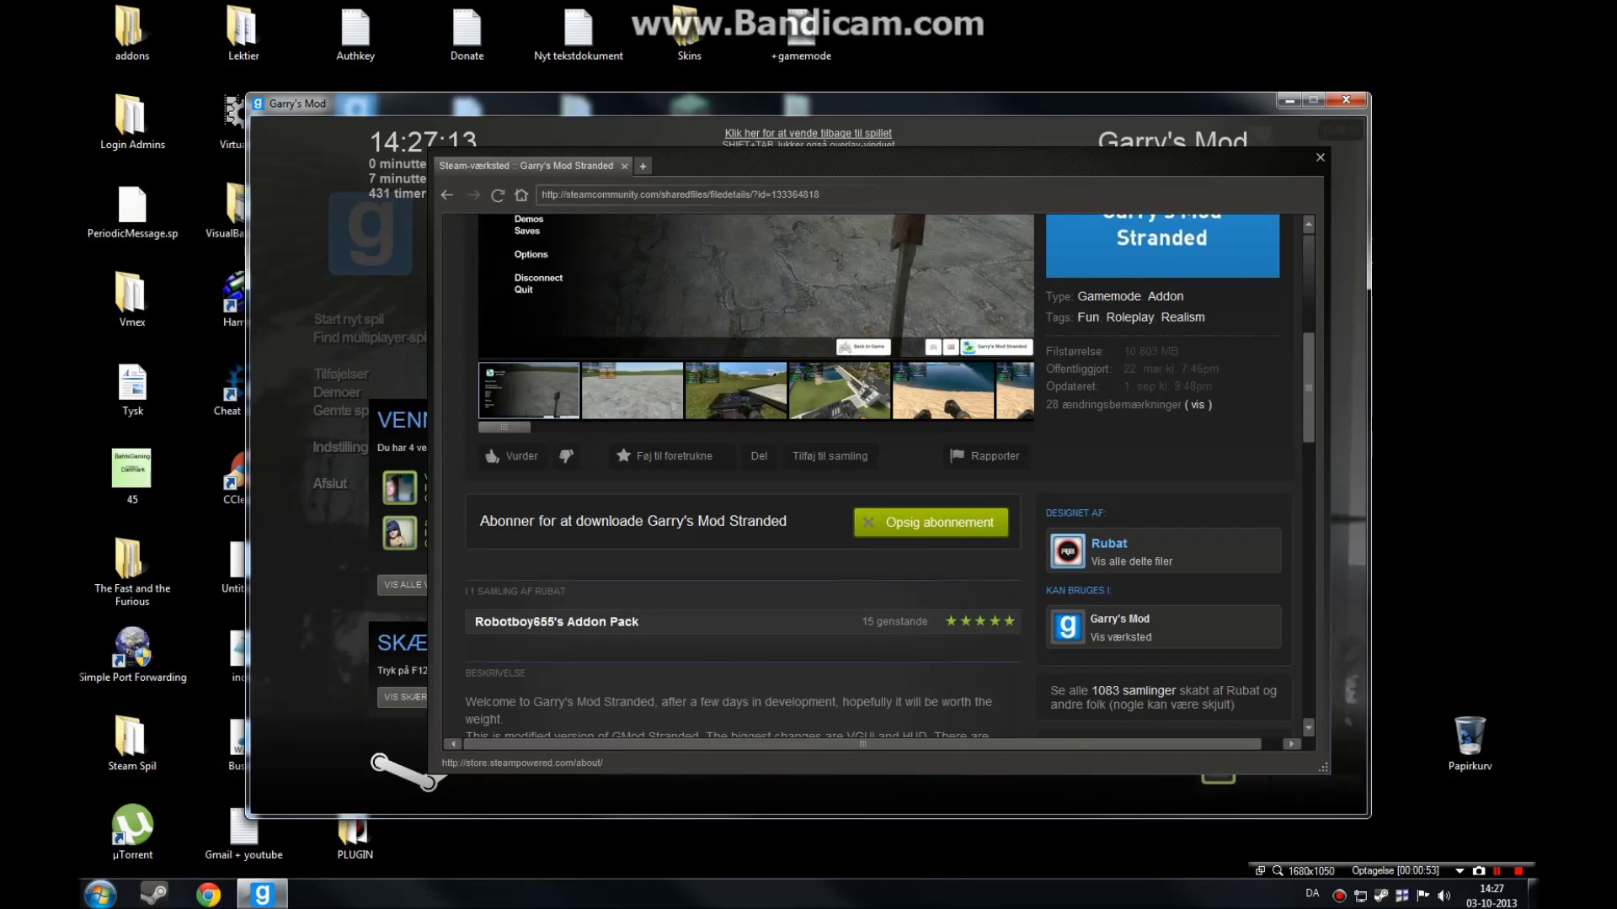
left_click(931, 522)
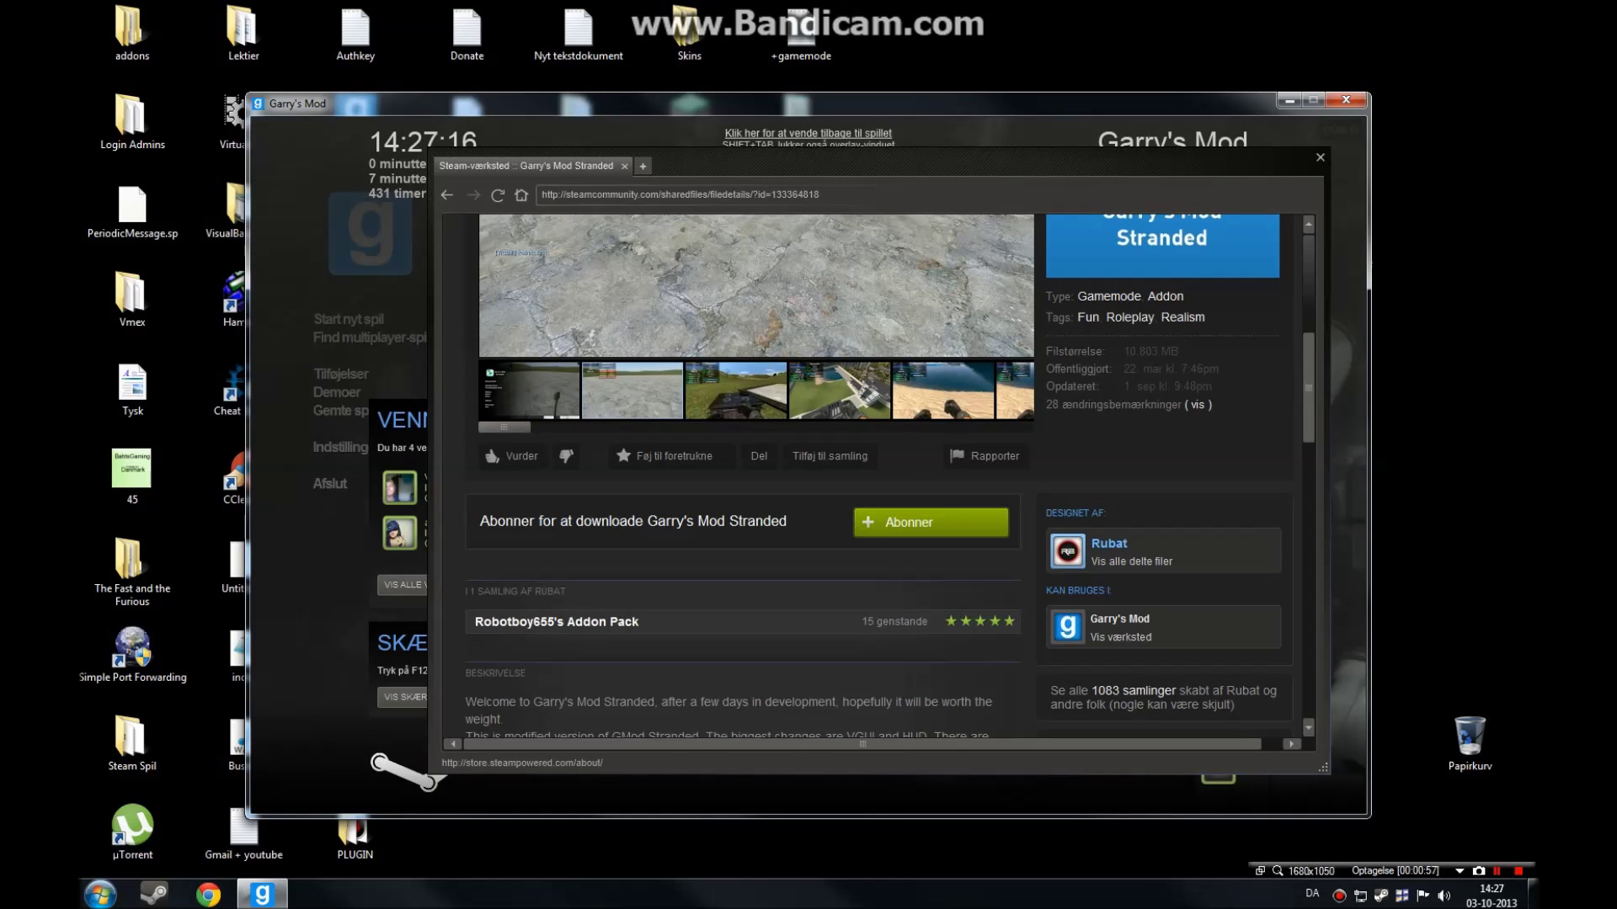
left_click(931, 522)
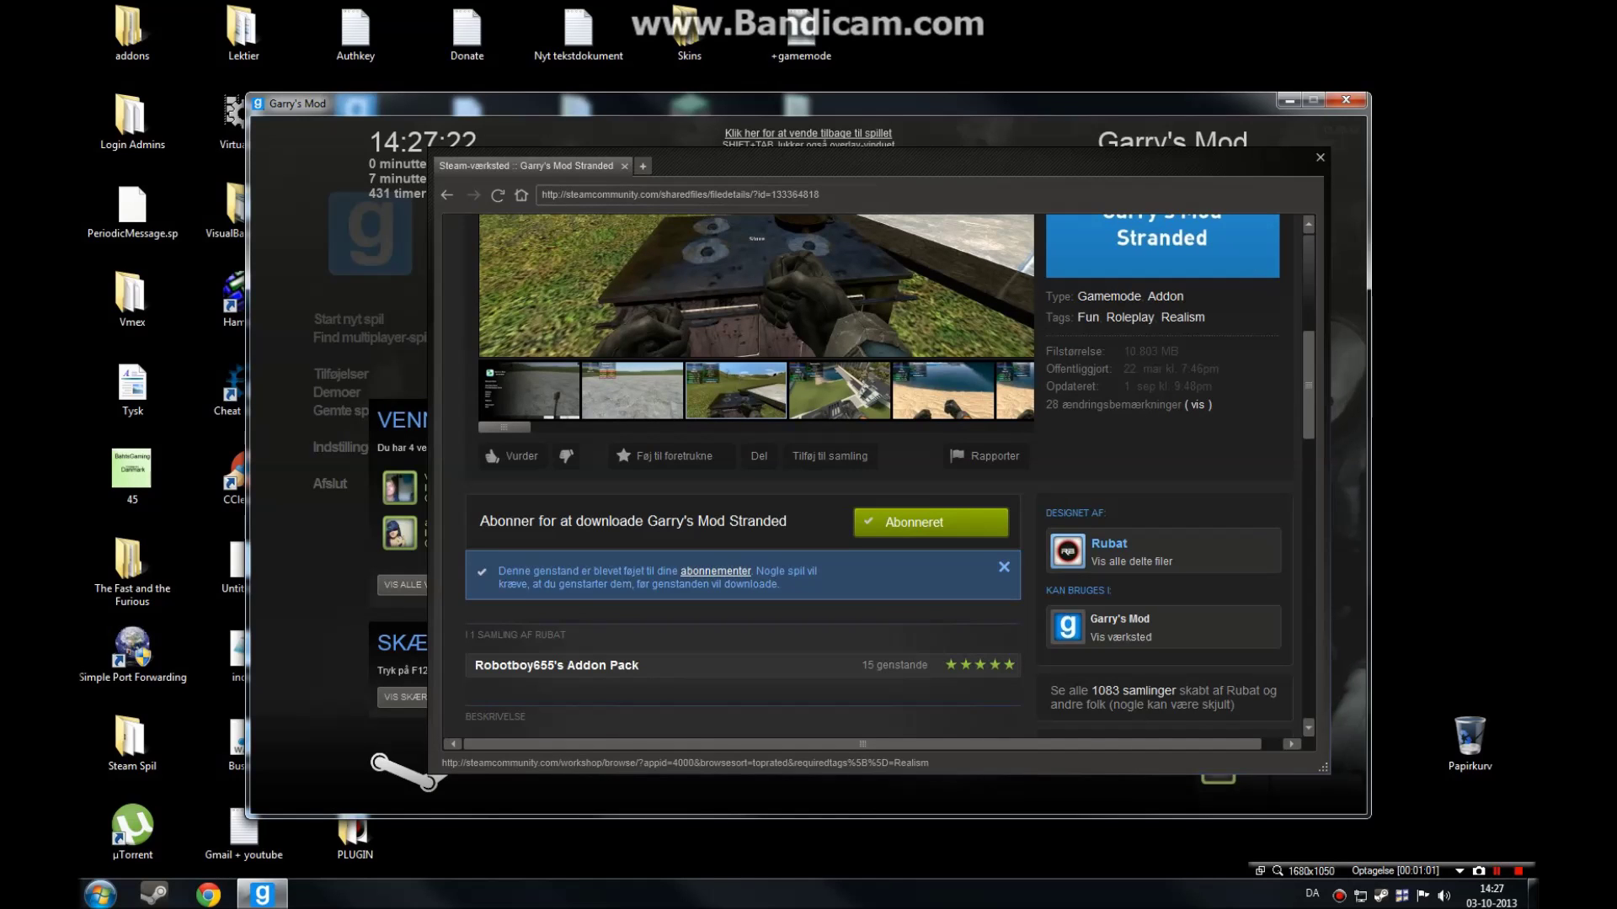
Close the overlay browser and quit Garry's Mod.
left_click(1319, 157)
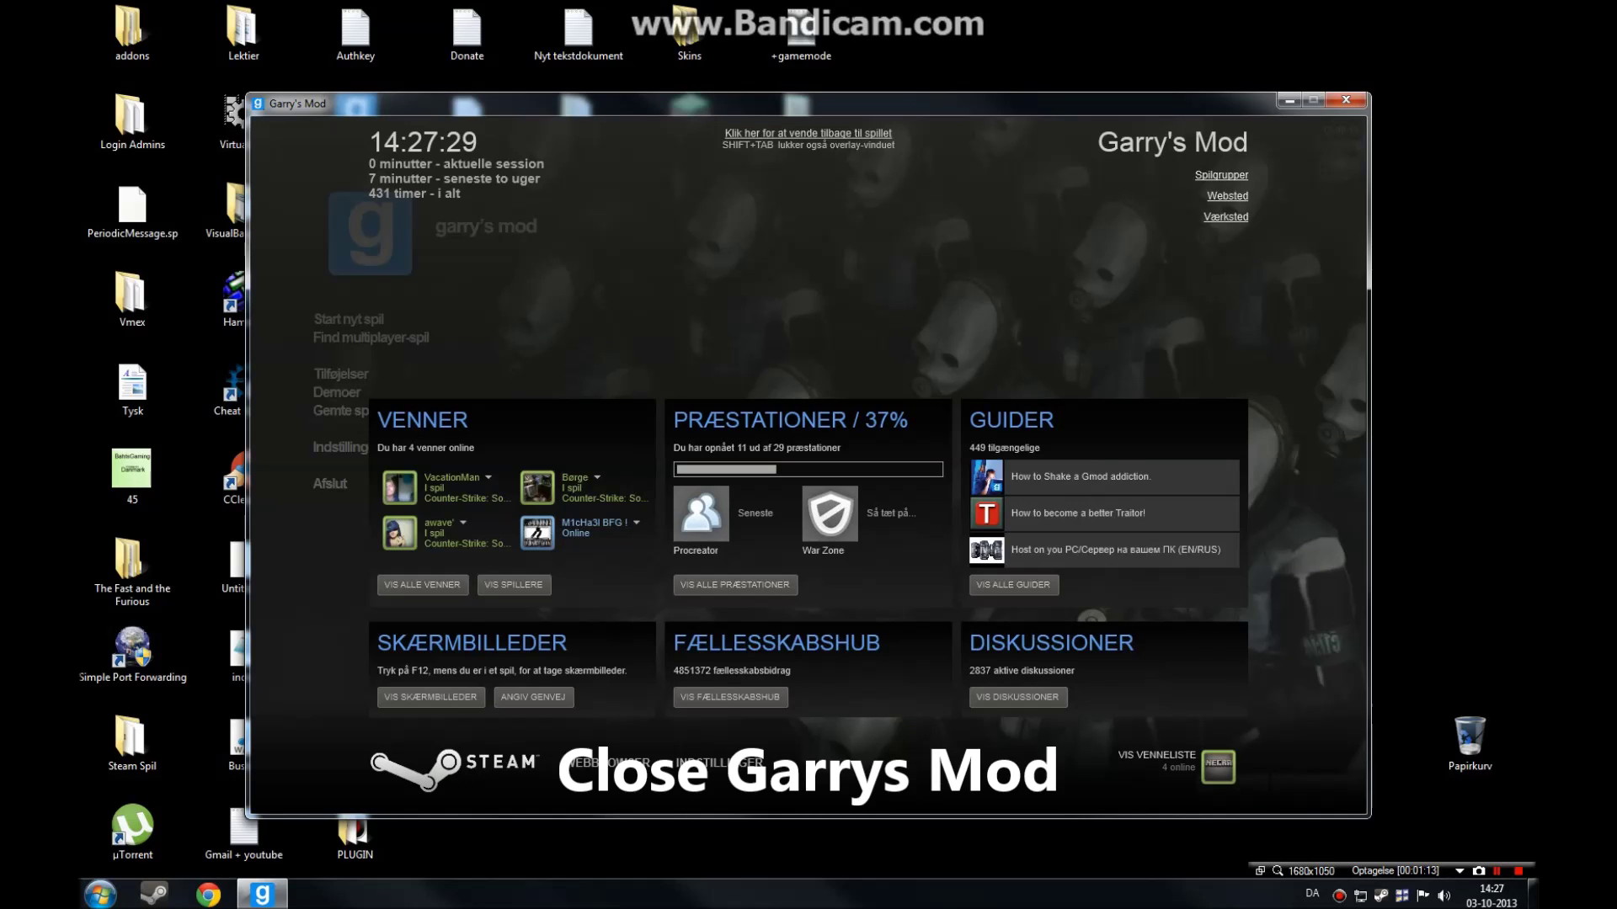
left_click(1345, 99)
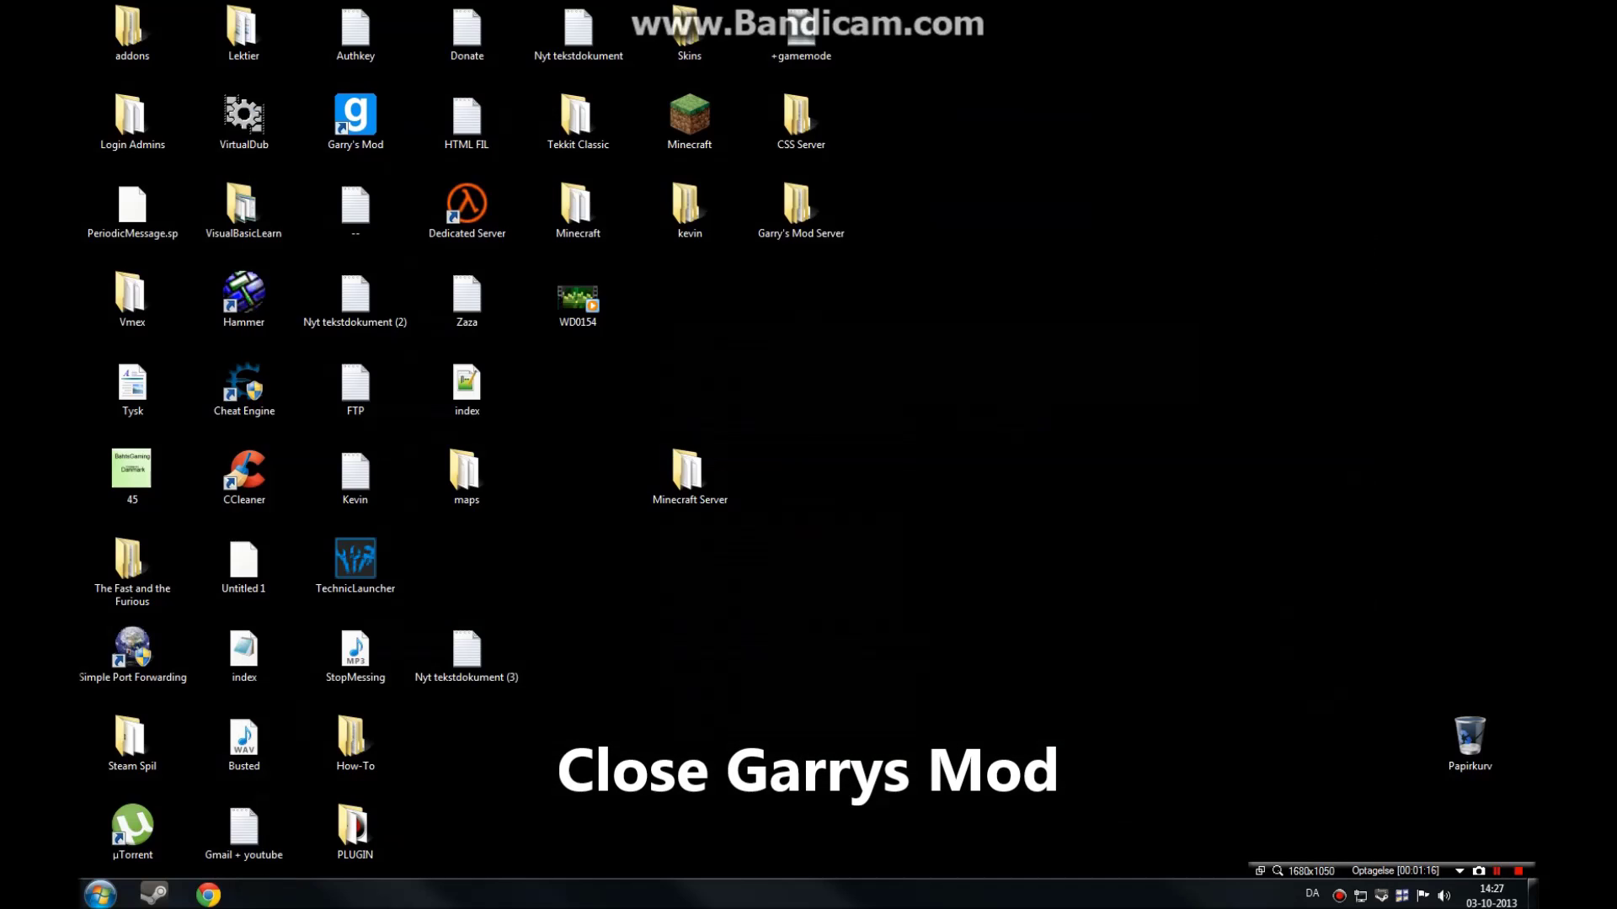
key("F1")
left_click(1165, 16)
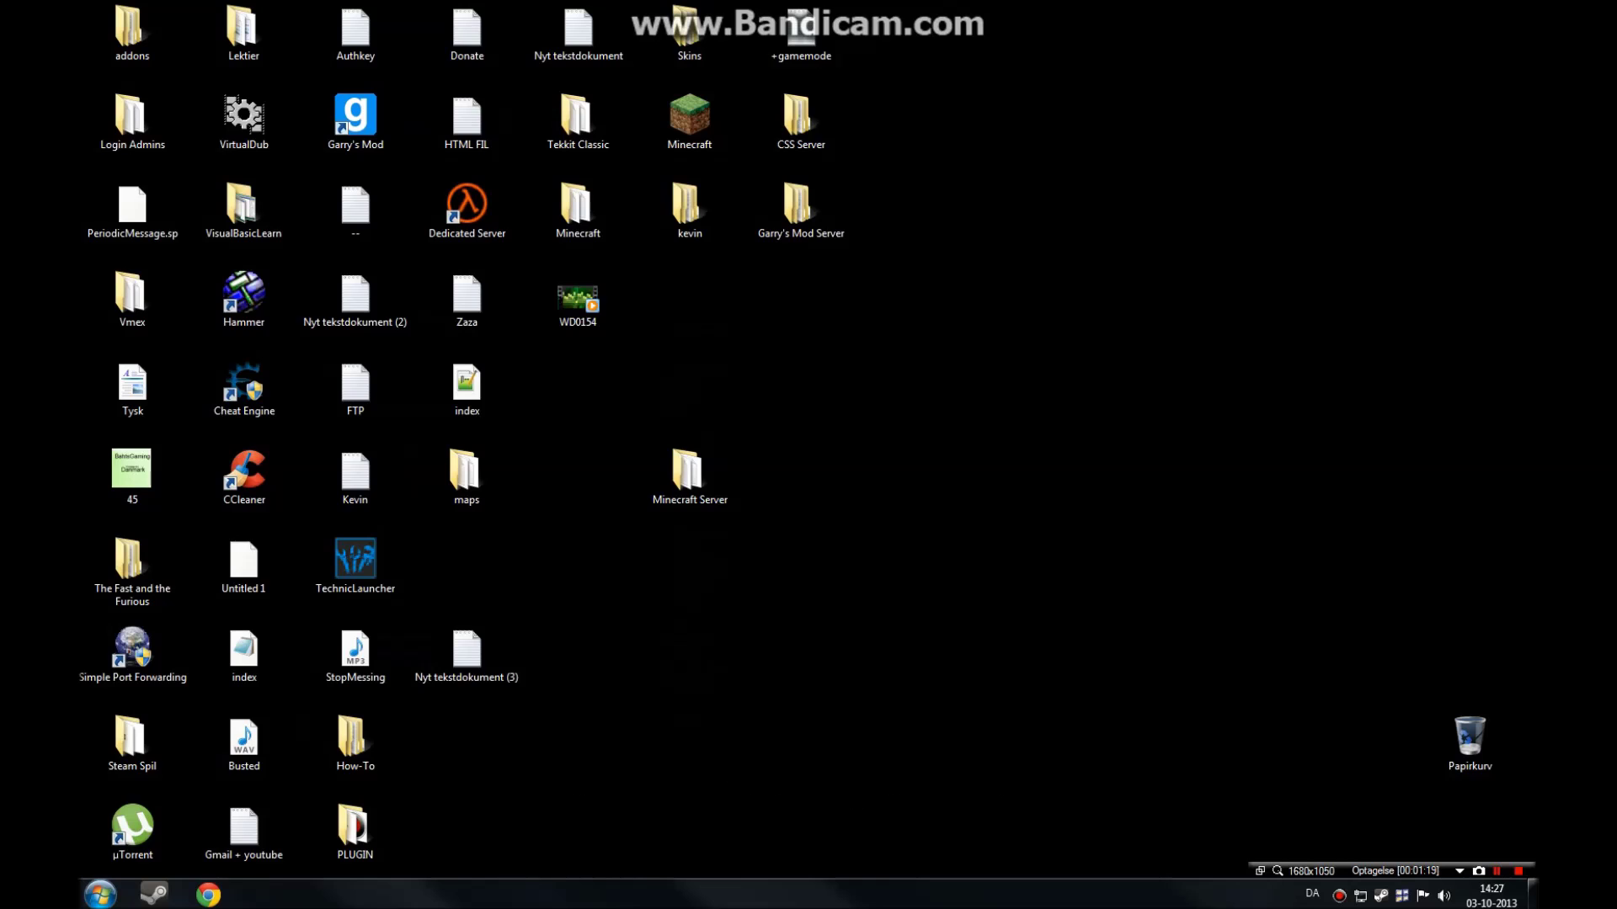
Switch to Windows Explorer and open the Programmer (x86) folder on Lokal disk (C:).
left_click(100, 894)
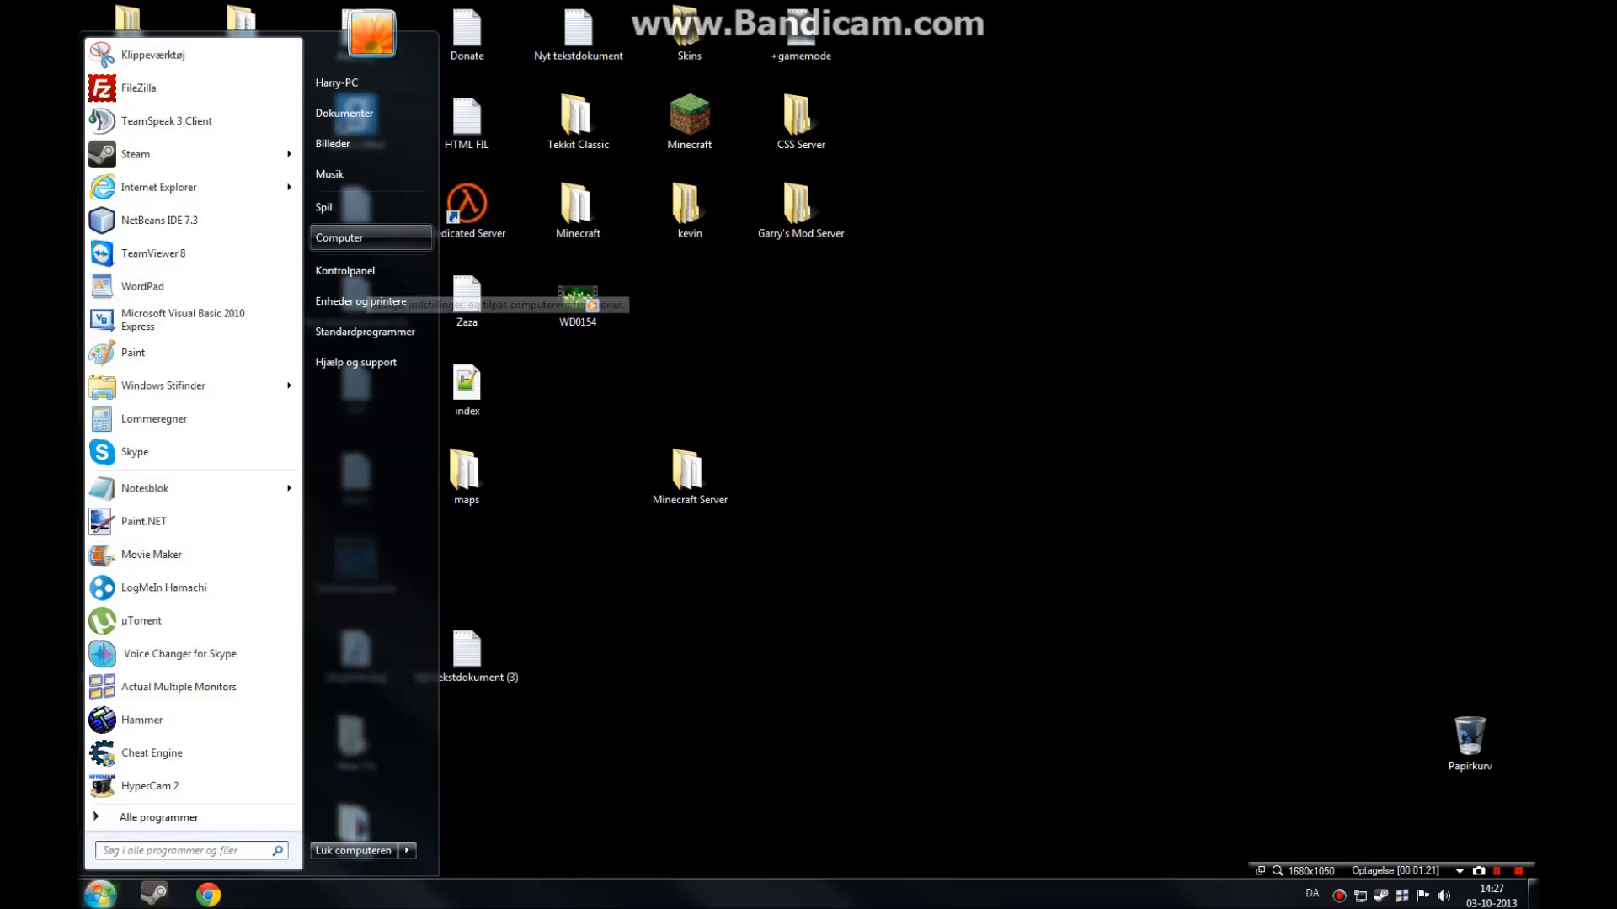
key("Return")
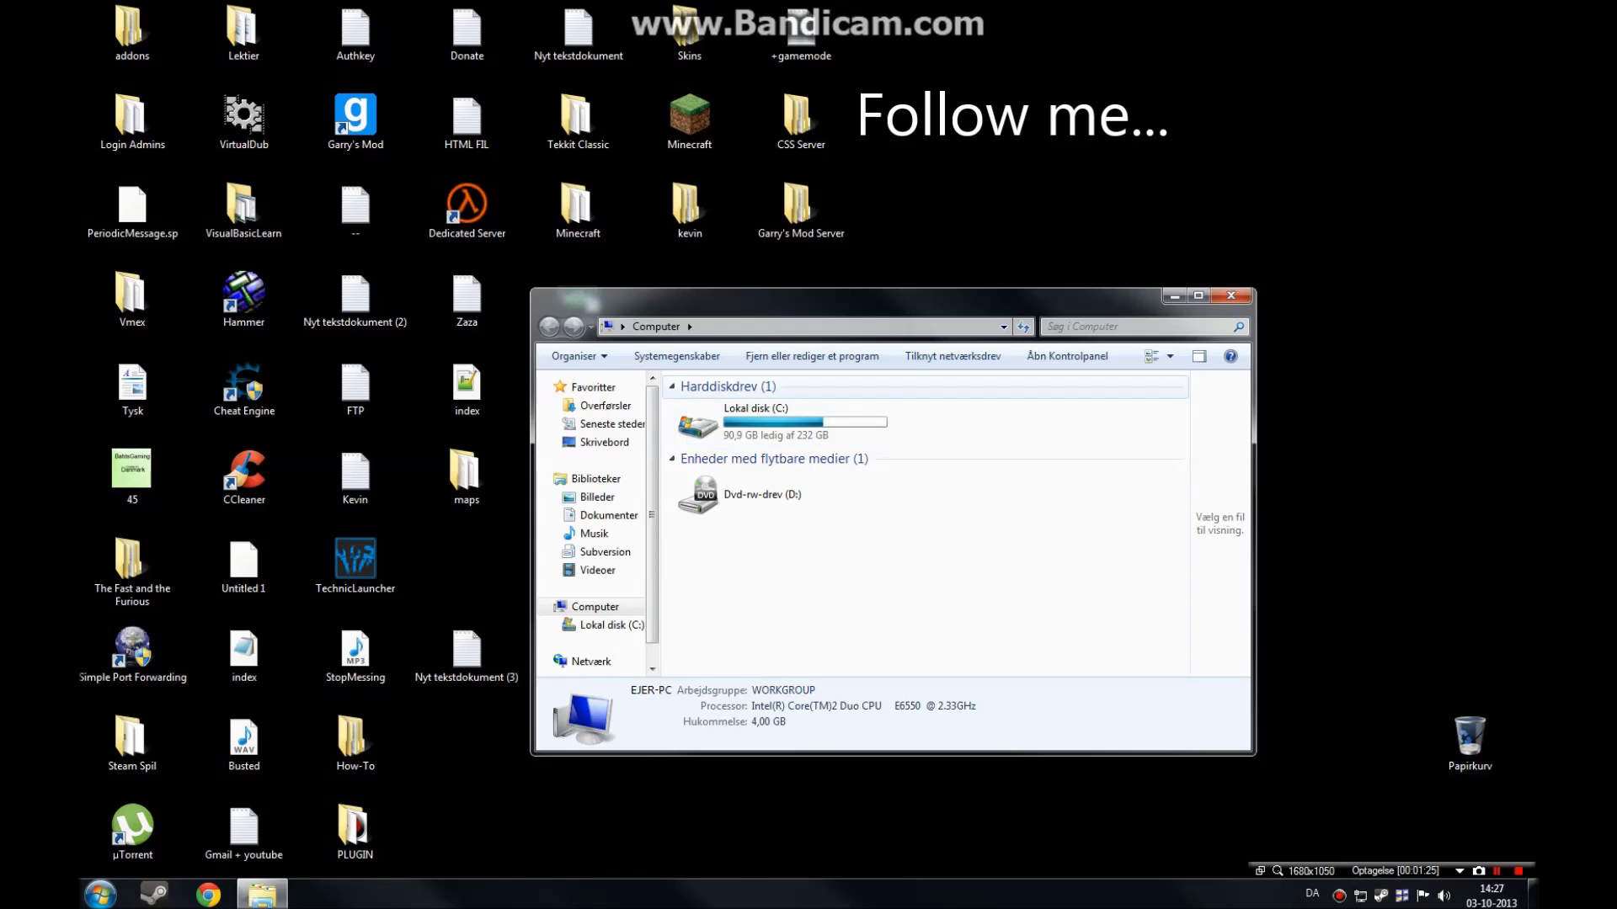
left_click(783, 422)
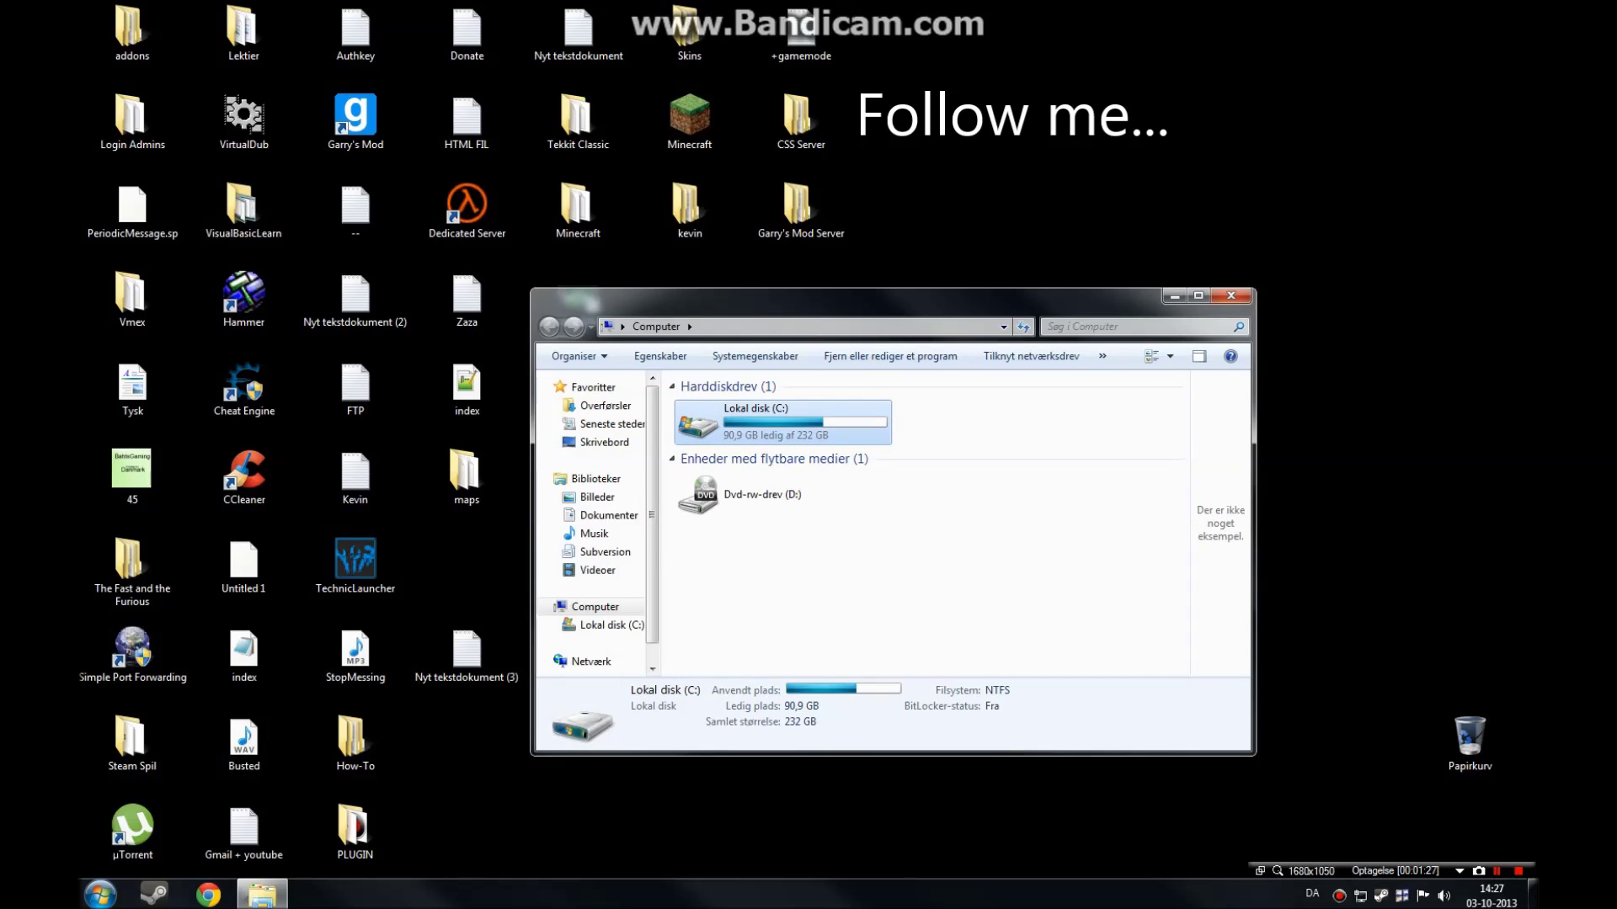
double_click(782, 422)
left_click(782, 425)
scroll(782, 522, "down", 2)
double_click(782, 525)
Go into the Steam folder and on through SteamApps to the common folder.
scroll(842, 534, "down", 4)
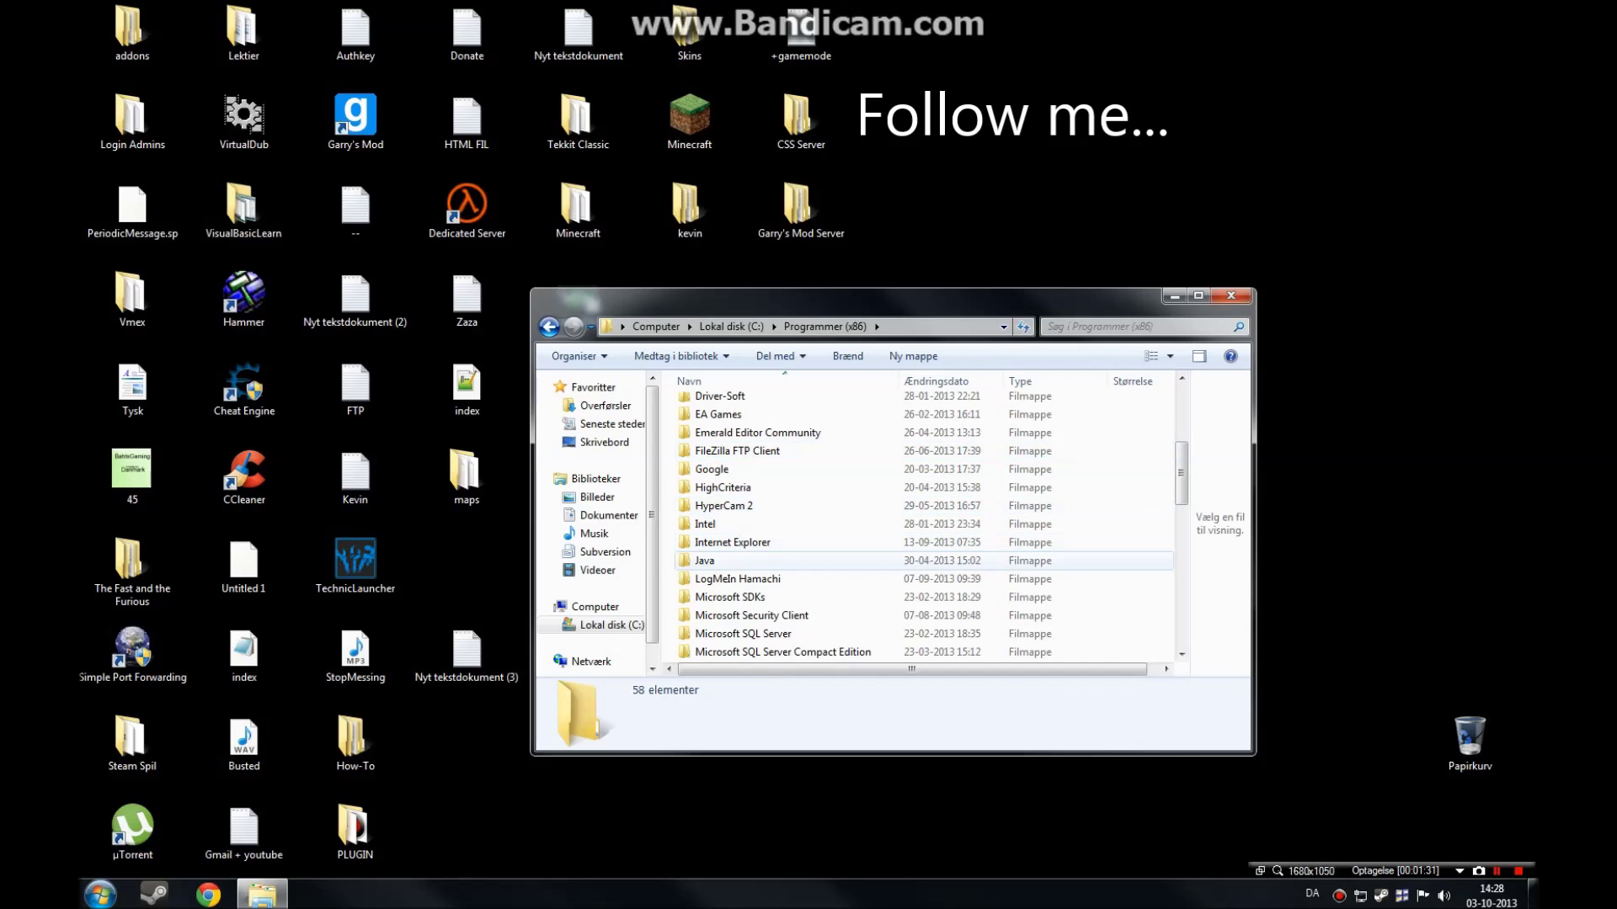
scroll(782, 548, "down", 8)
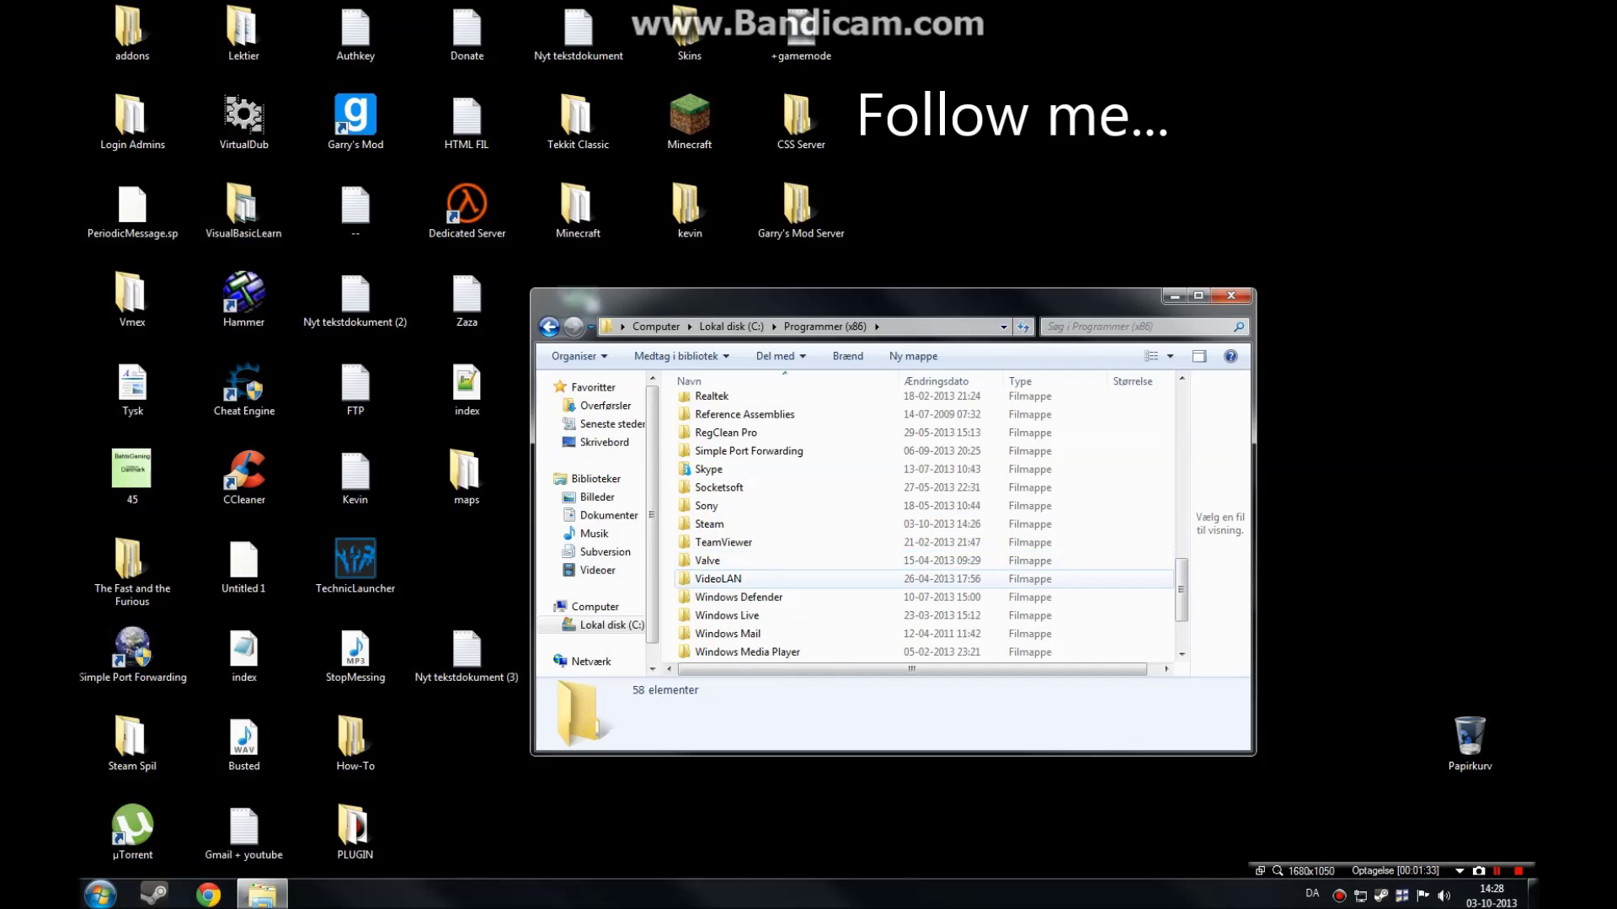
left_click(709, 524)
double_click(709, 524)
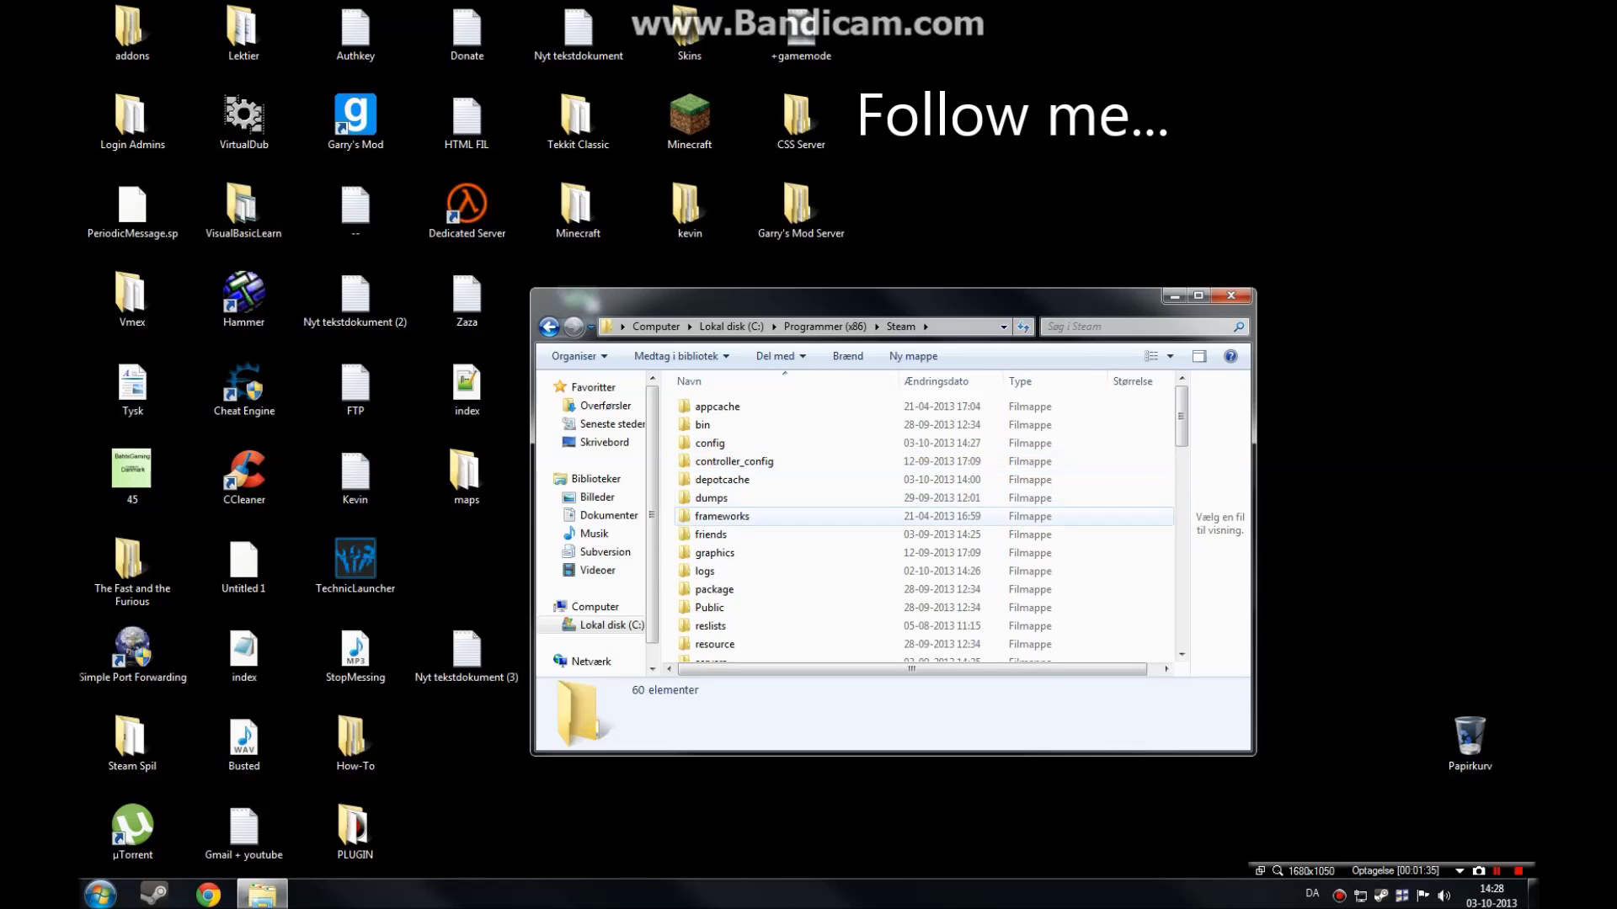
scroll(721, 524, "down", 4)
left_click(721, 488)
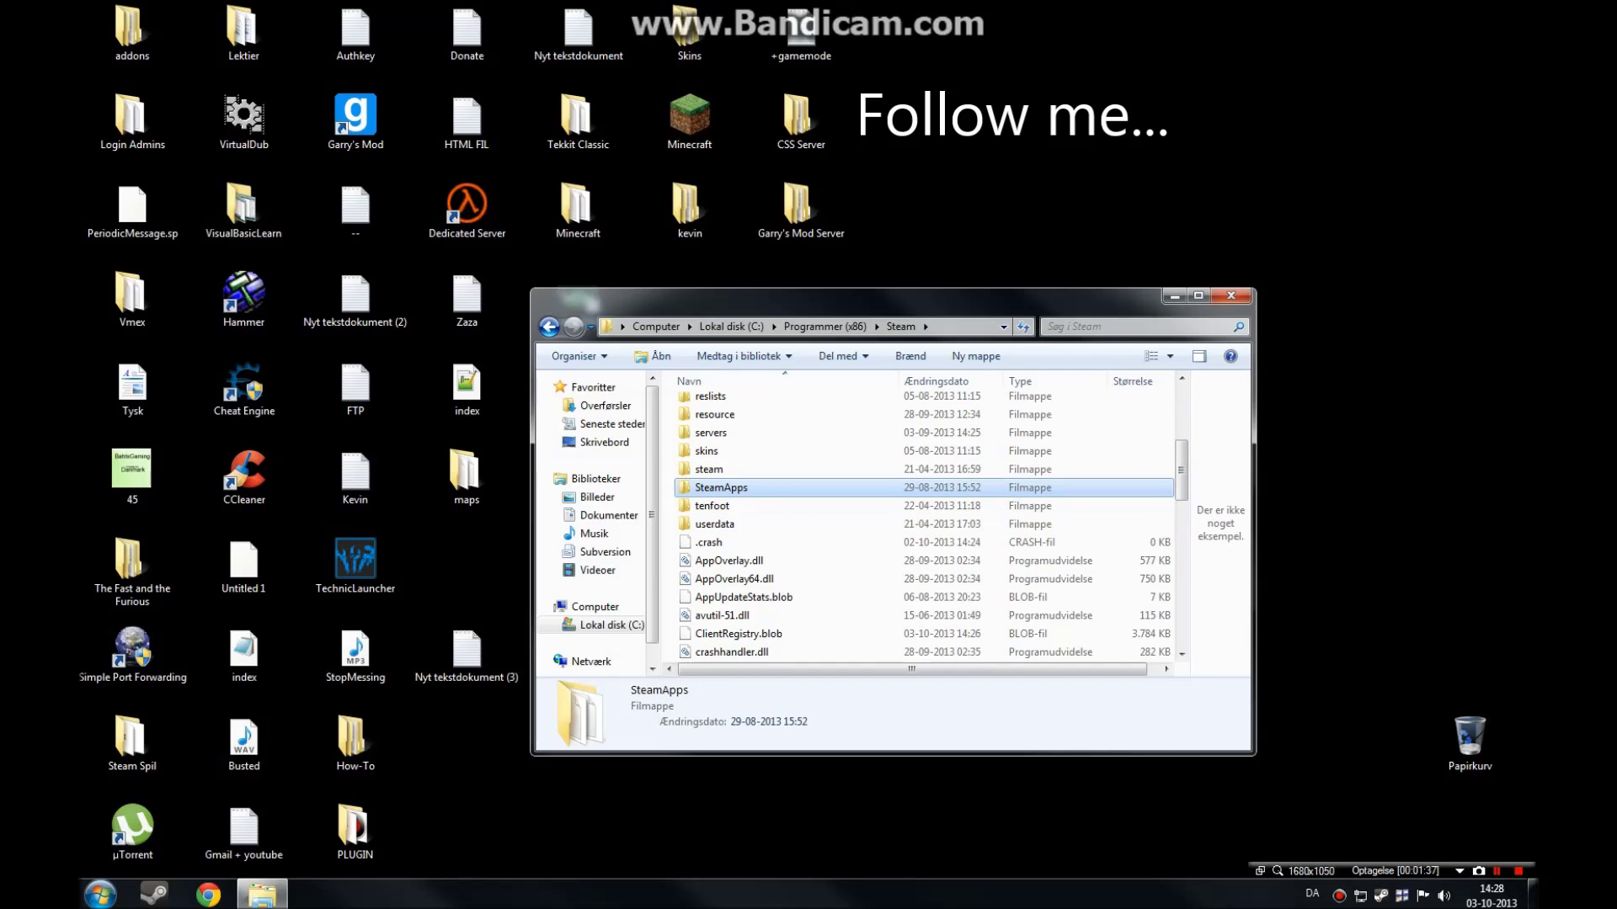
double_click(721, 488)
left_click(716, 425)
double_click(716, 424)
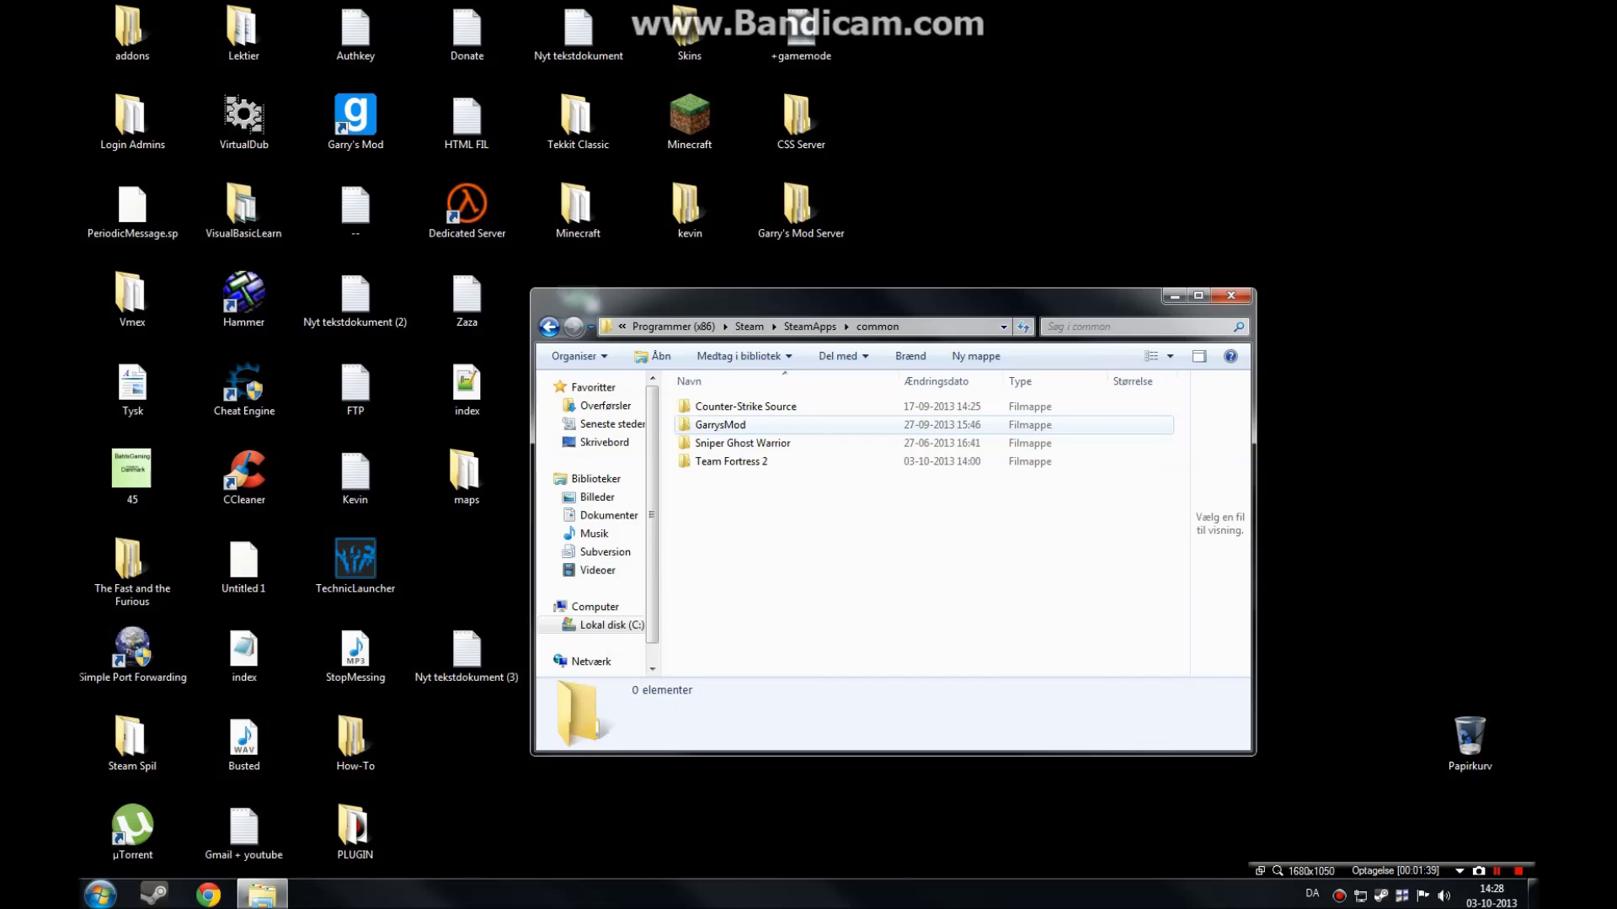
Open the addons folder inside GarrysMod\garrysmod.
double_click(716, 424)
left_click(716, 424)
double_click(716, 424)
left_click(712, 406)
double_click(712, 405)
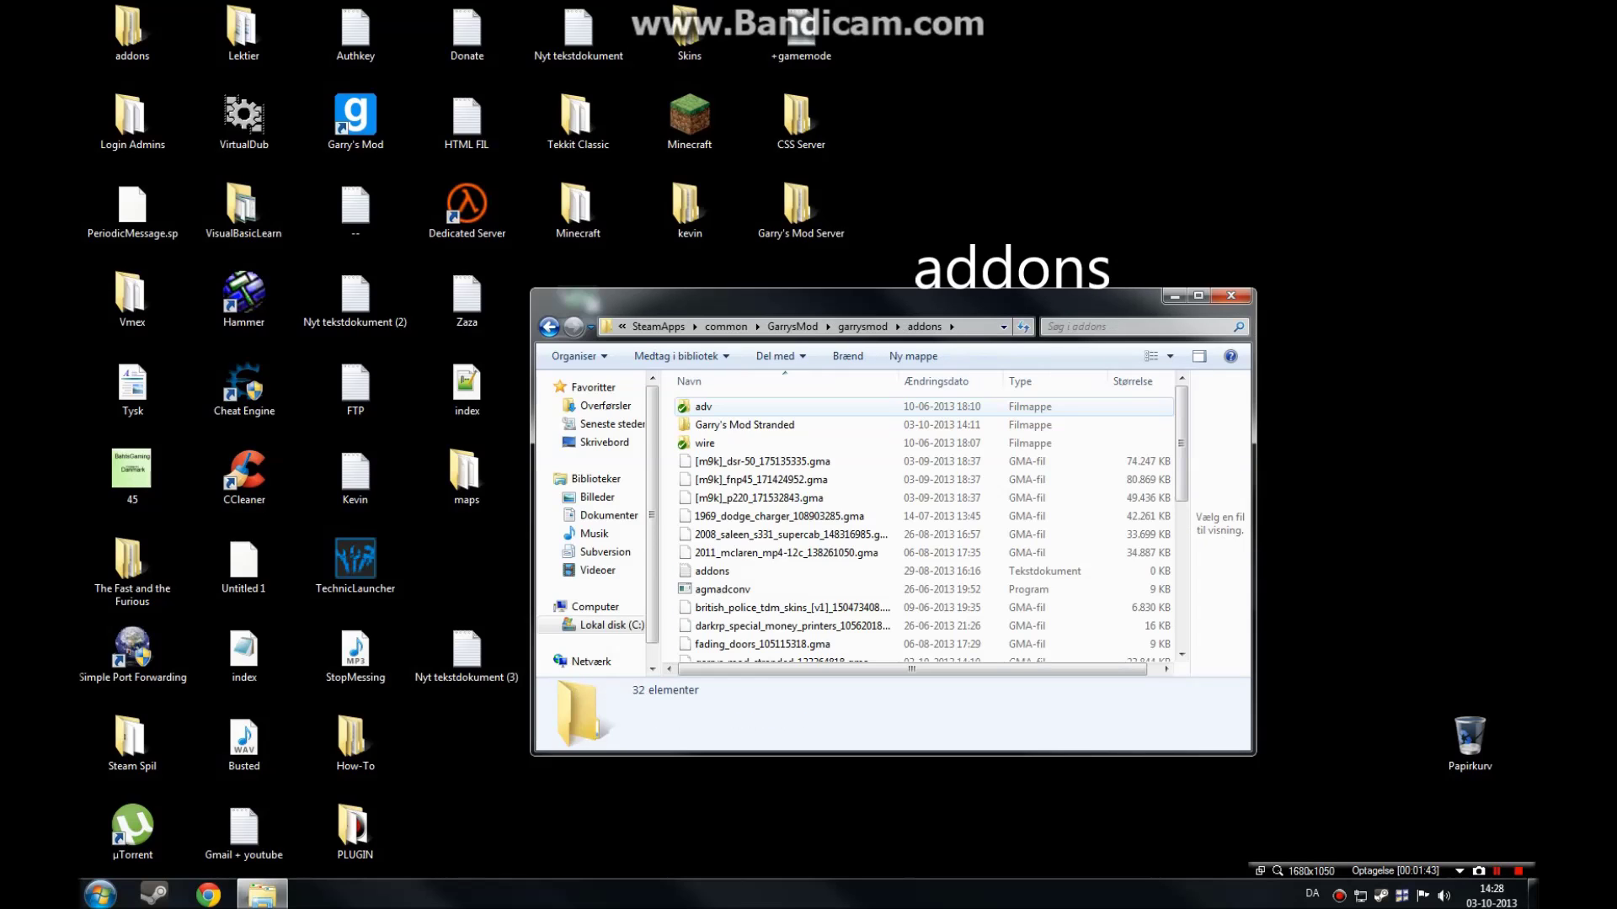
Look through the addons folder for the agmadconv converter and the Garry's Mod Stranded .gma file.
scroll(791, 590, "down", 6)
scroll(792, 624, "up", 4)
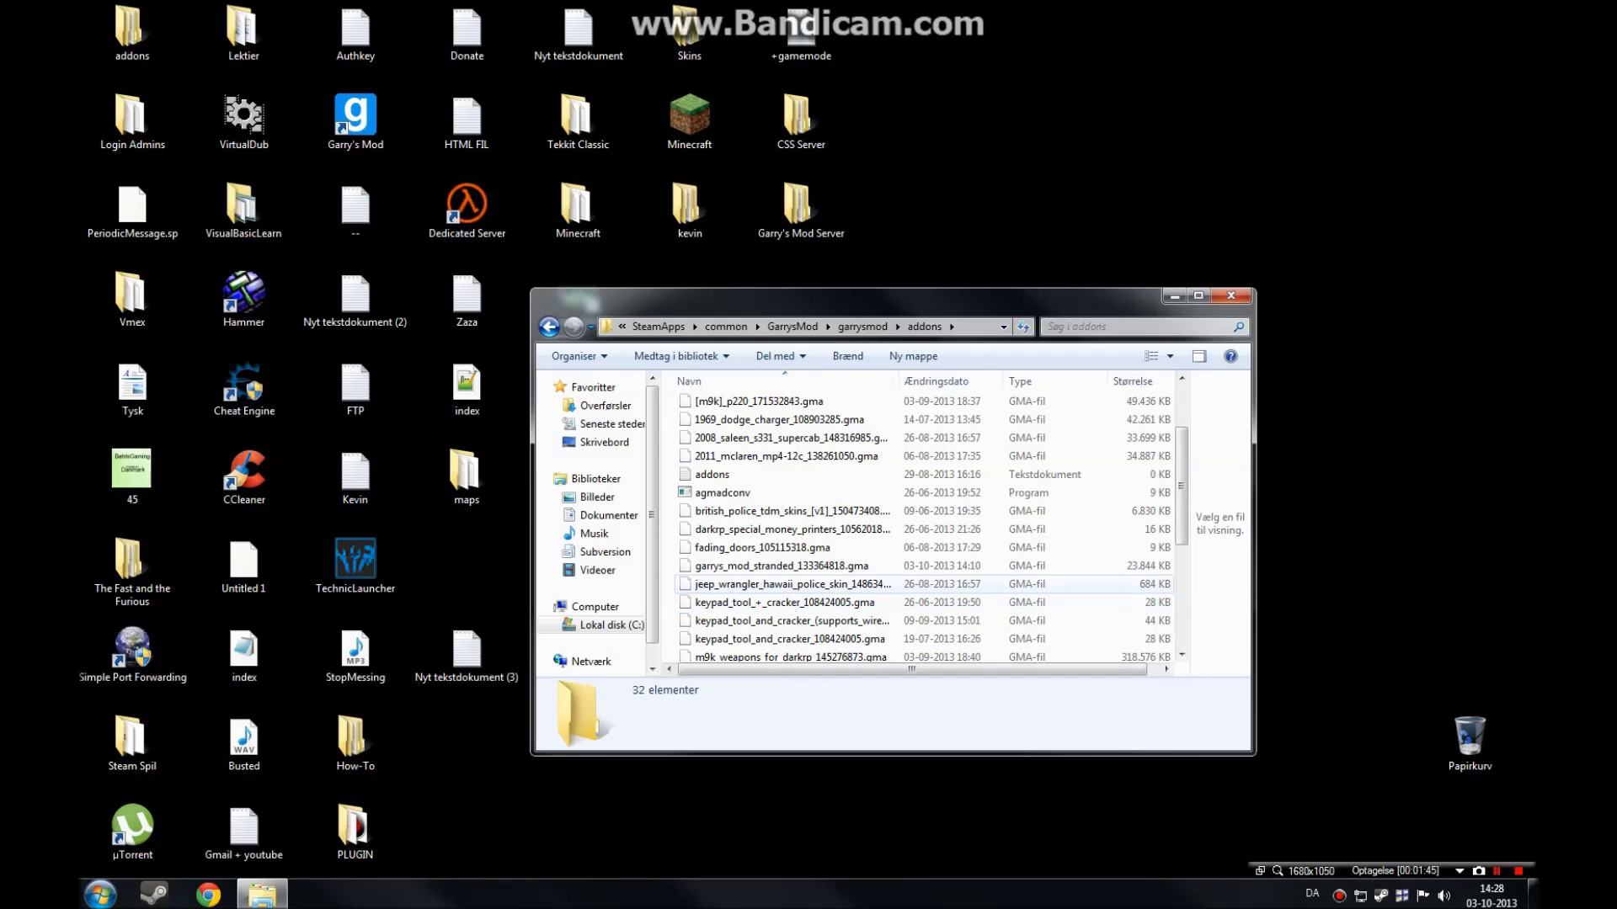
left_click(722, 493)
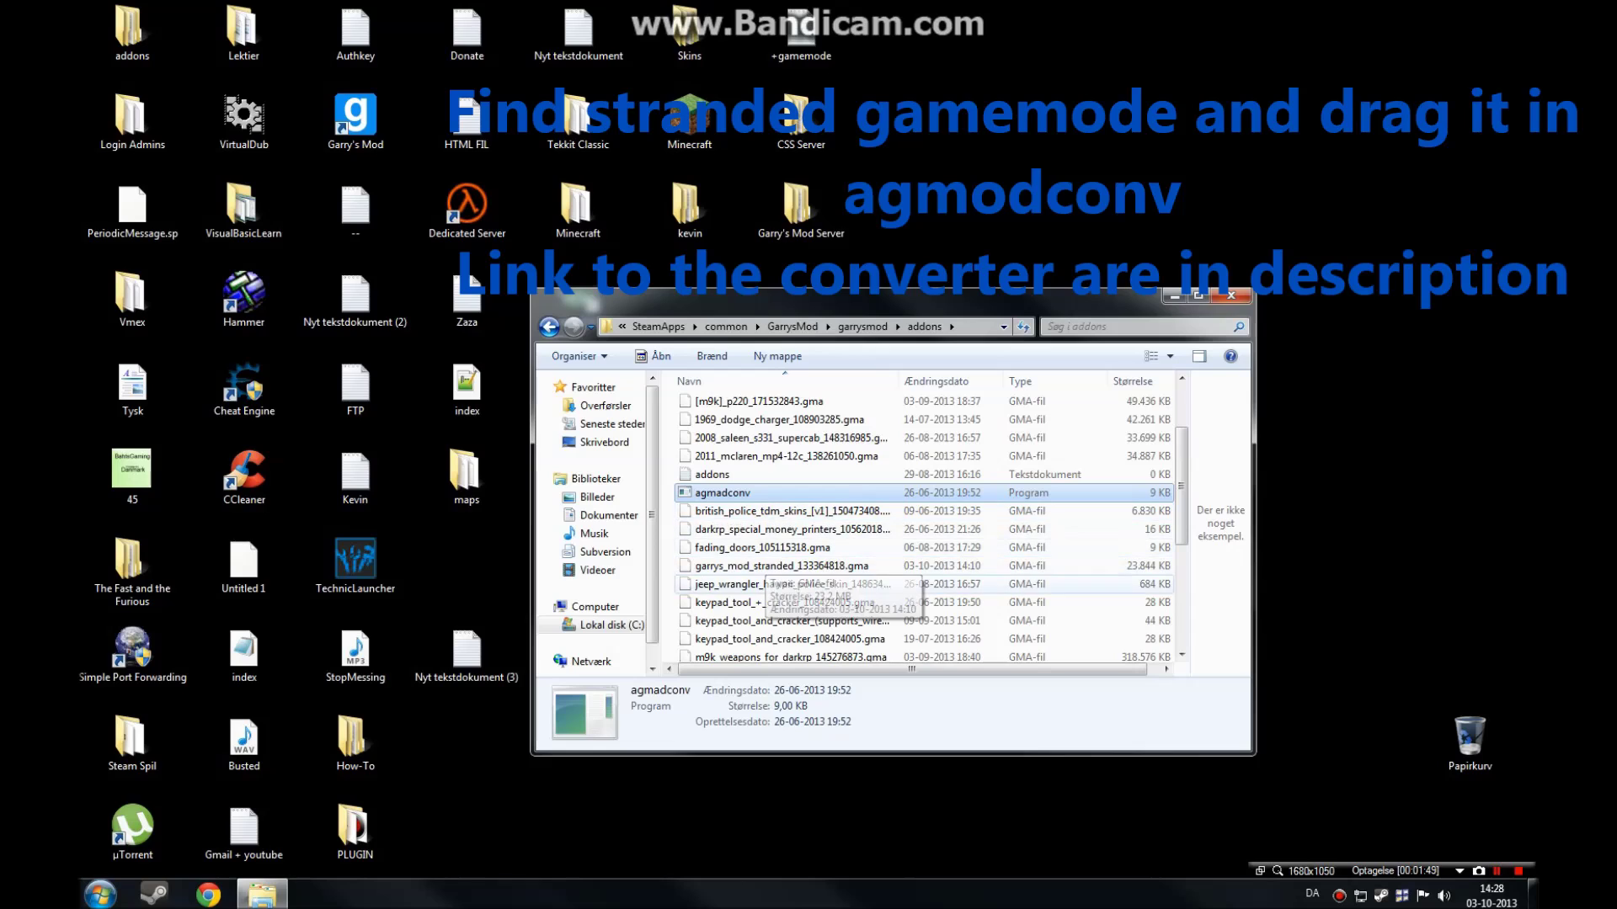
right_click(727, 500)
left_click(722, 493)
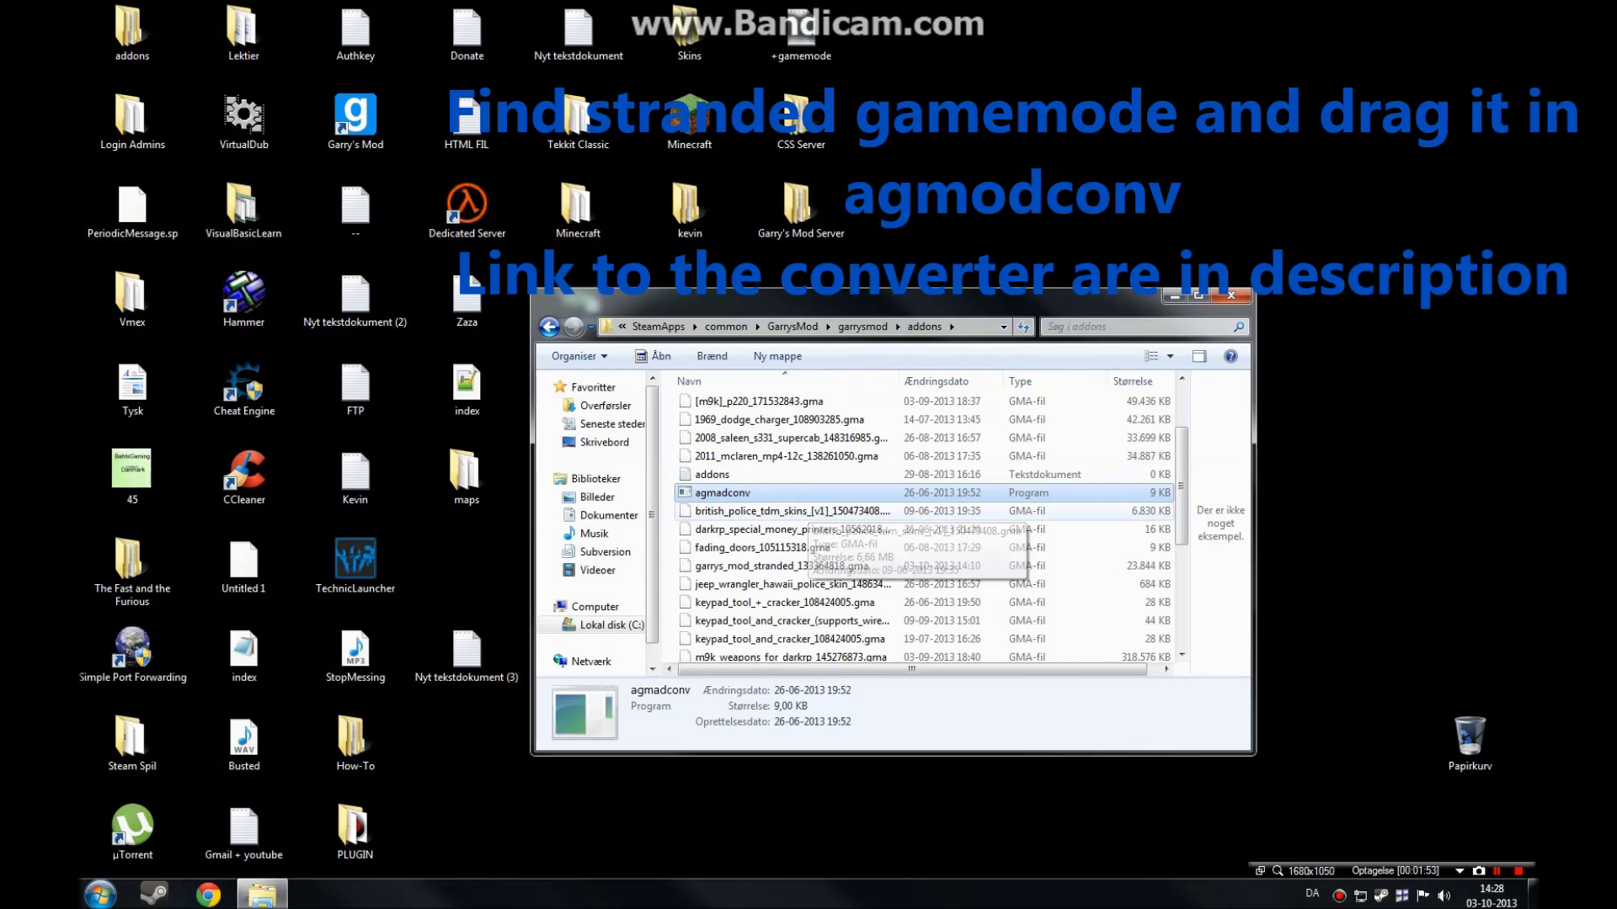
scroll(842, 547, "down", 4)
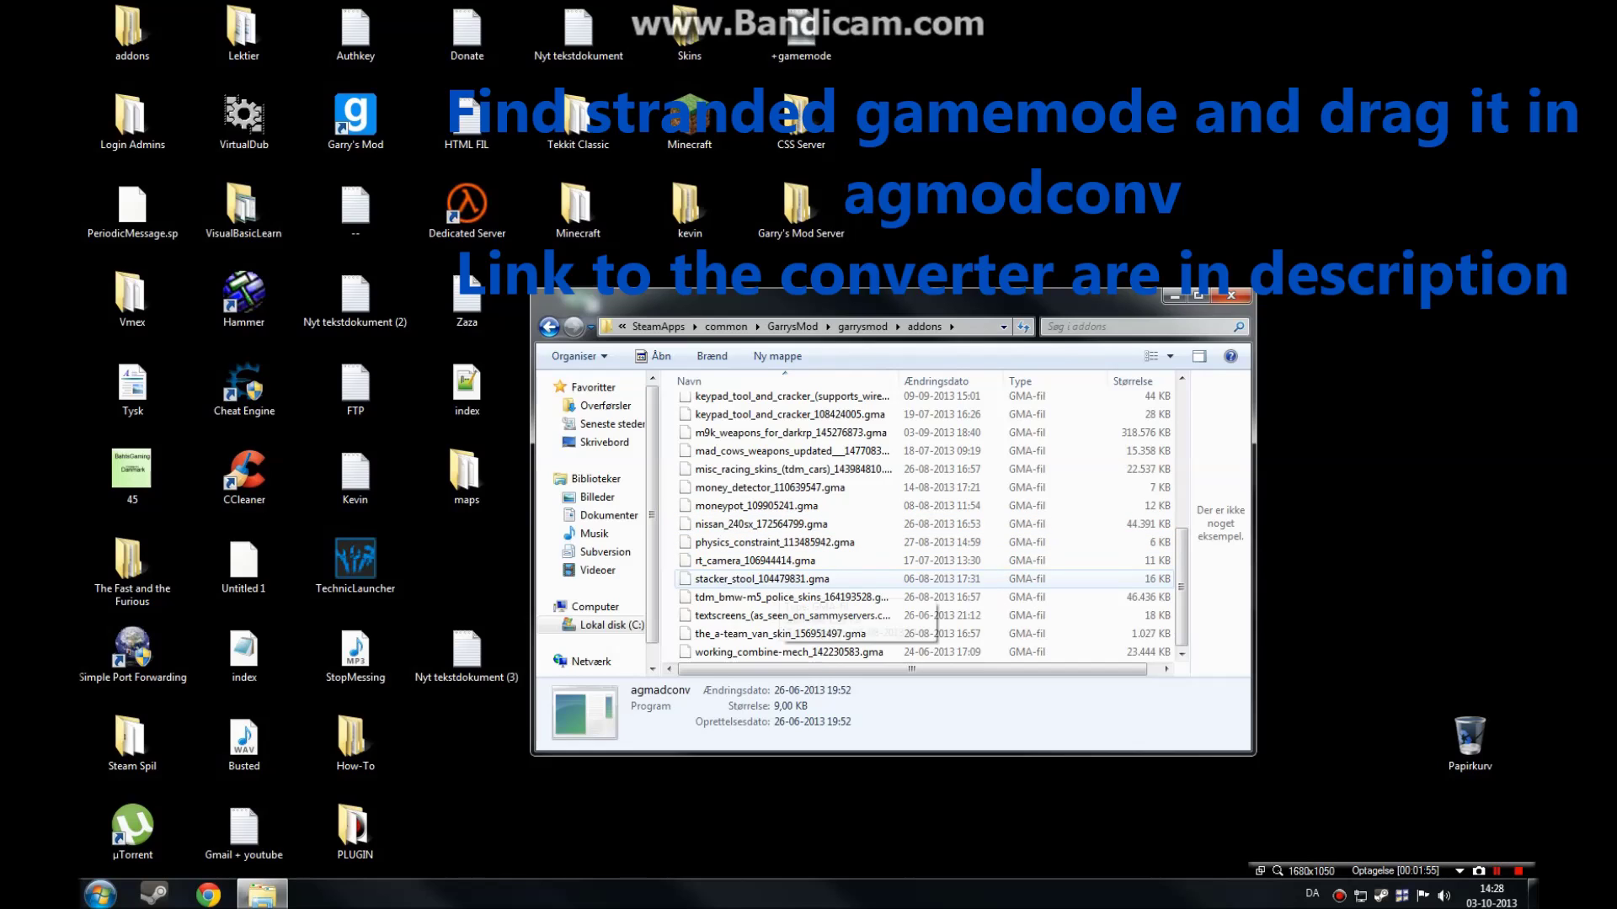
scroll(783, 586, "up", 4)
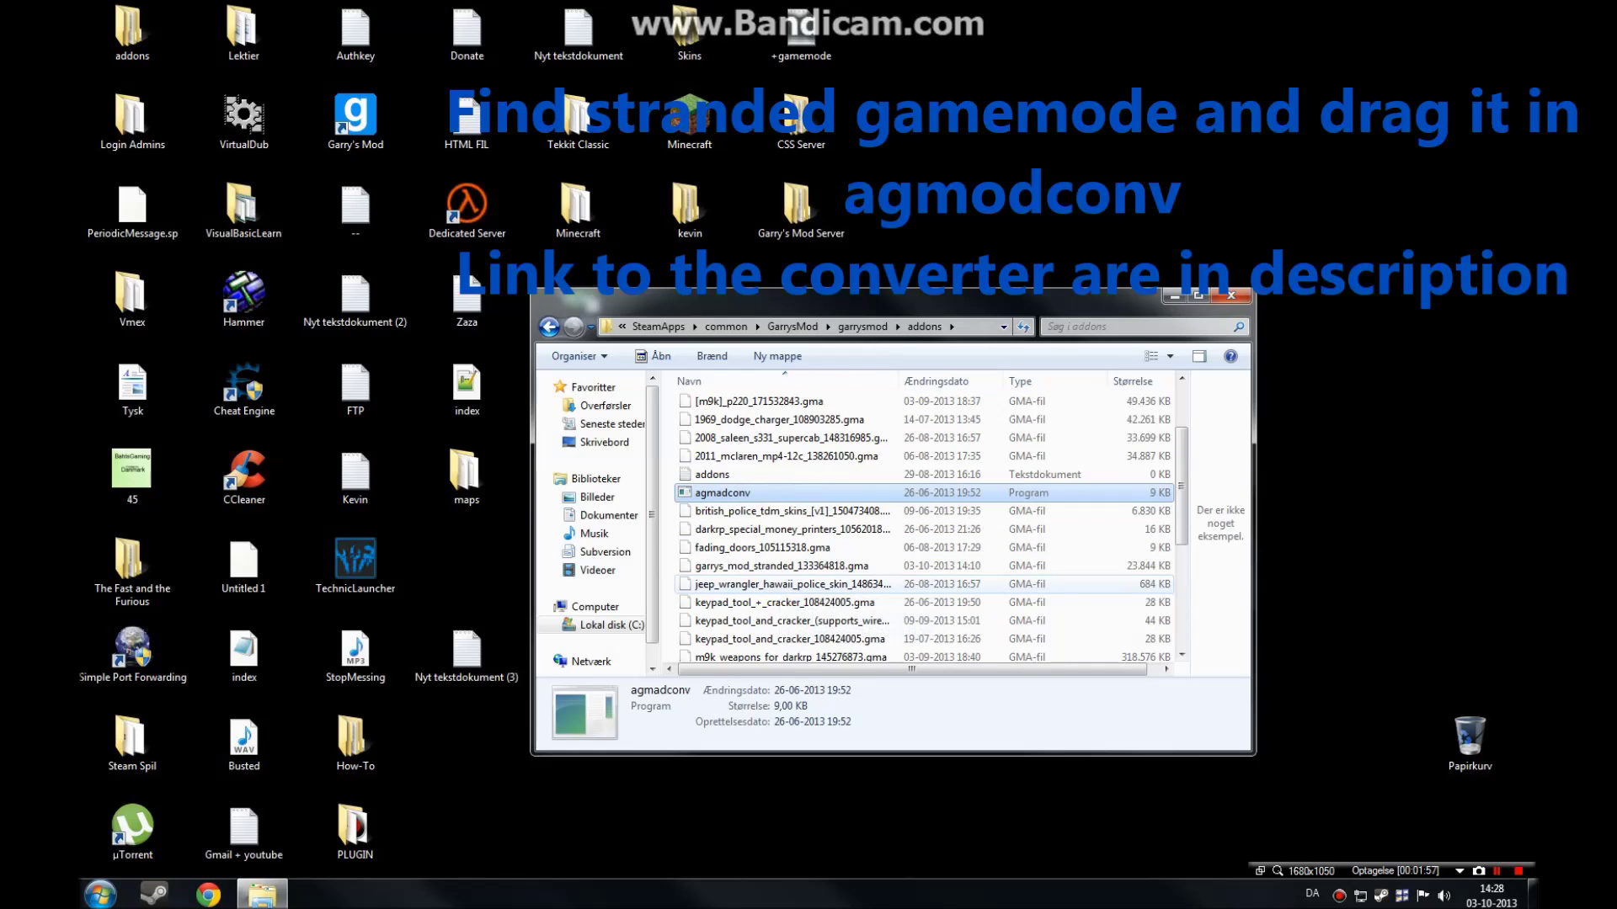
Delete the existing Garry's Mod Stranded folder from addons and close the Windows help window.
key("Delete")
key("F1")
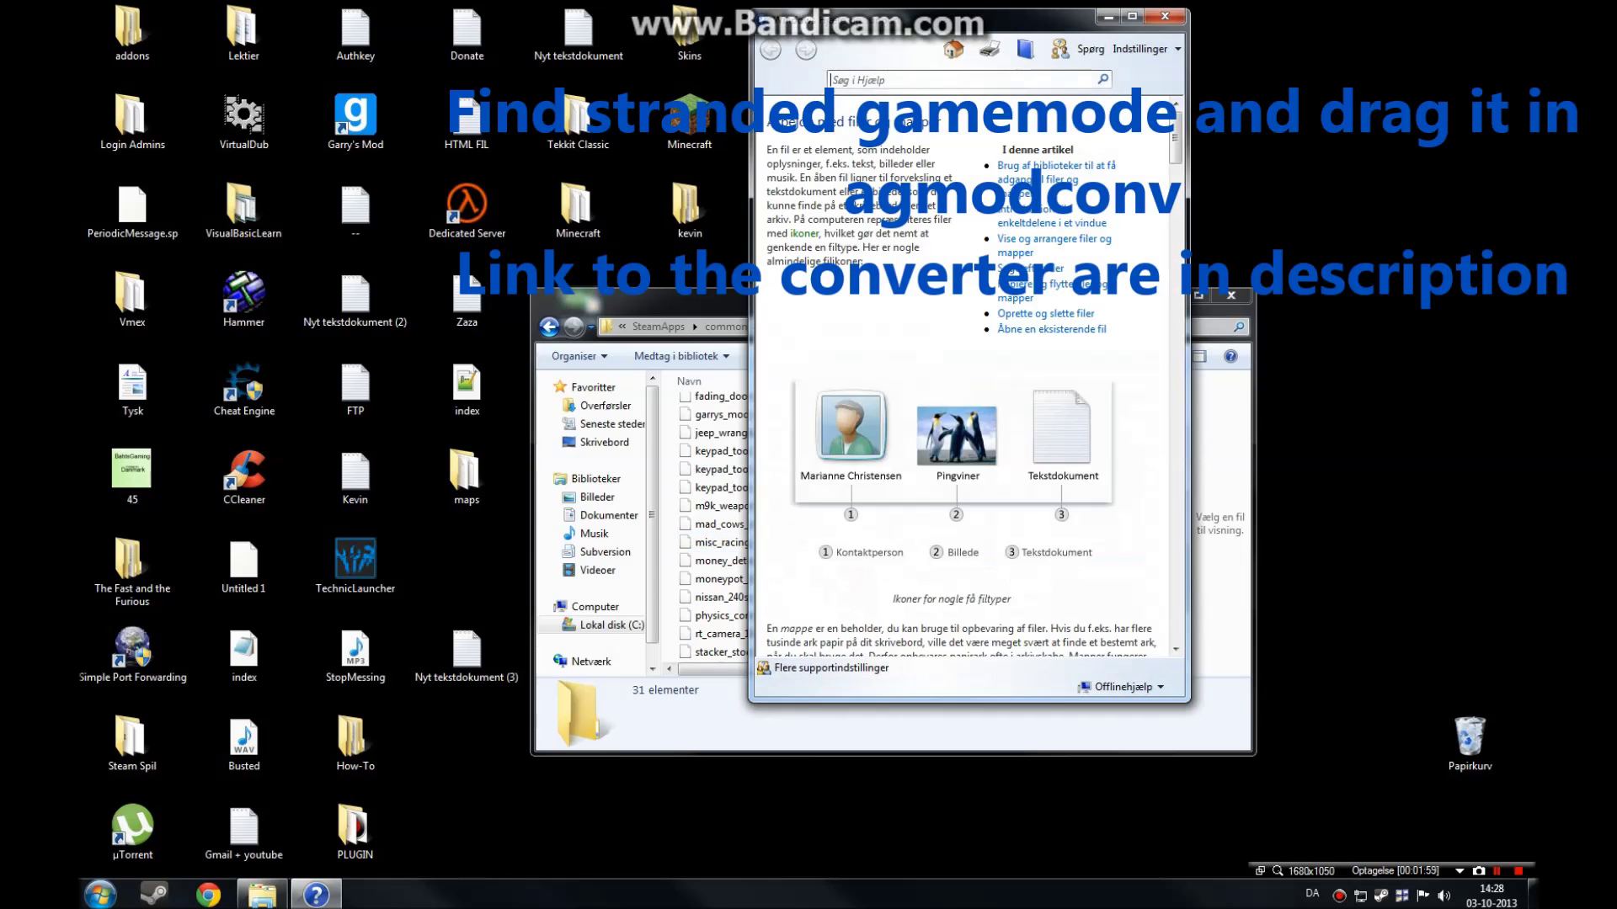
left_click(1165, 16)
left_click(792, 524)
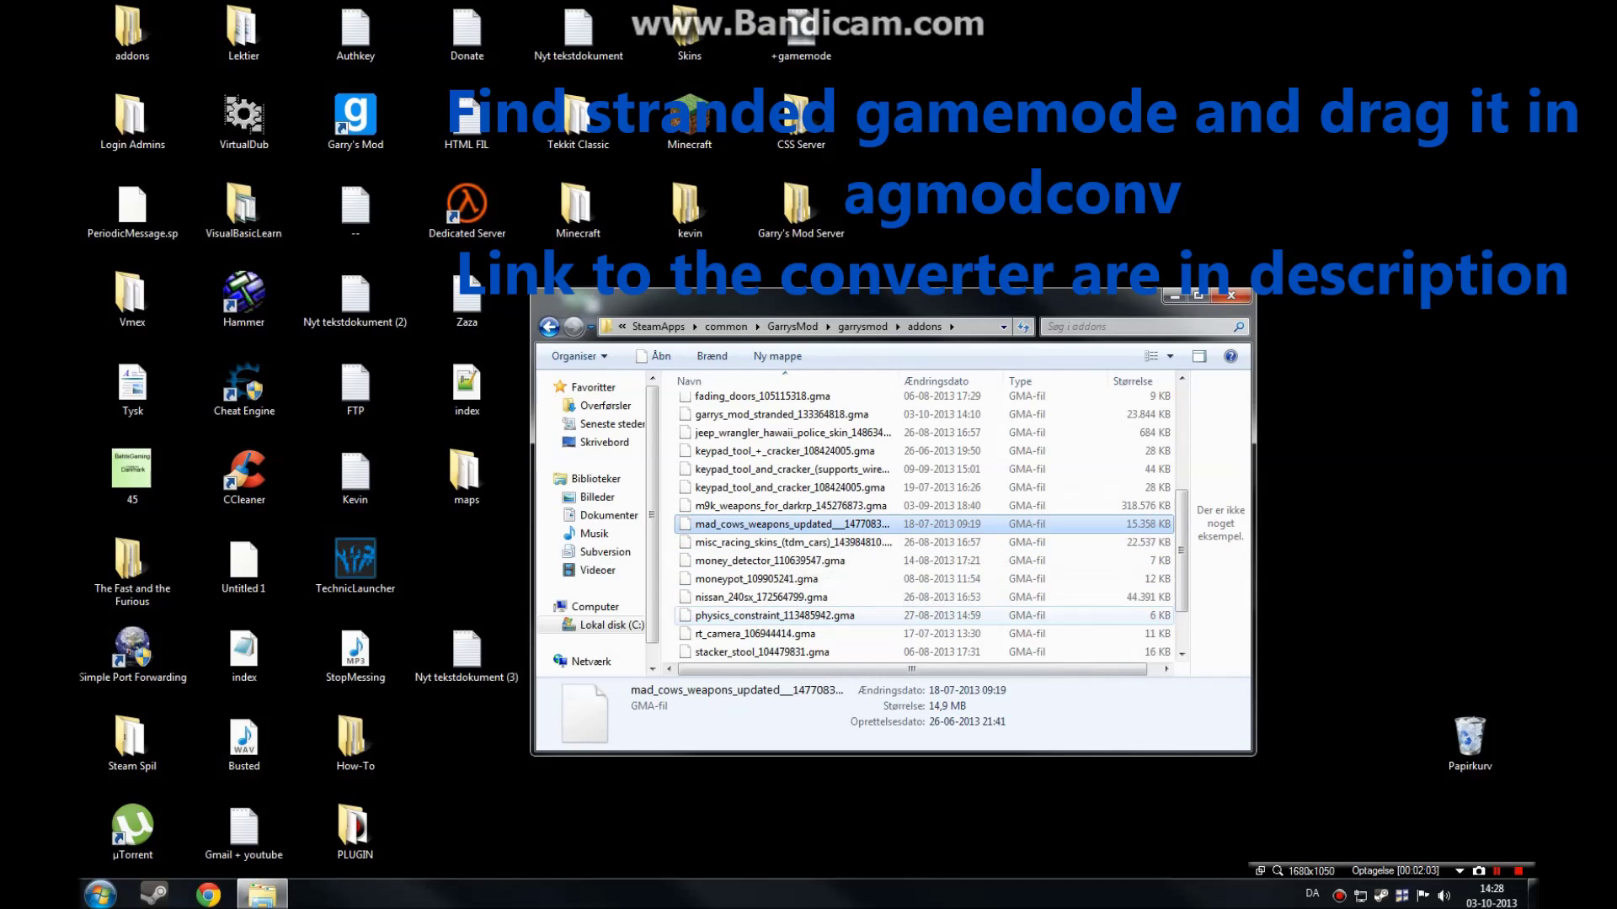
scroll(775, 615, "down", 1)
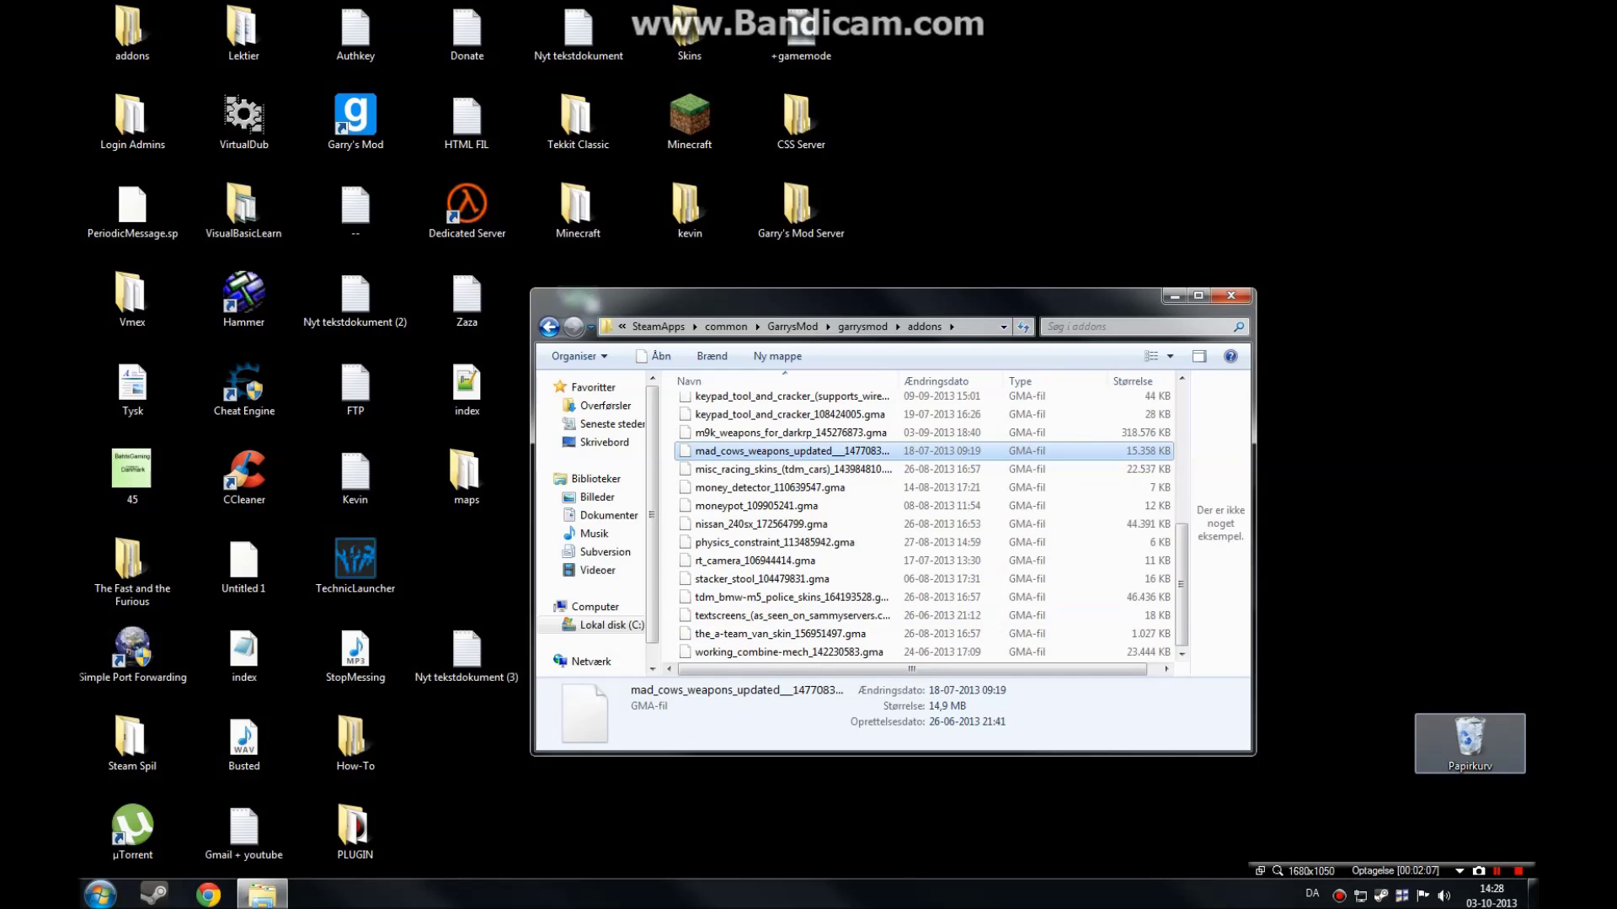
Empty the Recycle Bin and confirm the permanent deletion.
right_click(1470, 731)
left_click(1448, 571)
key("Return")
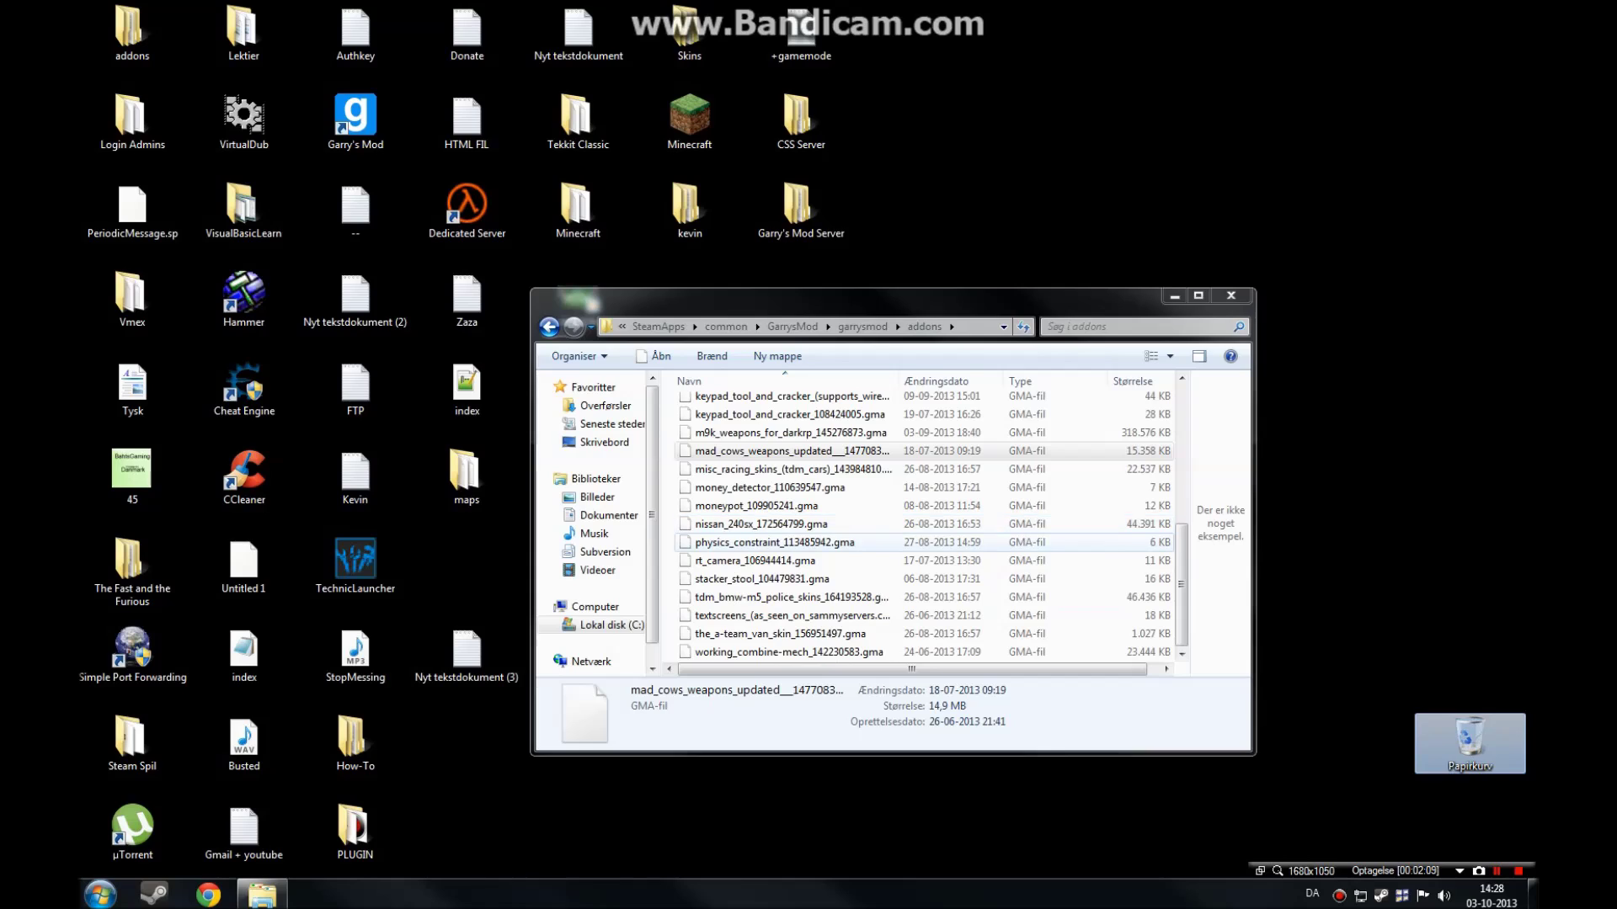
Extract garrys_mod_stranded_133364818.gma with agmadconv and allow the unverified program to run.
left_click(774, 542)
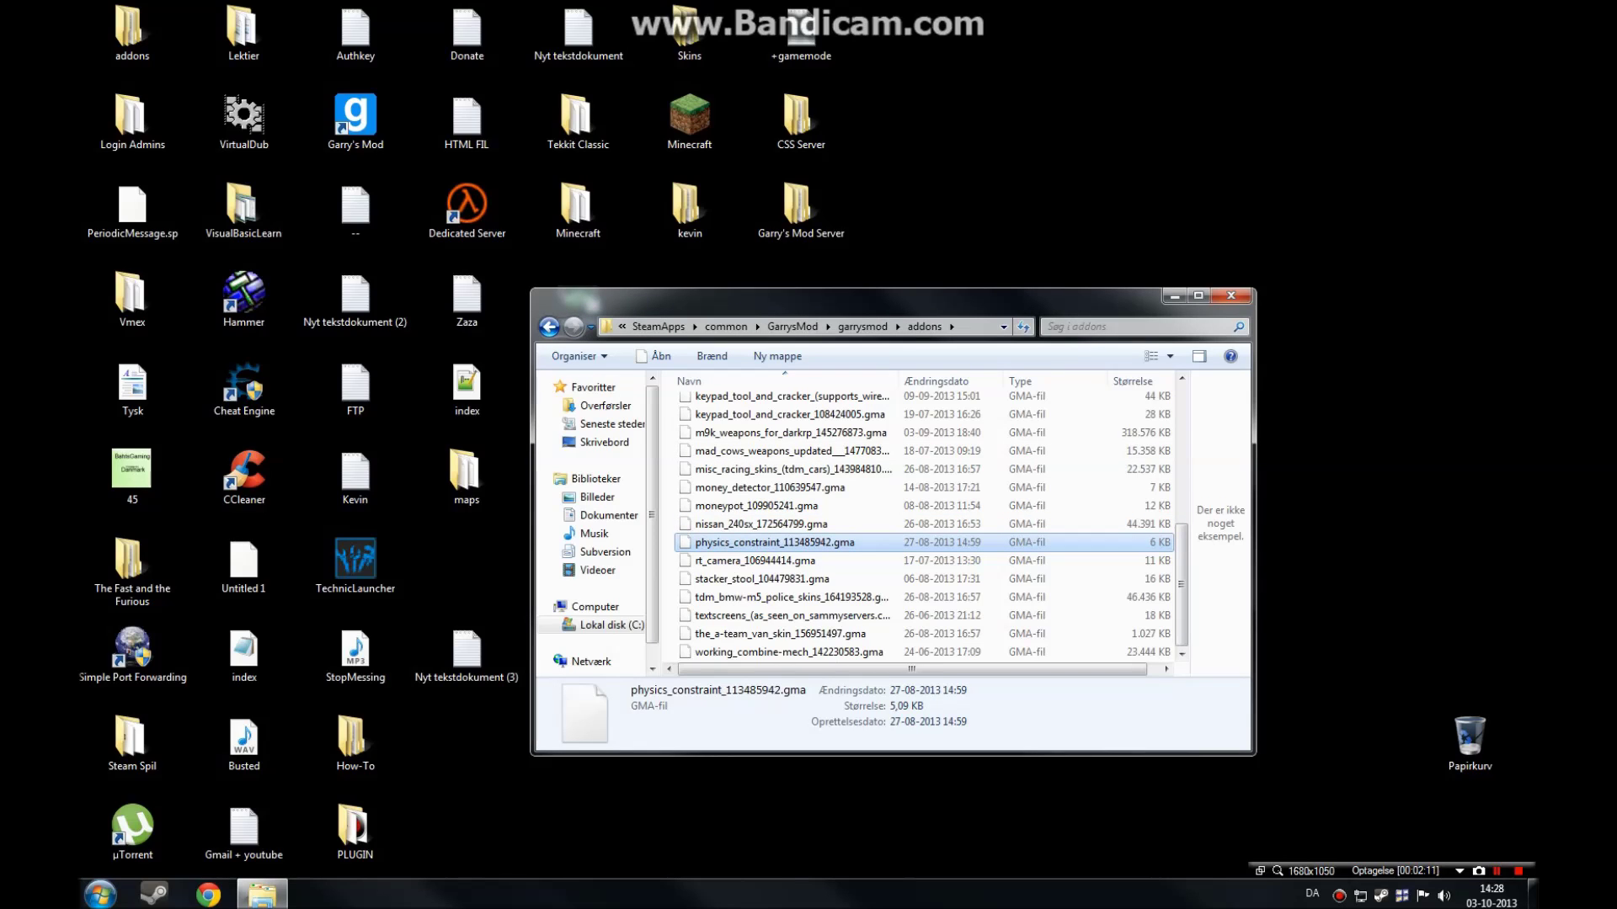
scroll(775, 542, "up", 4)
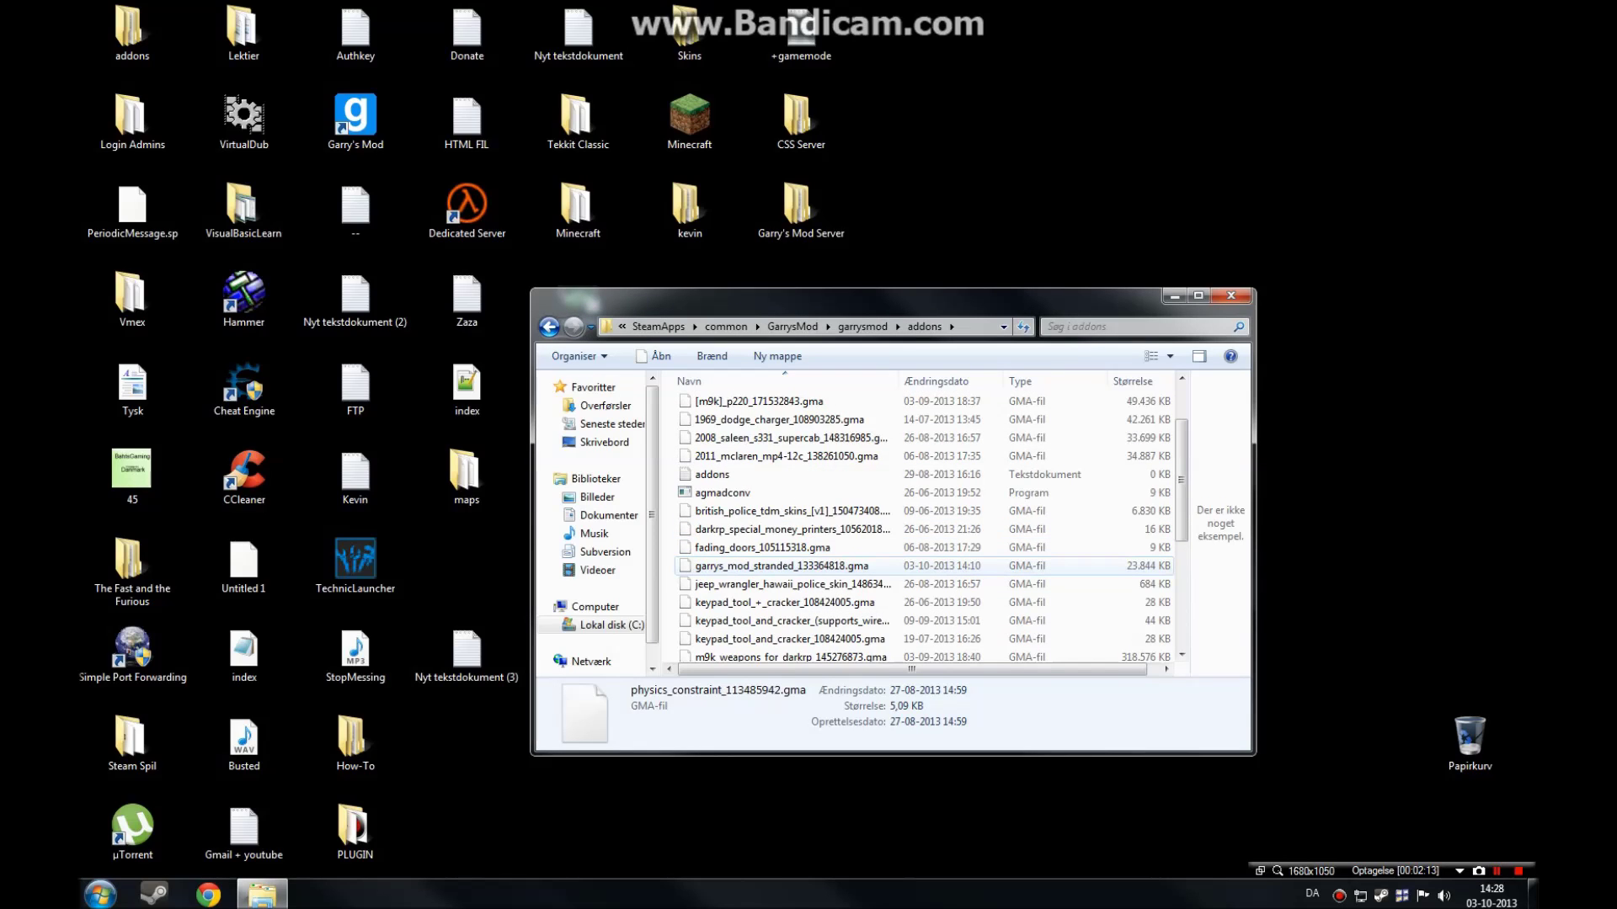
left_click(775, 565)
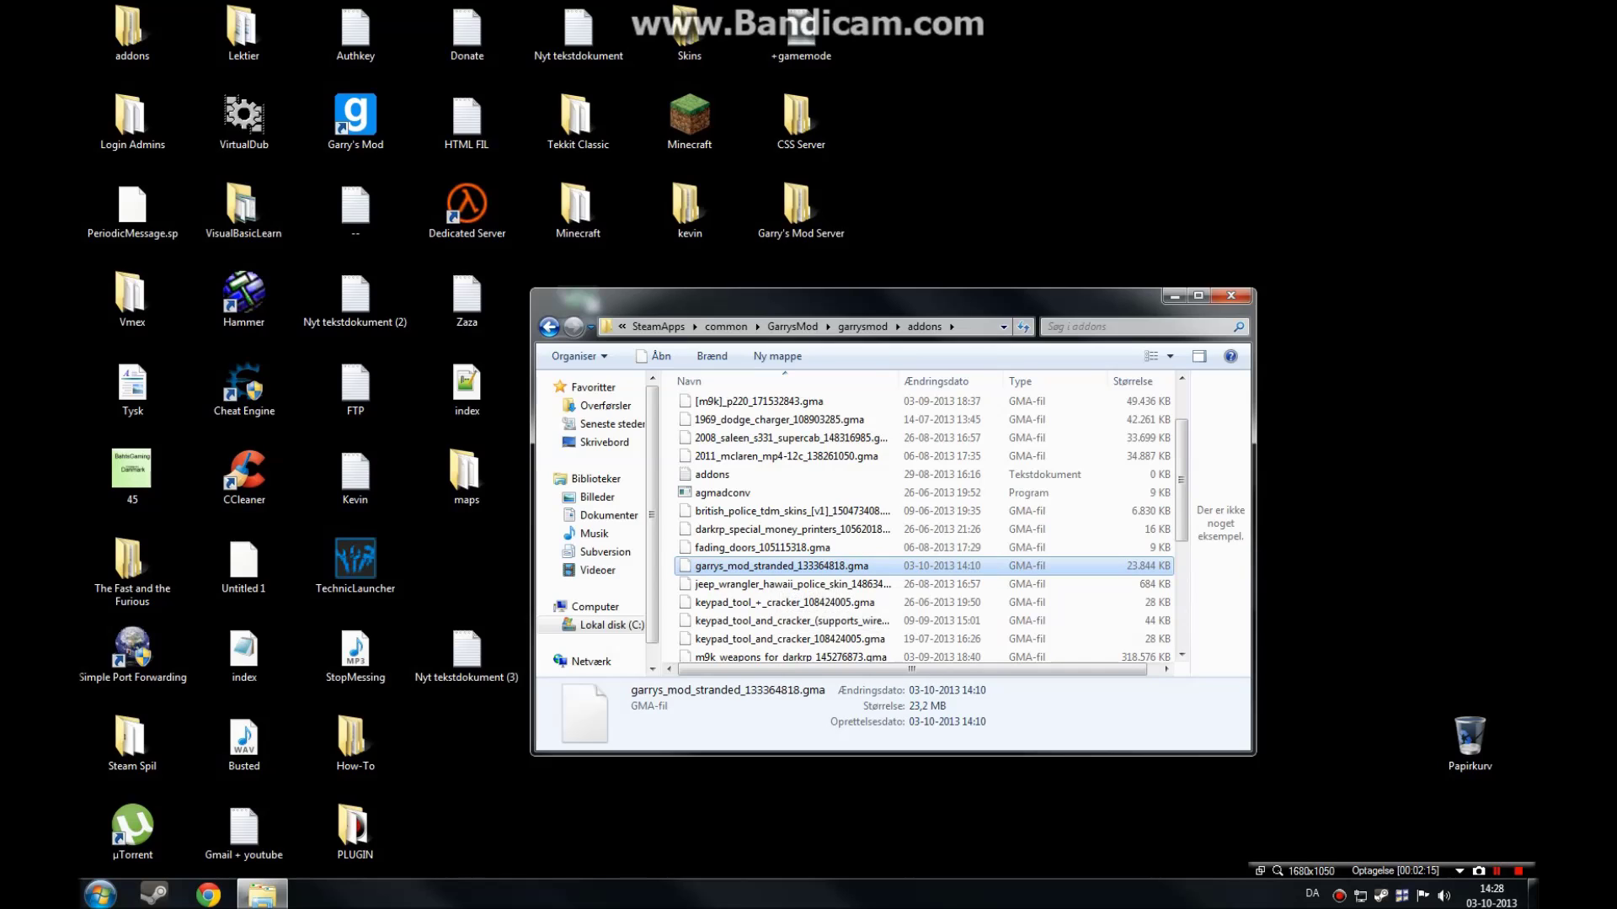
left_click_drag(733, 566, 724, 494)
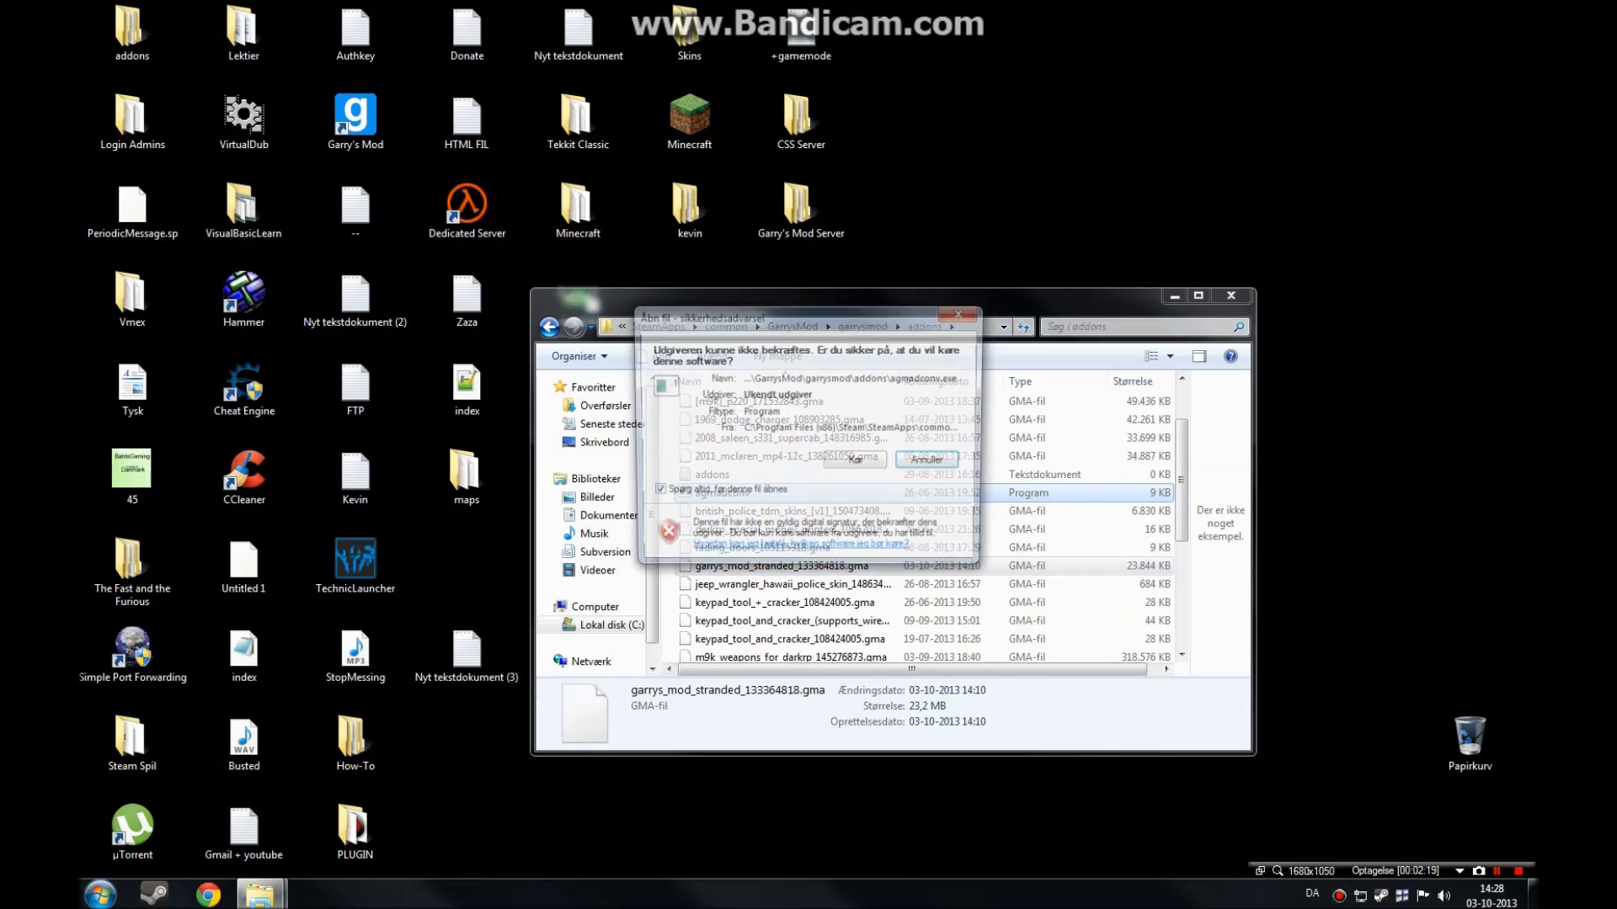
left_click(856, 462)
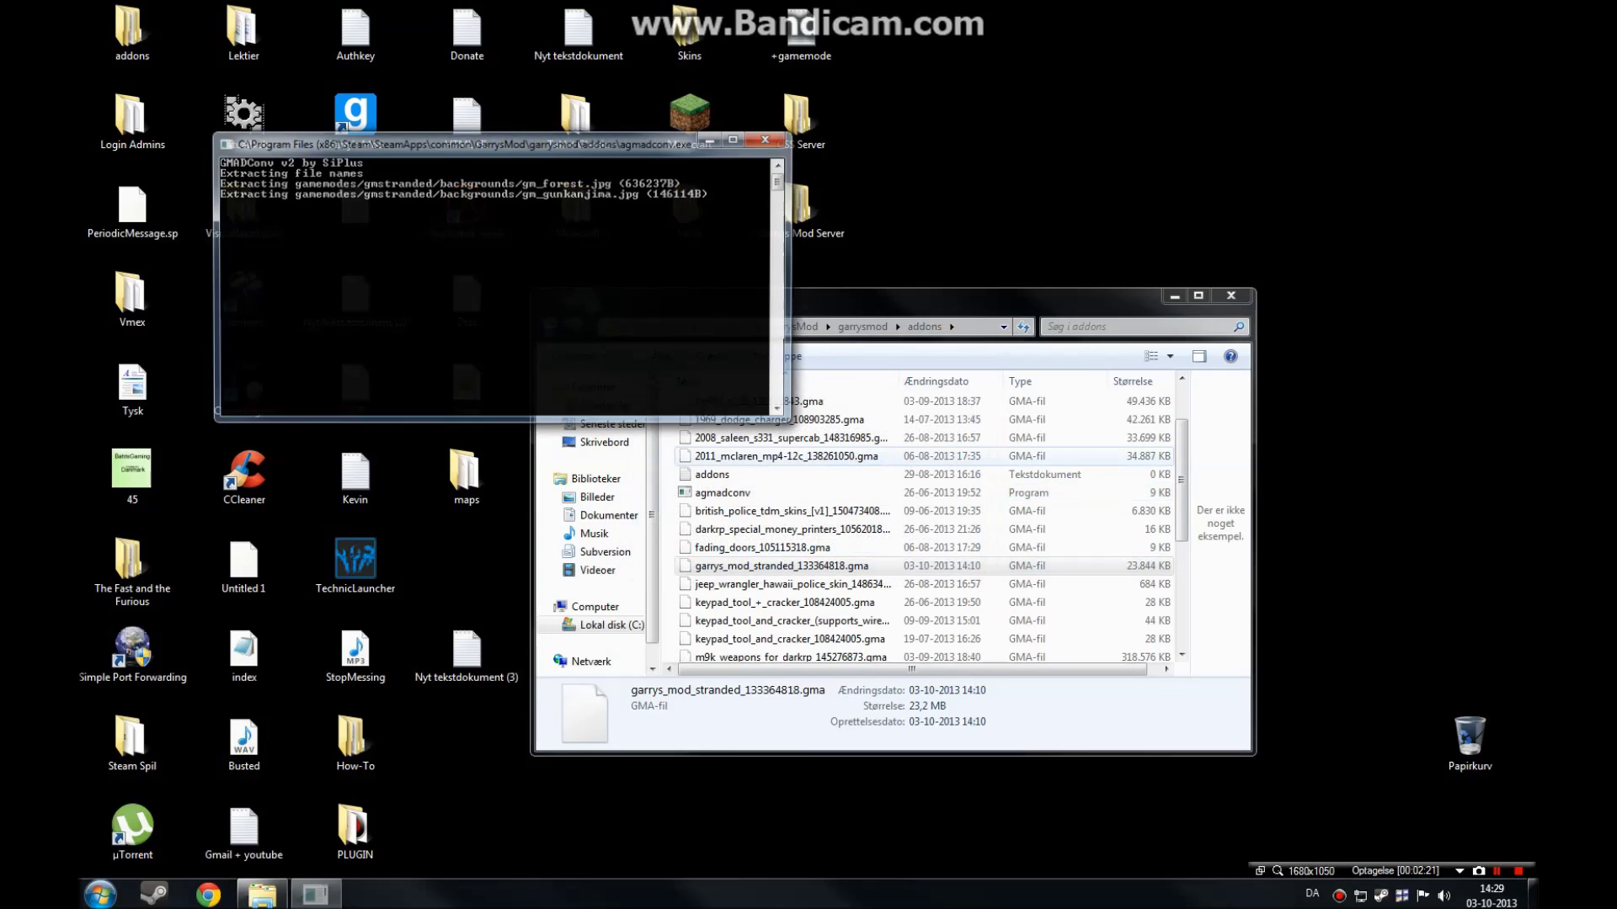
Move the addons window clear of the converter console and open the extracted Garry's Mod Stranded folder.
left_click(792, 566)
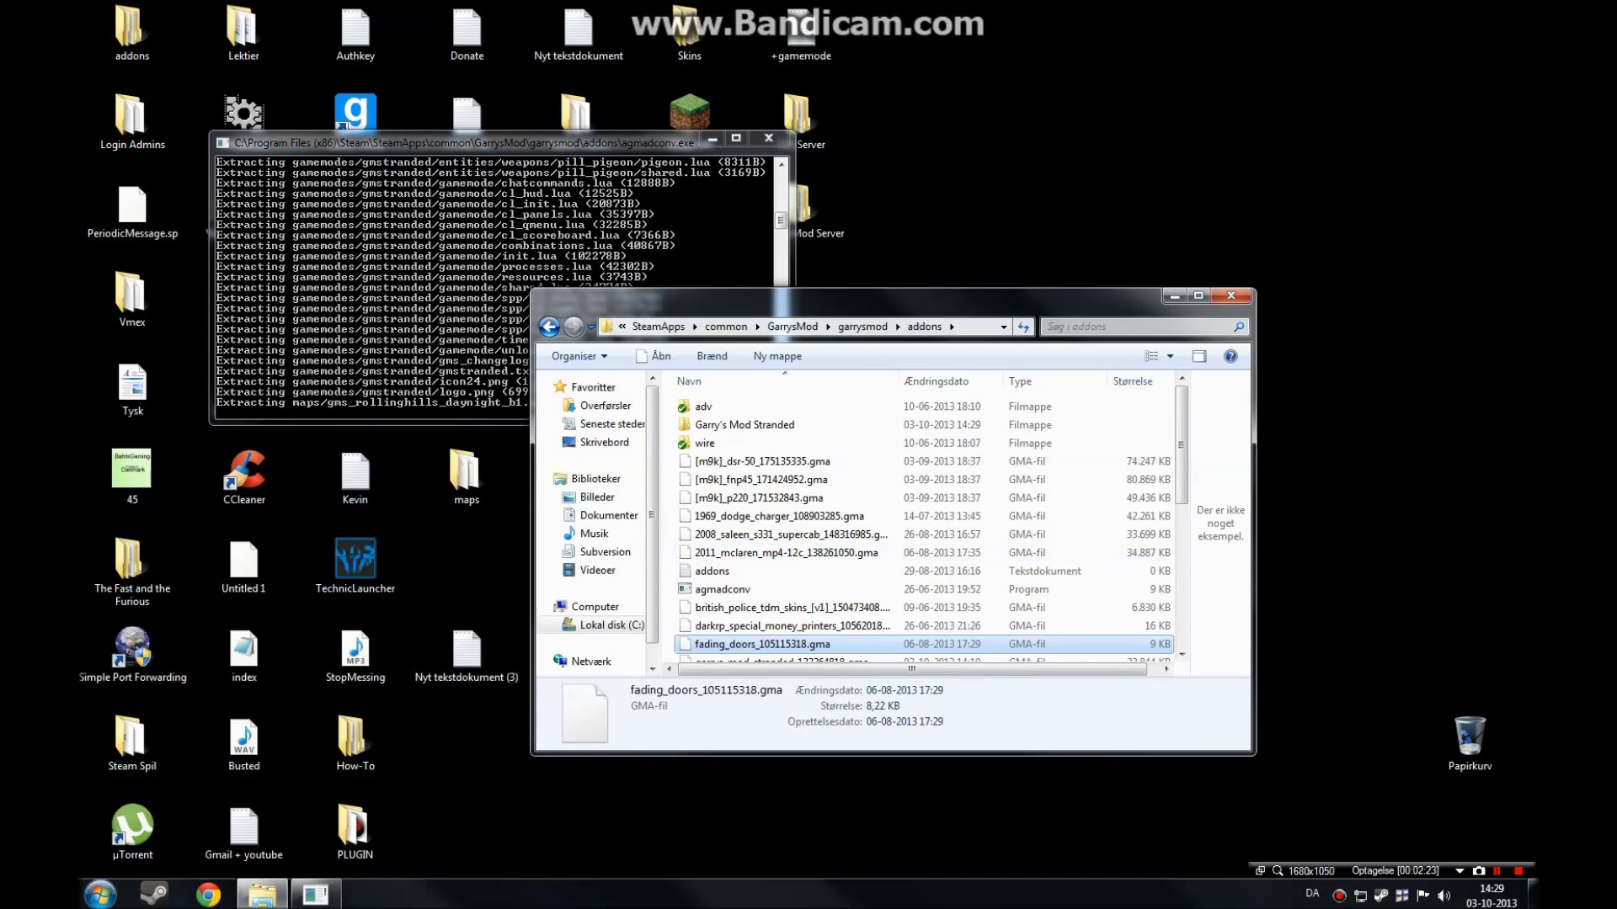
left_click_drag(876, 299, 1032, 371)
key("alt+Tab")
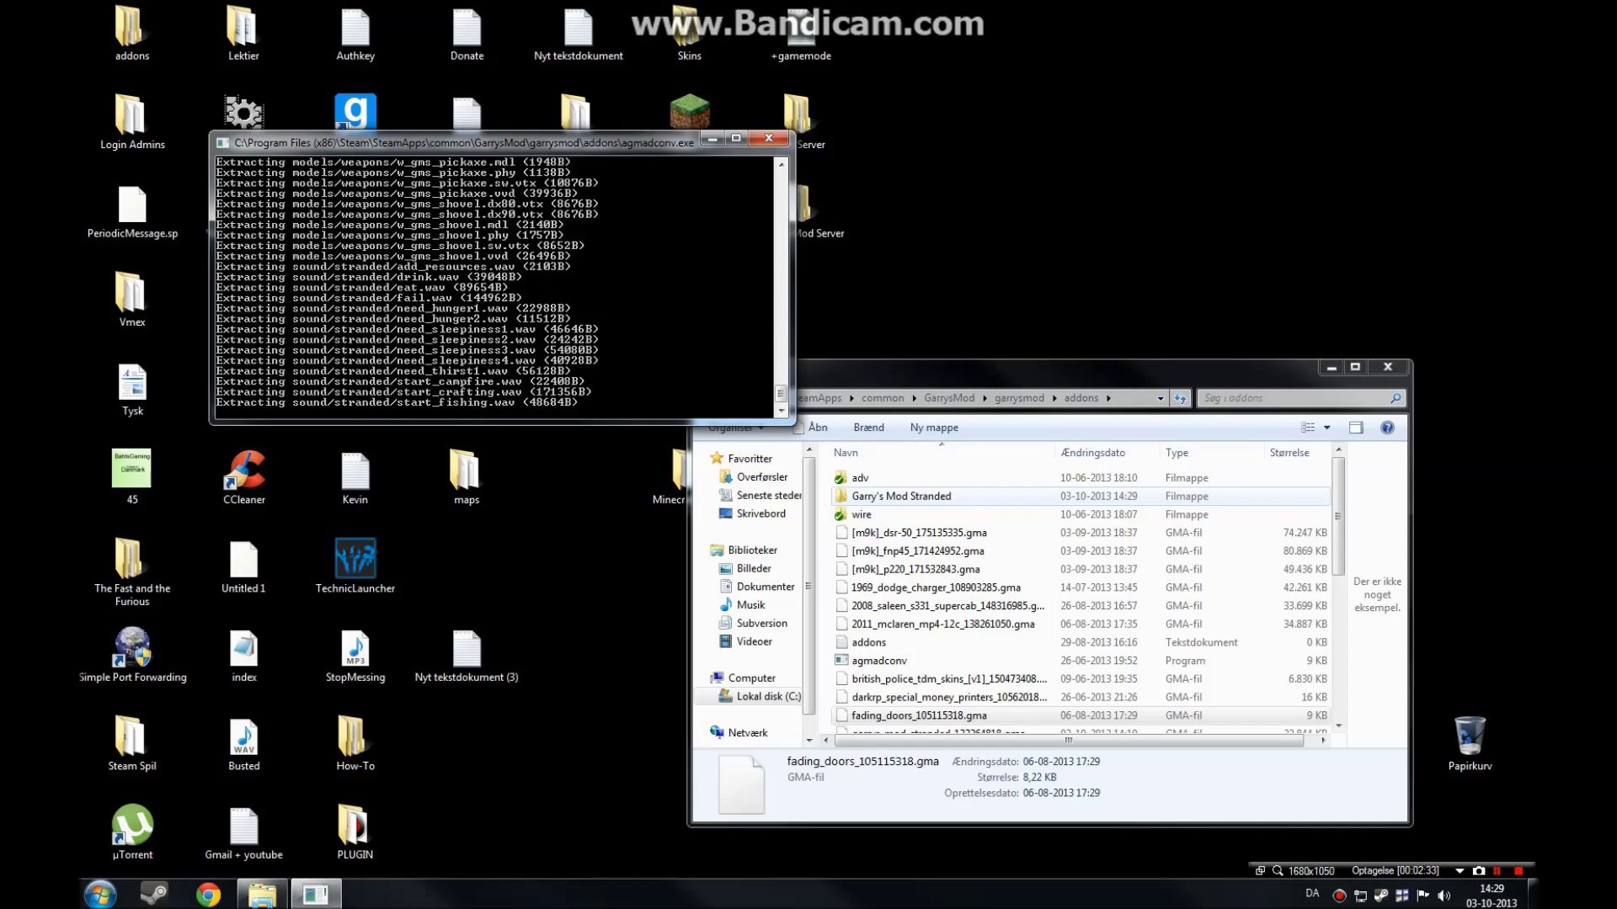
double_click(900, 496)
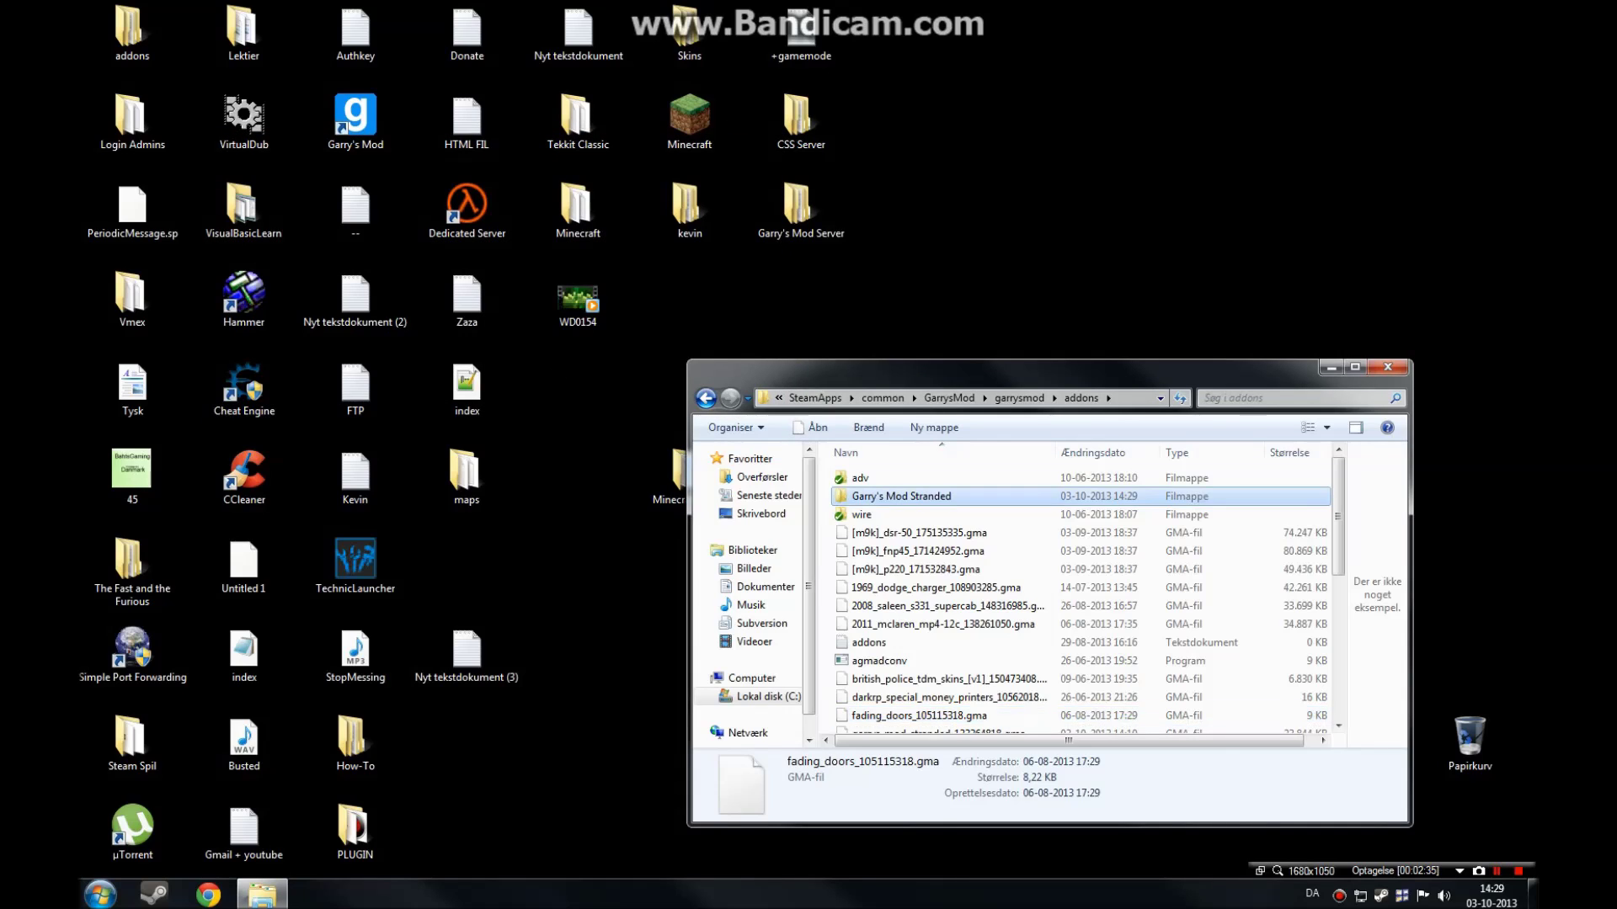
Read the addon's info text file in Notepad and close it.
double_click(876, 570)
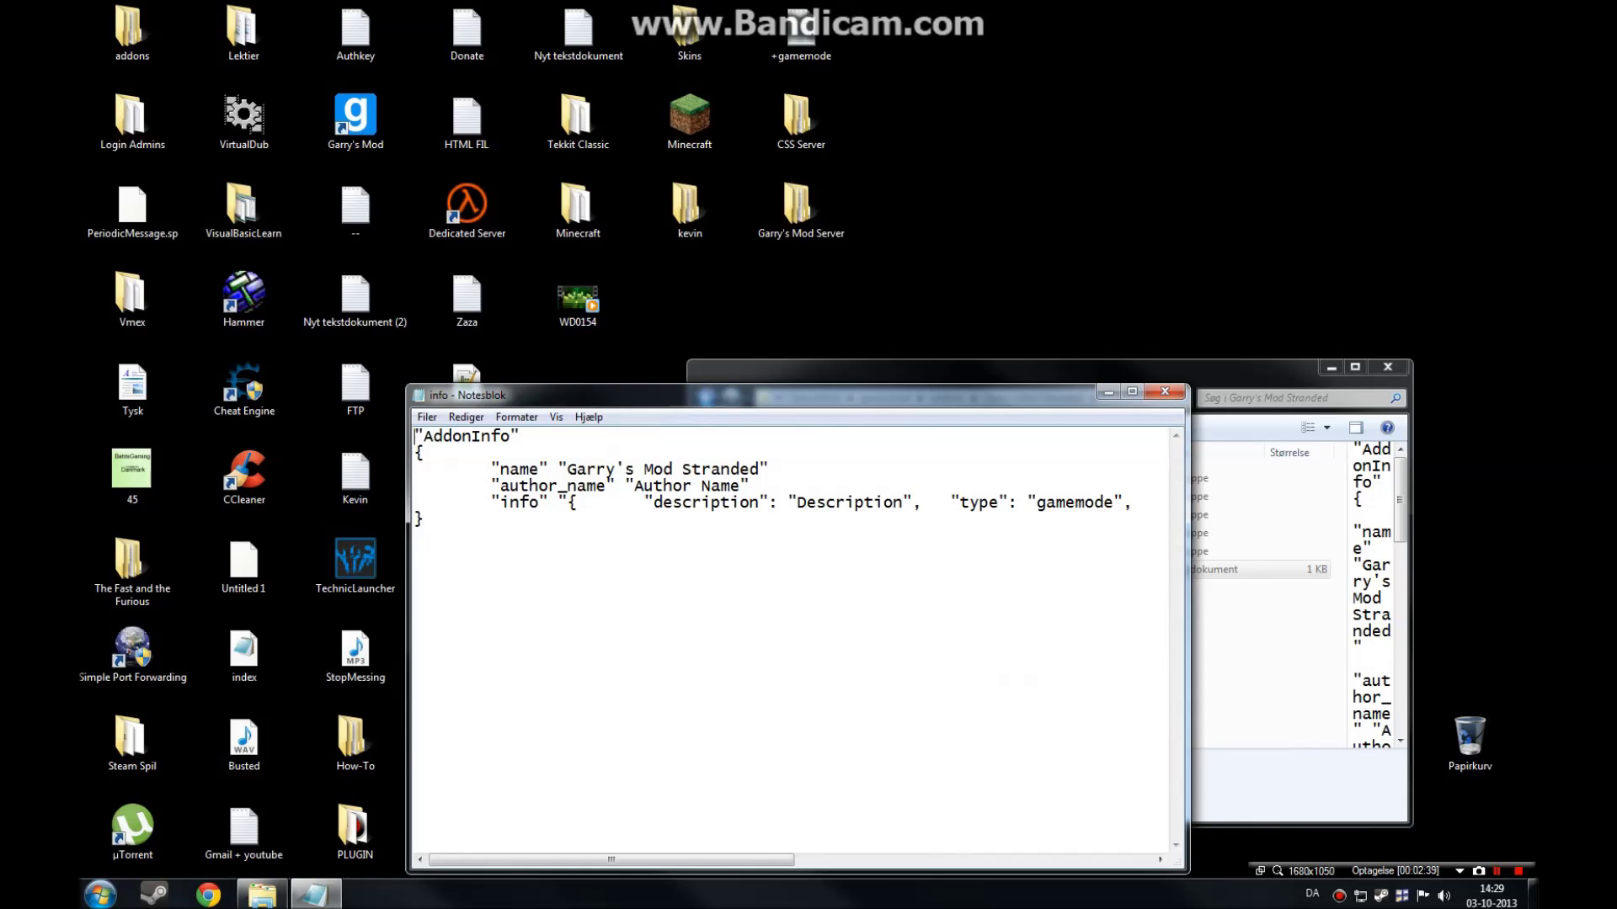
left_click_drag(758, 394, 728, 323)
left_click_drag(581, 789, 766, 788)
left_click(1134, 320)
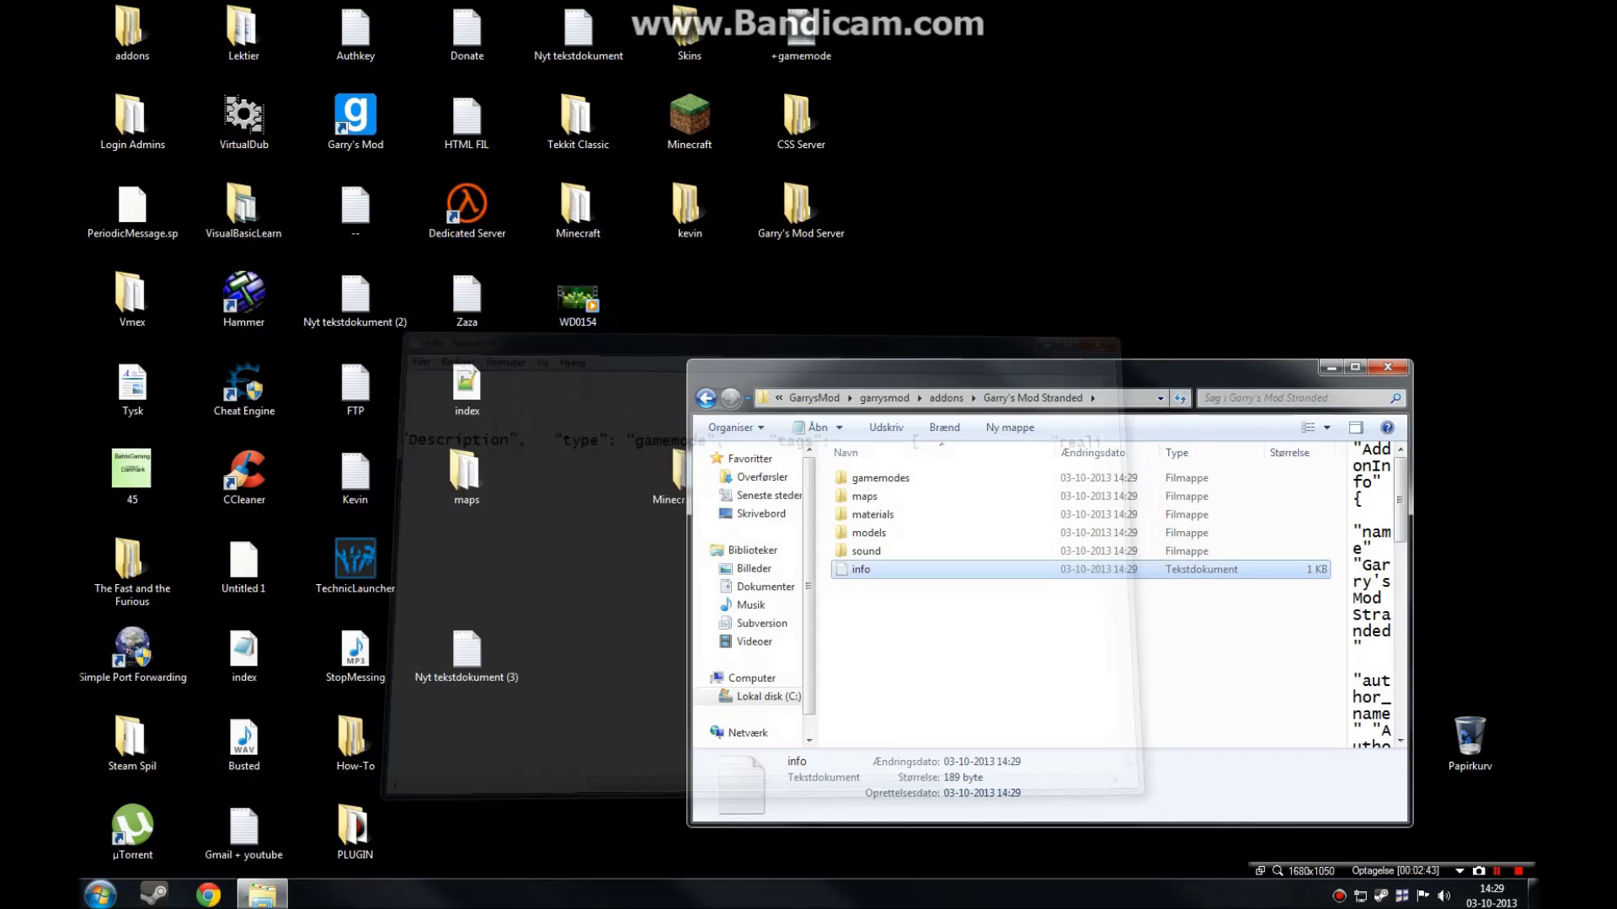
Open the Garry's Mod Server folder from the desktop and arrange it beside the Garry's Mod Stranded window.
left_click_drag(927, 375, 957, 368)
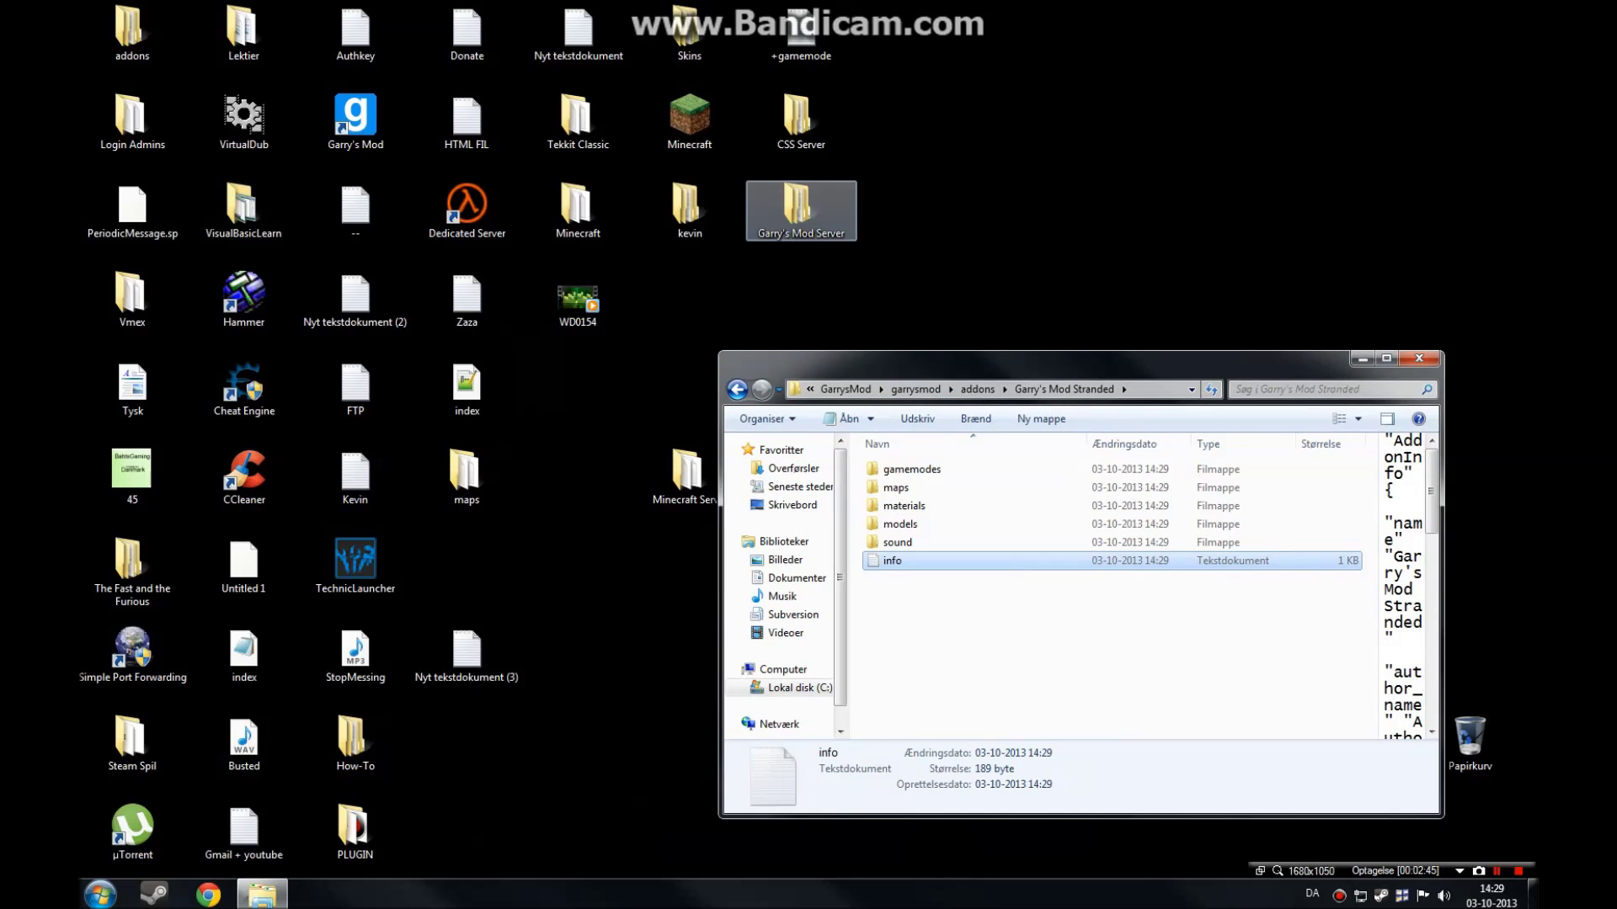
left_click_drag(686, 472, 579, 389)
left_click_drag(797, 202, 909, 293)
double_click(912, 299)
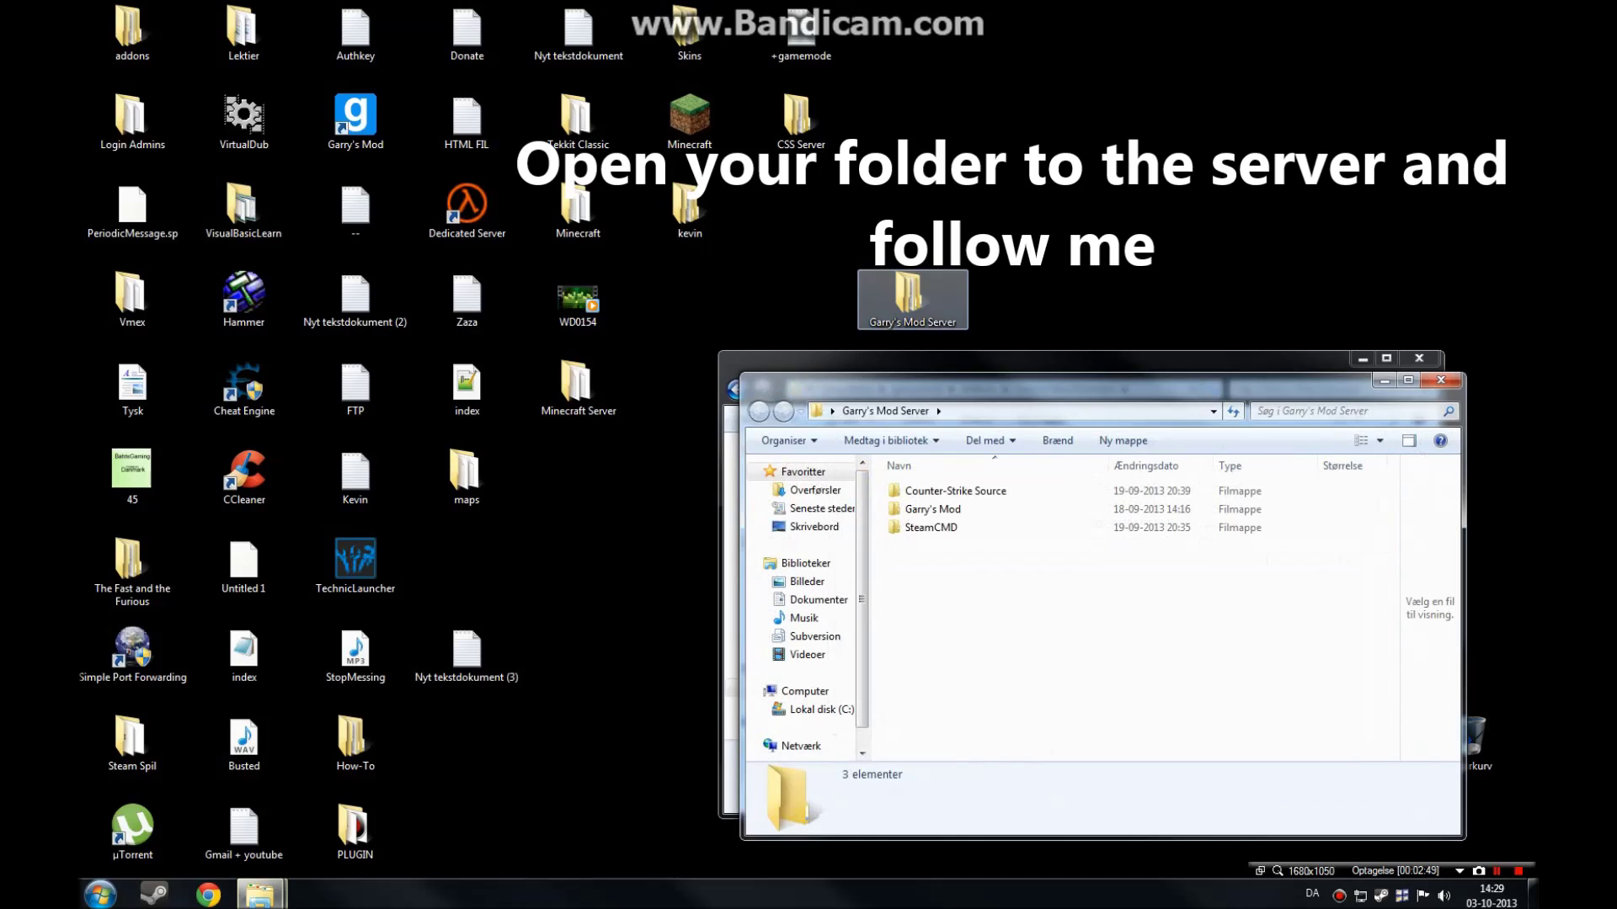
left_click_drag(1432, 369, 699, 98)
left_click_drag(1081, 363, 1165, 372)
Open the garrysmod folder inside the server's Garry's Mod folder.
double_click(320, 227)
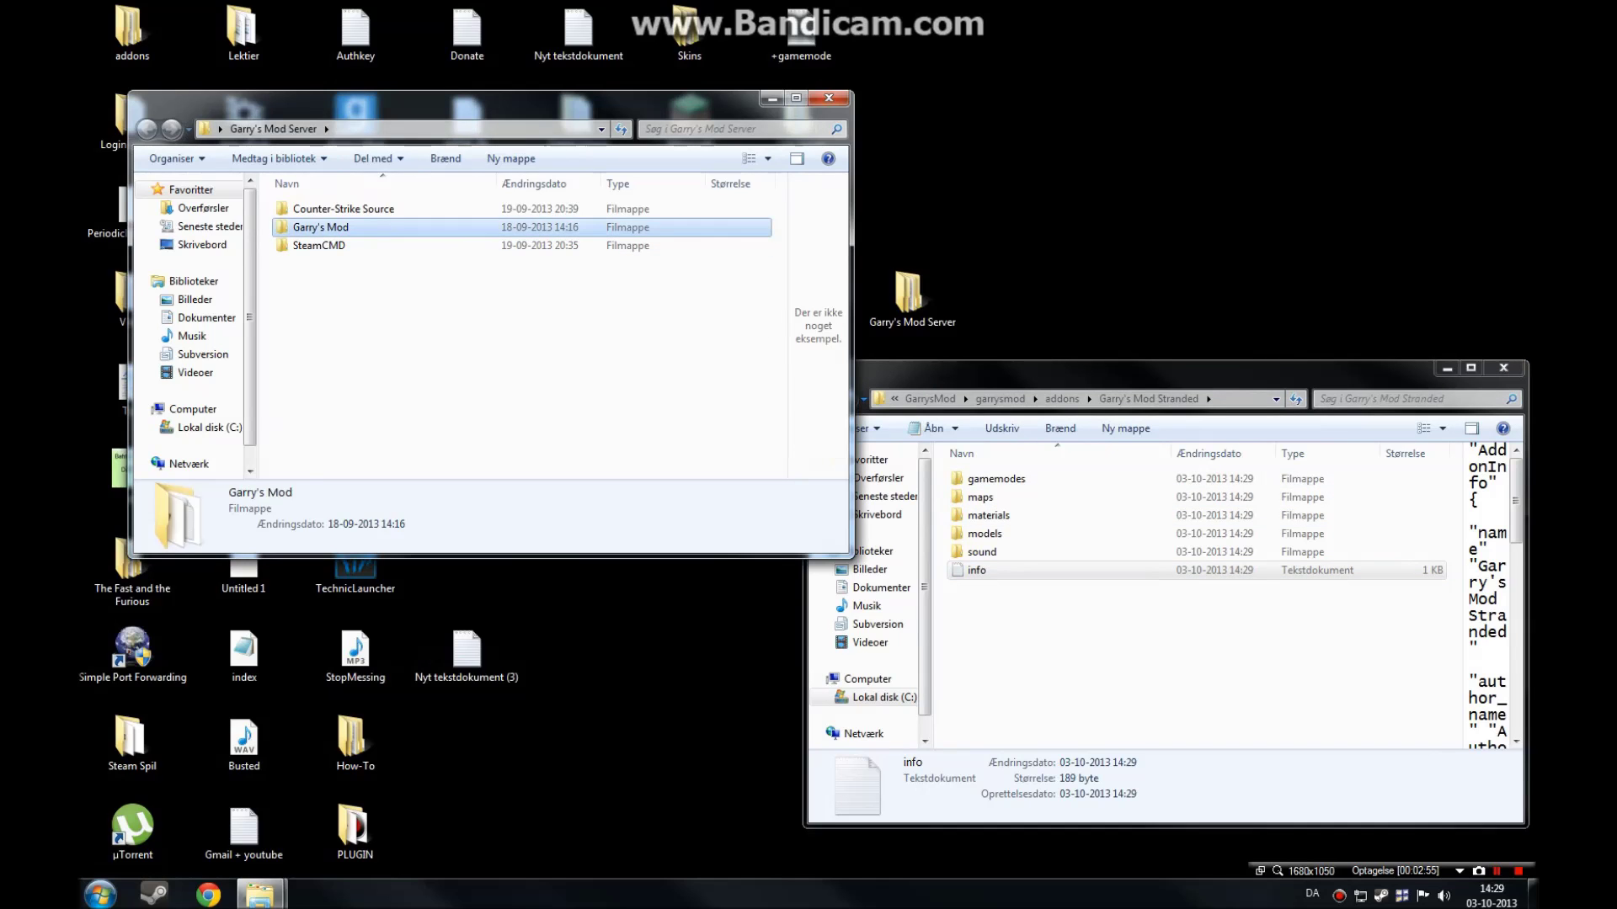
double_click(320, 226)
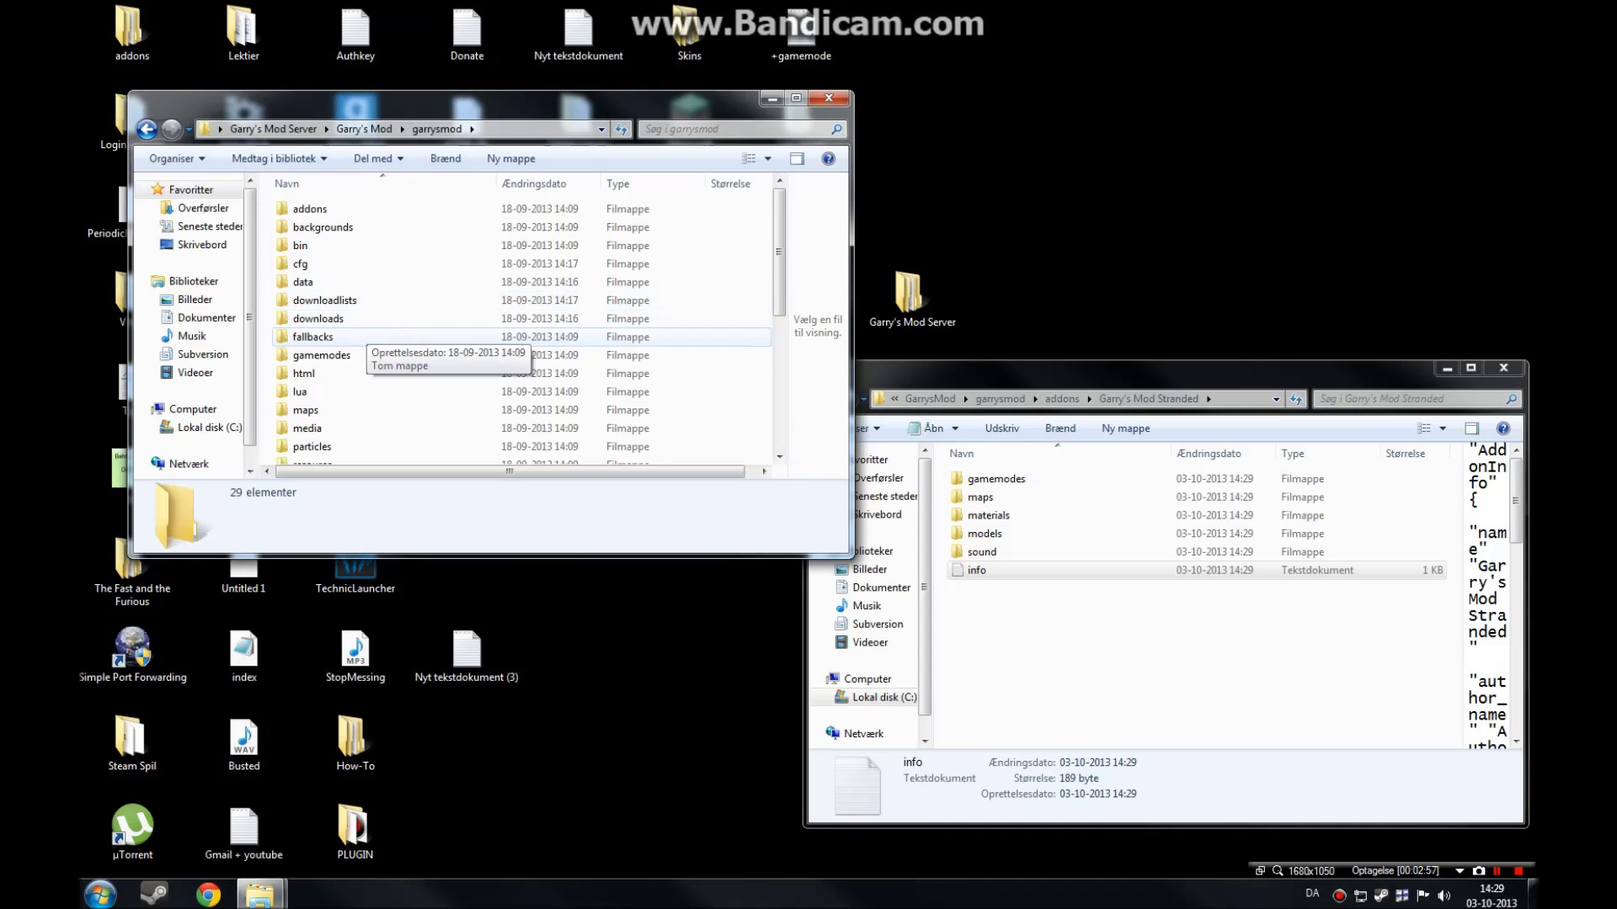
left_click(343, 356)
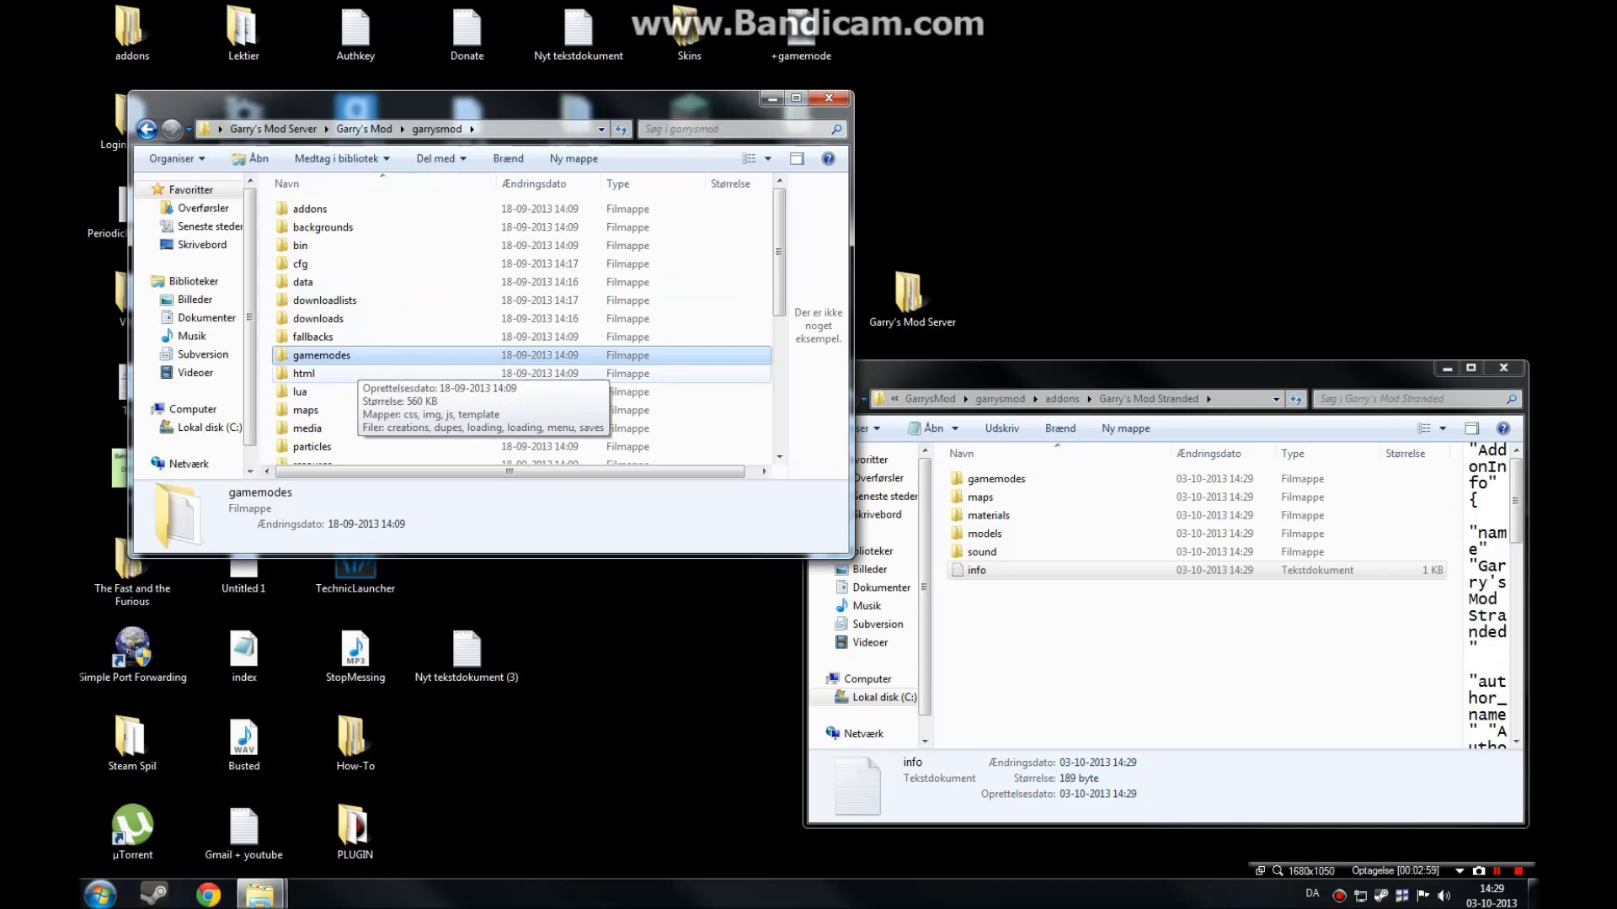
Move the extracted gamemodes, maps, materials, models and sound folders into the server's garrysmod folder, merging all folders with the same name.
key("Escape")
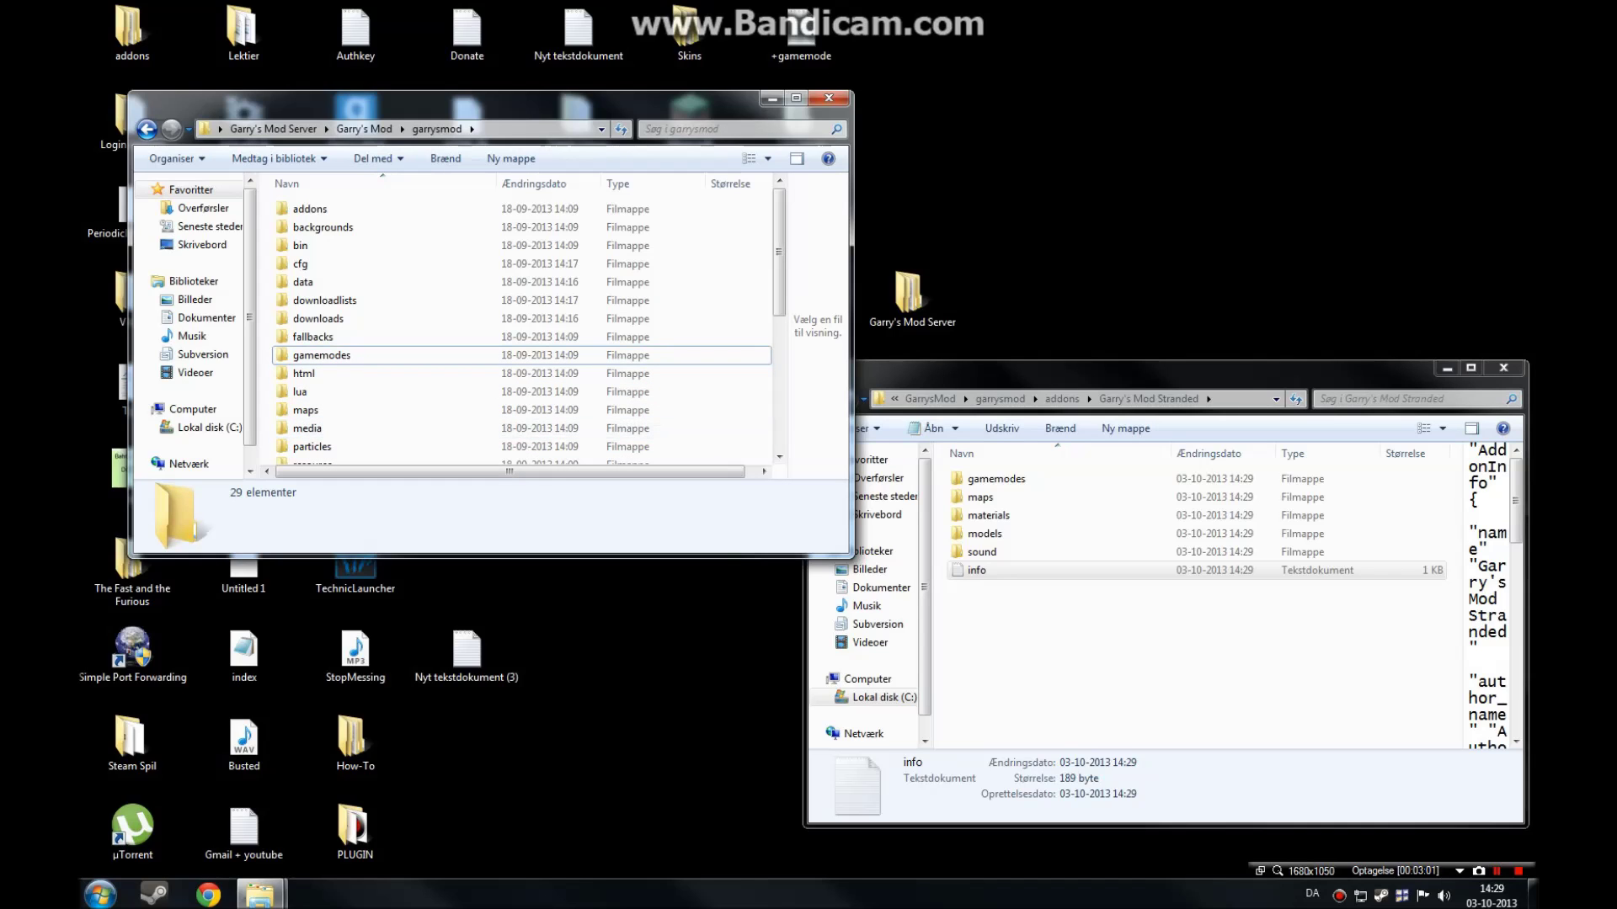
left_click_drag(942, 558, 268, 407)
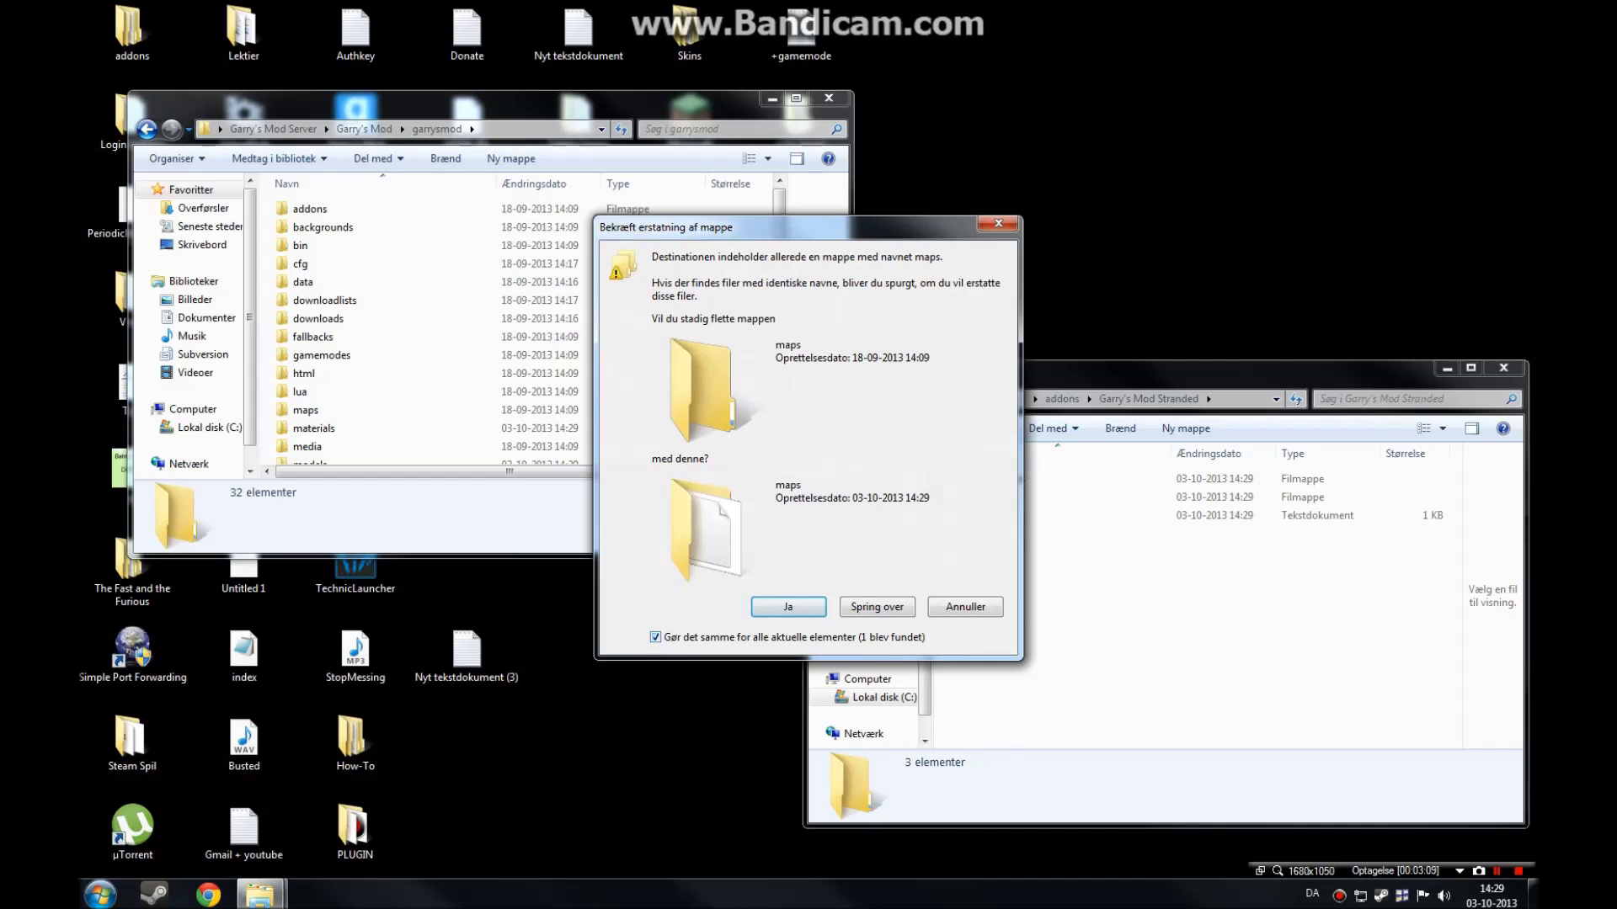
key("Return")
Look through the server's garrysmod folder and check for gmstranded inside gamemodes.
scroll(522, 328, "down", 5)
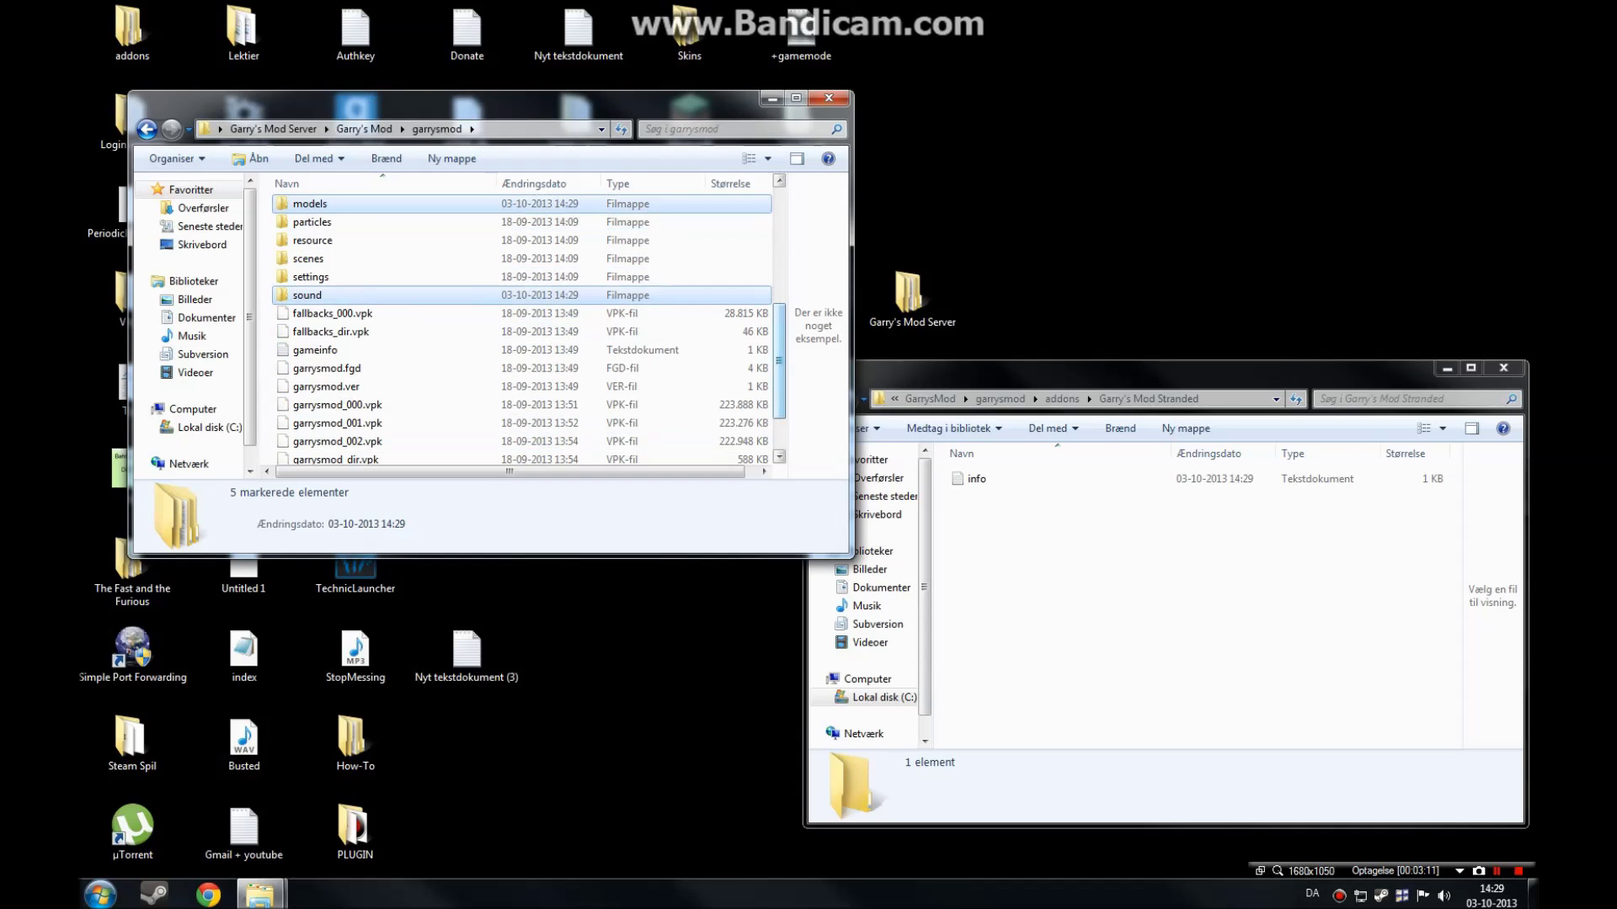
left_click(522, 313)
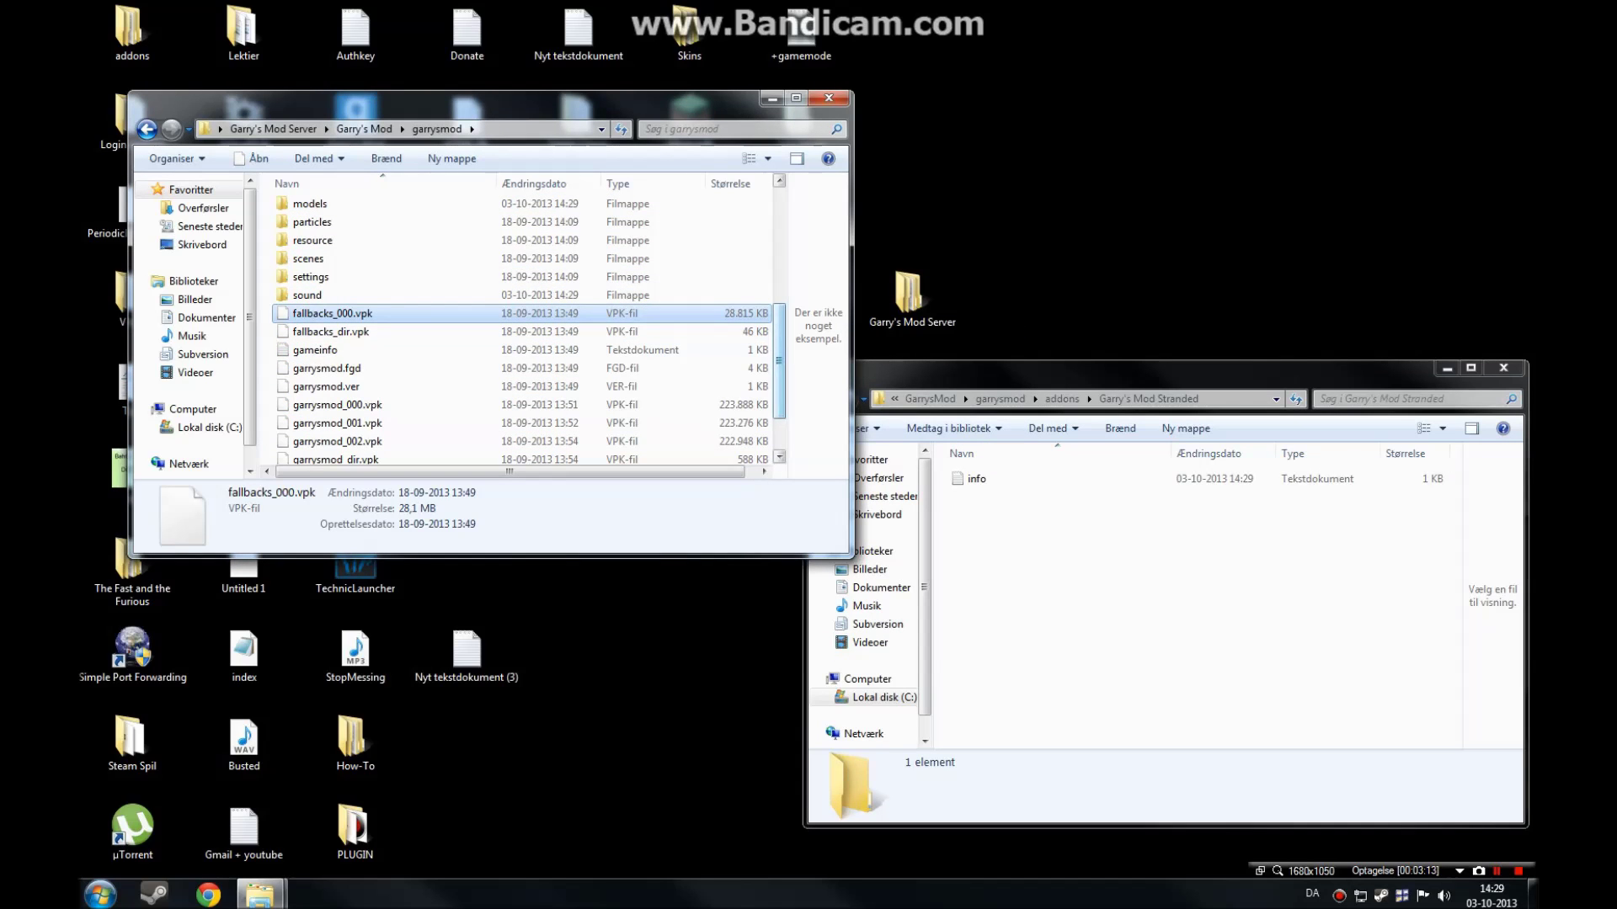
scroll(522, 328, "up", 5)
double_click(320, 281)
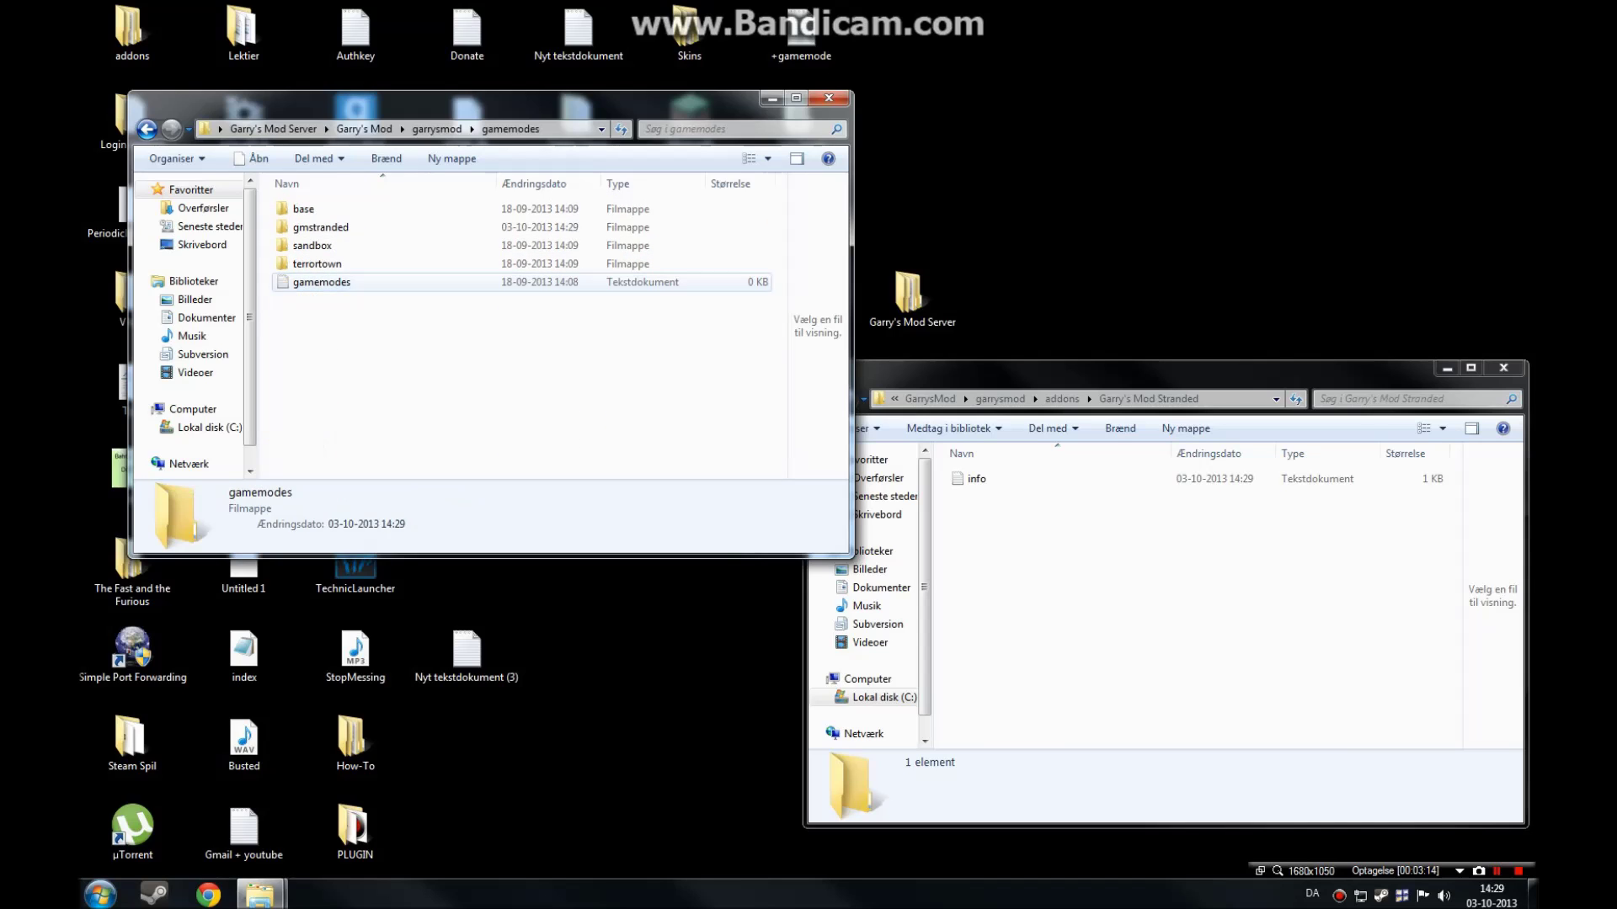
left_click(371, 228)
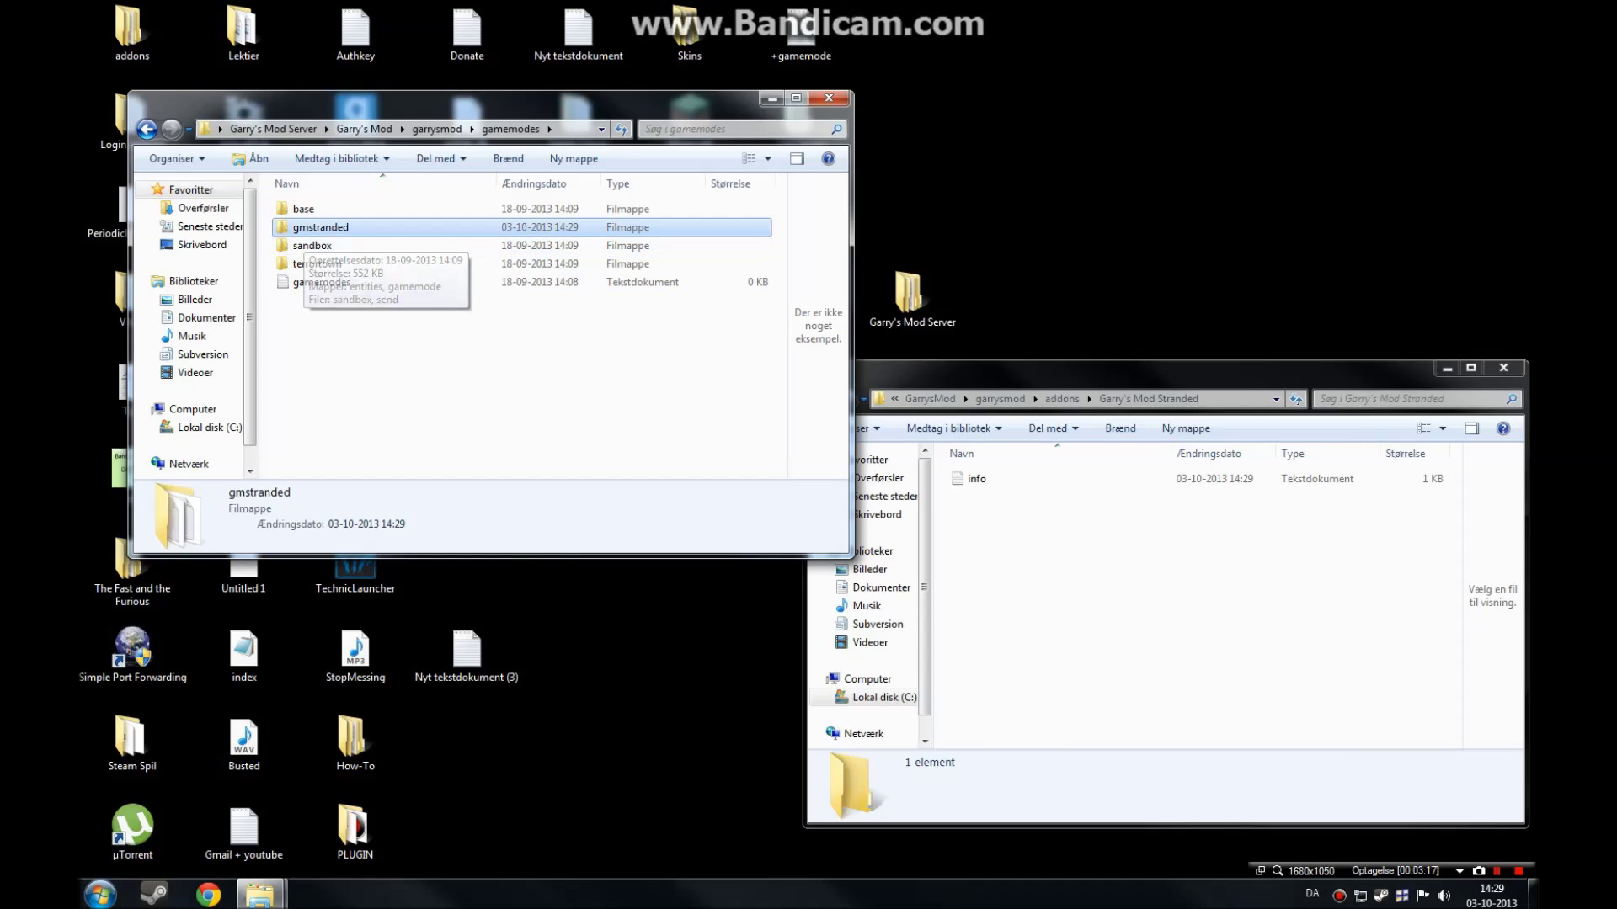
Open the name of the +gamemode text file on the desktop for editing.
right_click(305, 225)
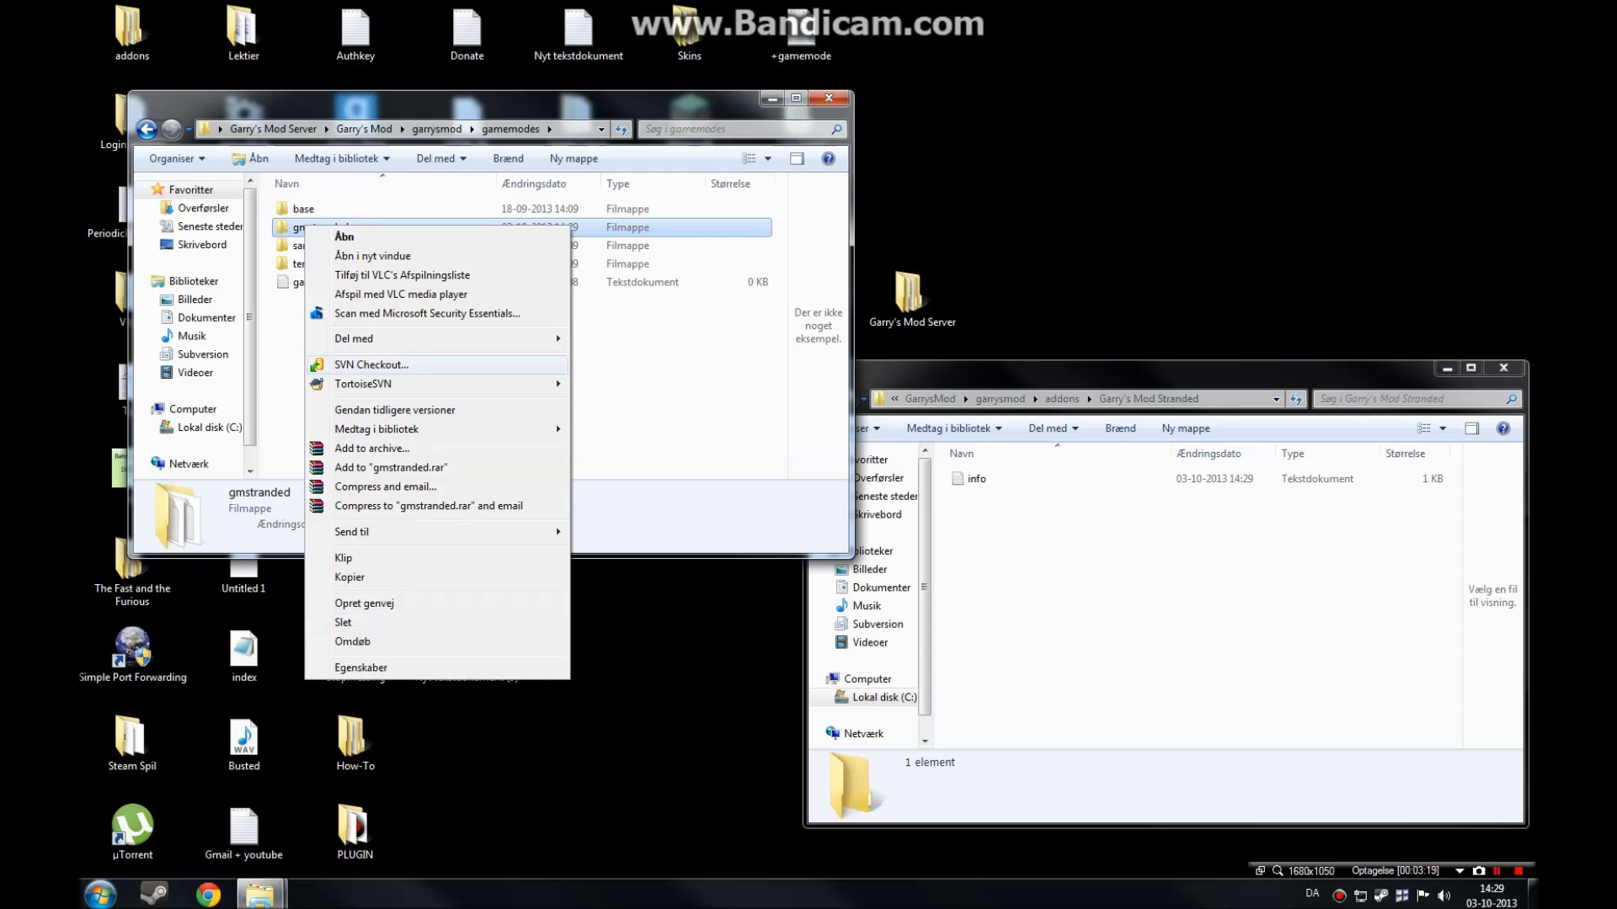
right_click(788, 53)
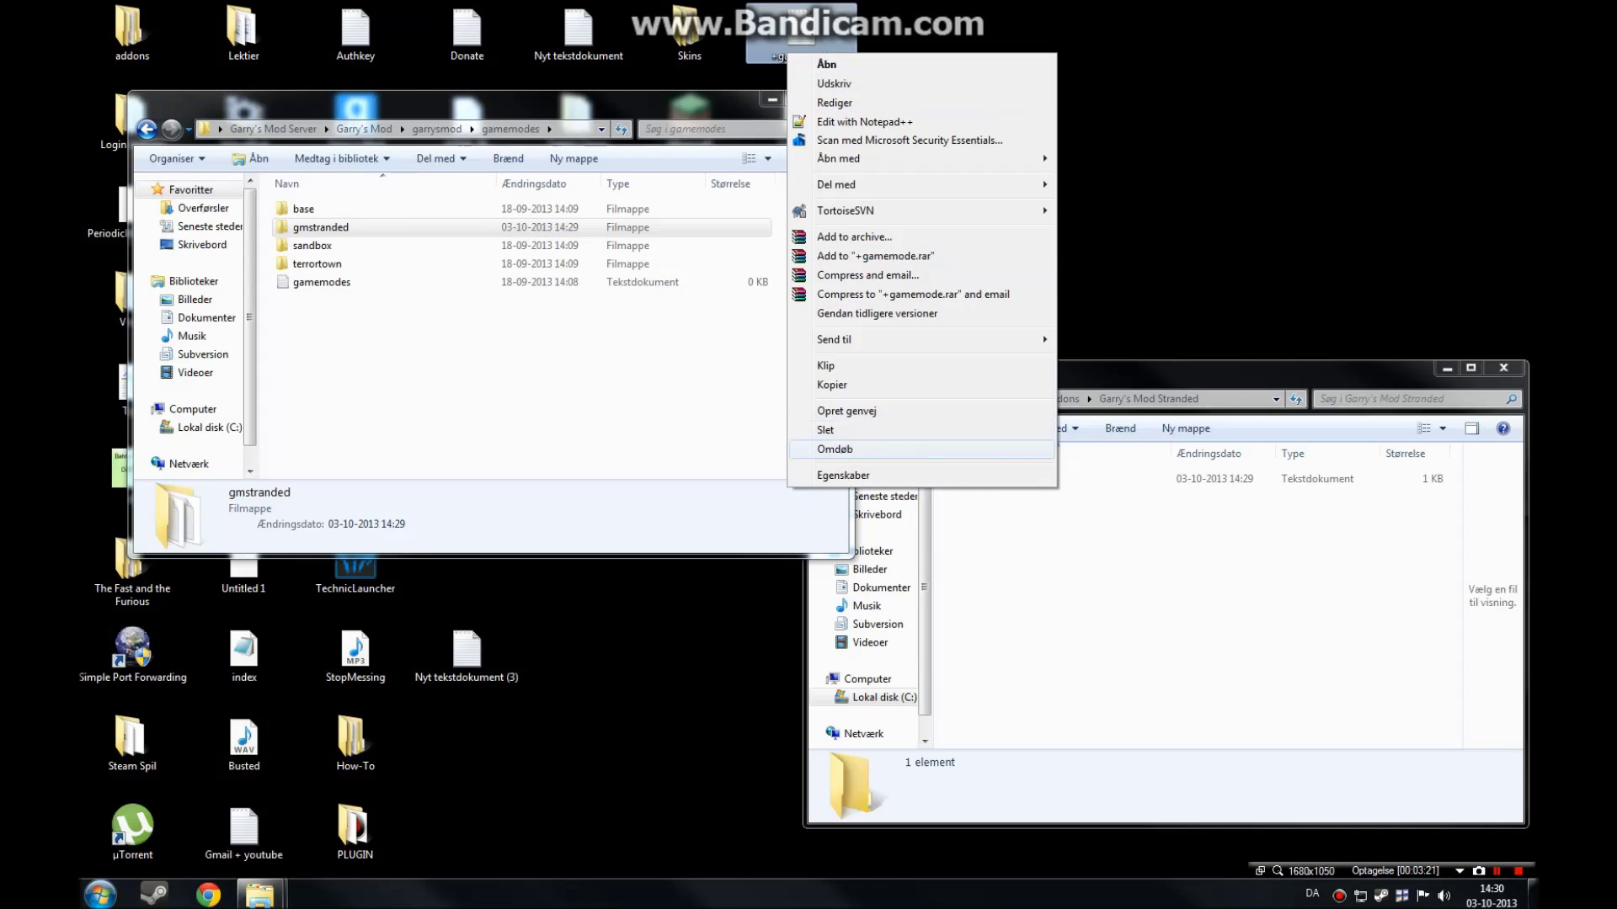
left_click(834, 449)
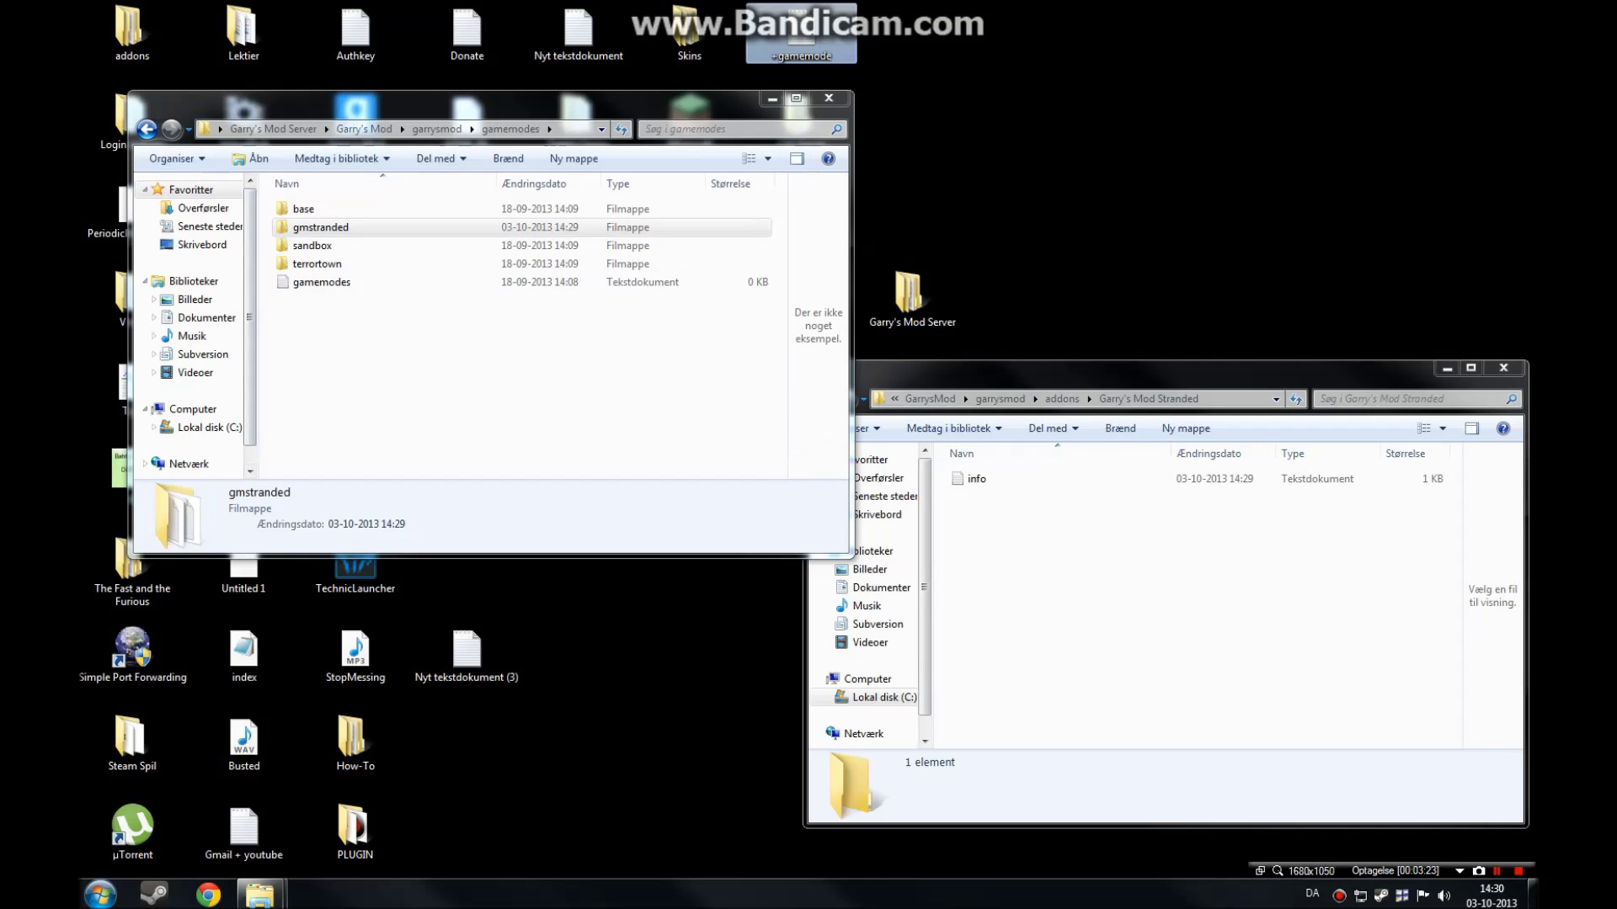
Return to the server's Garry's Mod folder and open the properties of the Start Gmod Server shortcut.
left_click(146, 129)
left_click(146, 129)
right_click(334, 318)
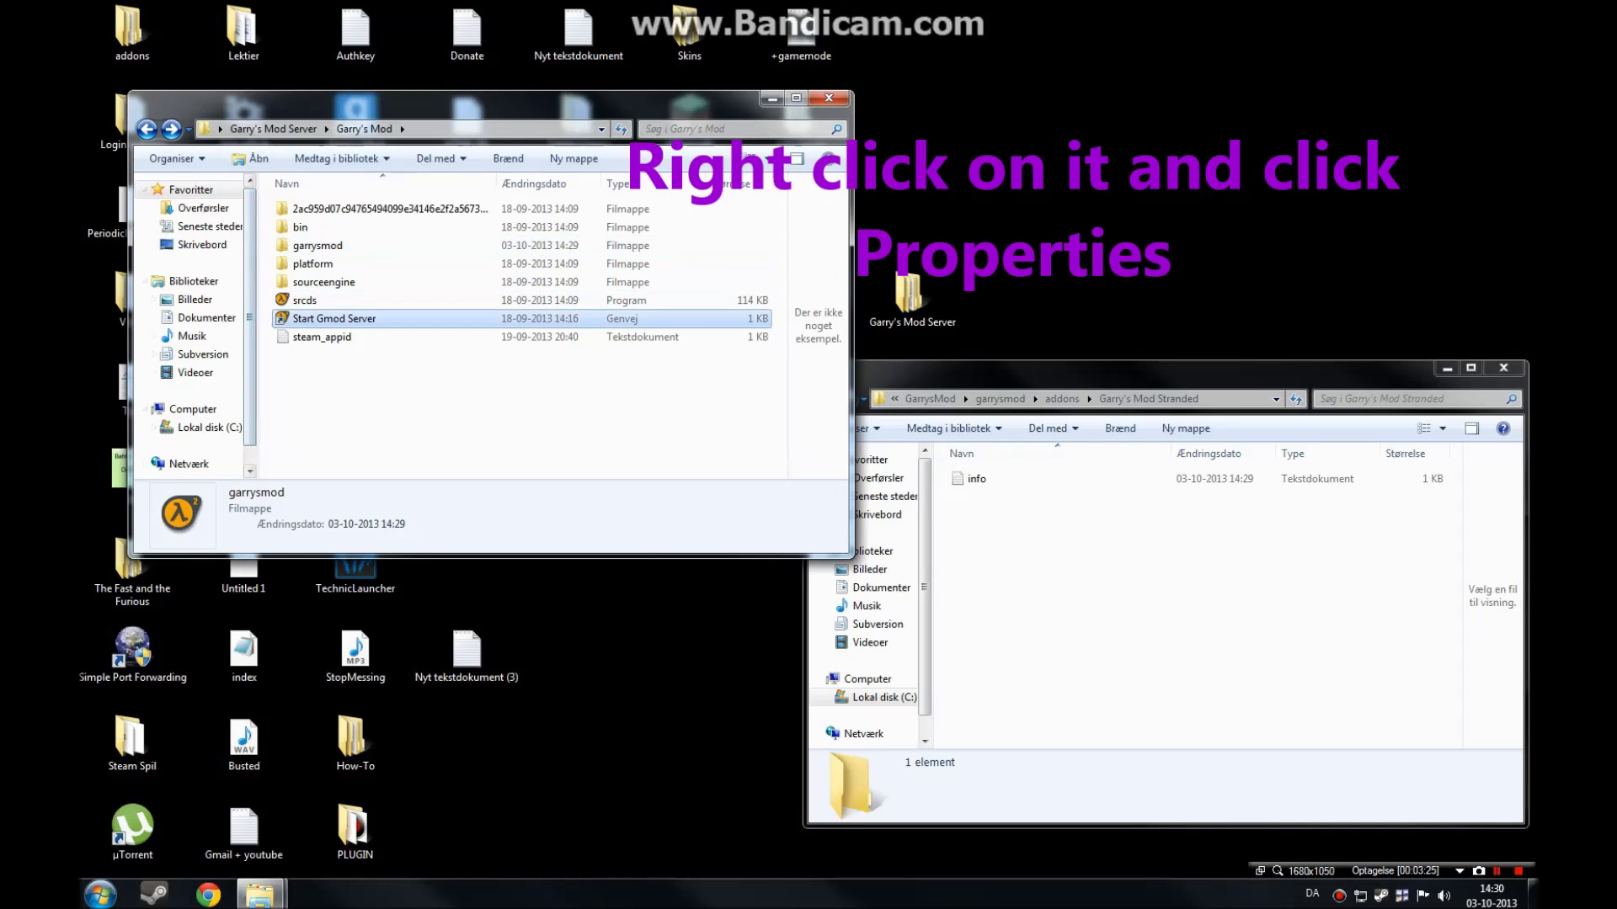
right_click(315, 319)
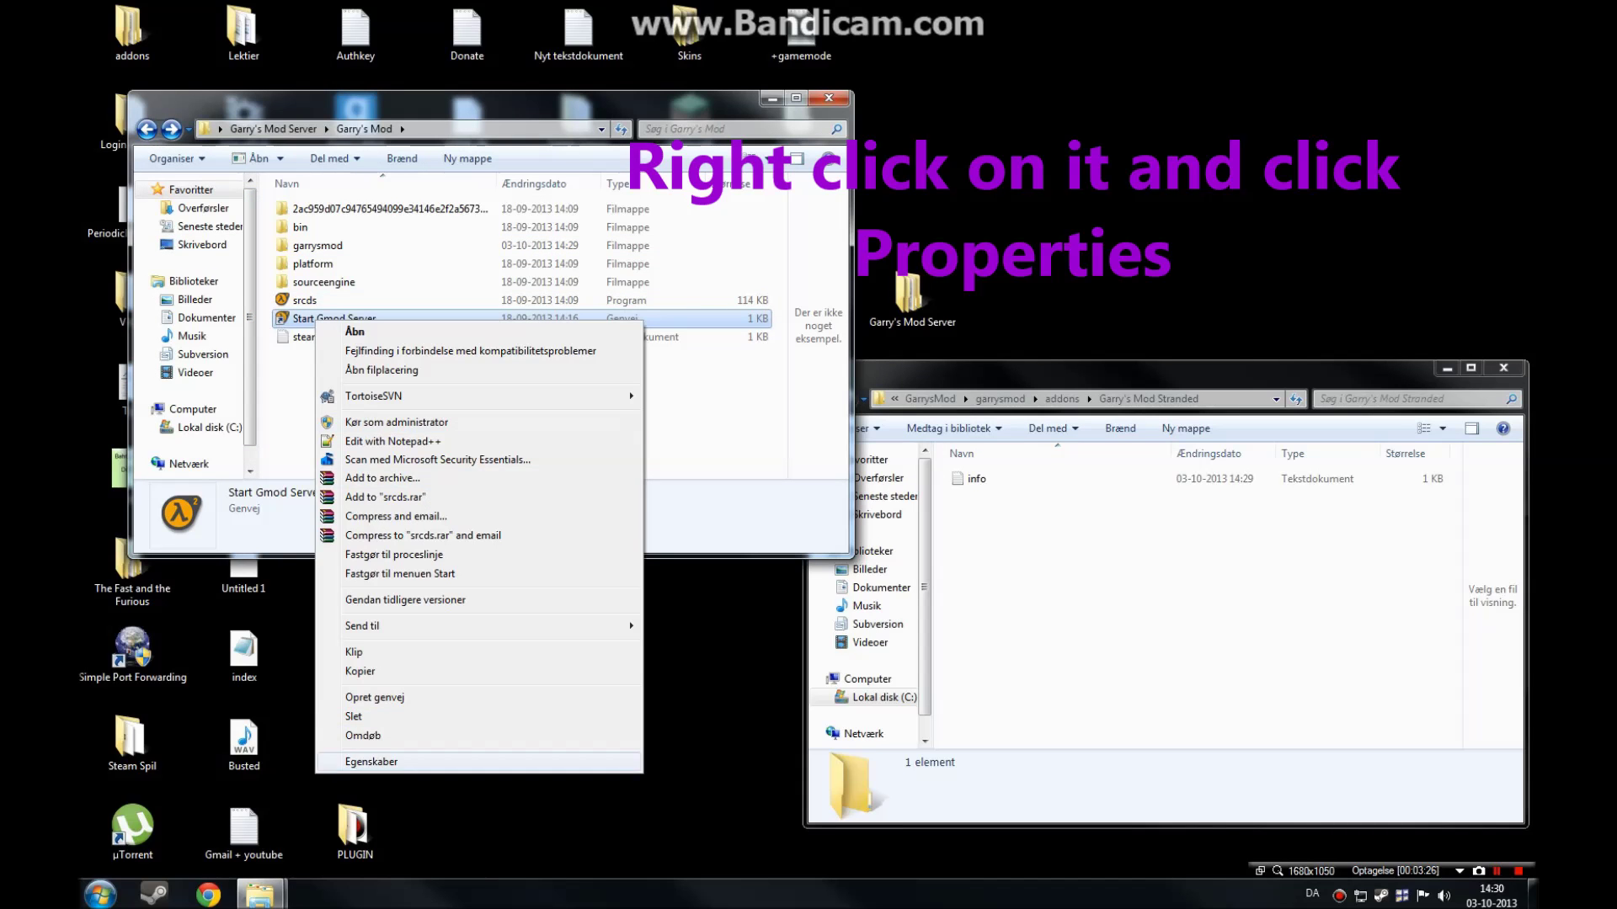
left_click(371, 762)
Append +gamemode gmstranded to the end of the Start Gmod Server shortcut's target.
left_click_drag(472, 349, 984, 245)
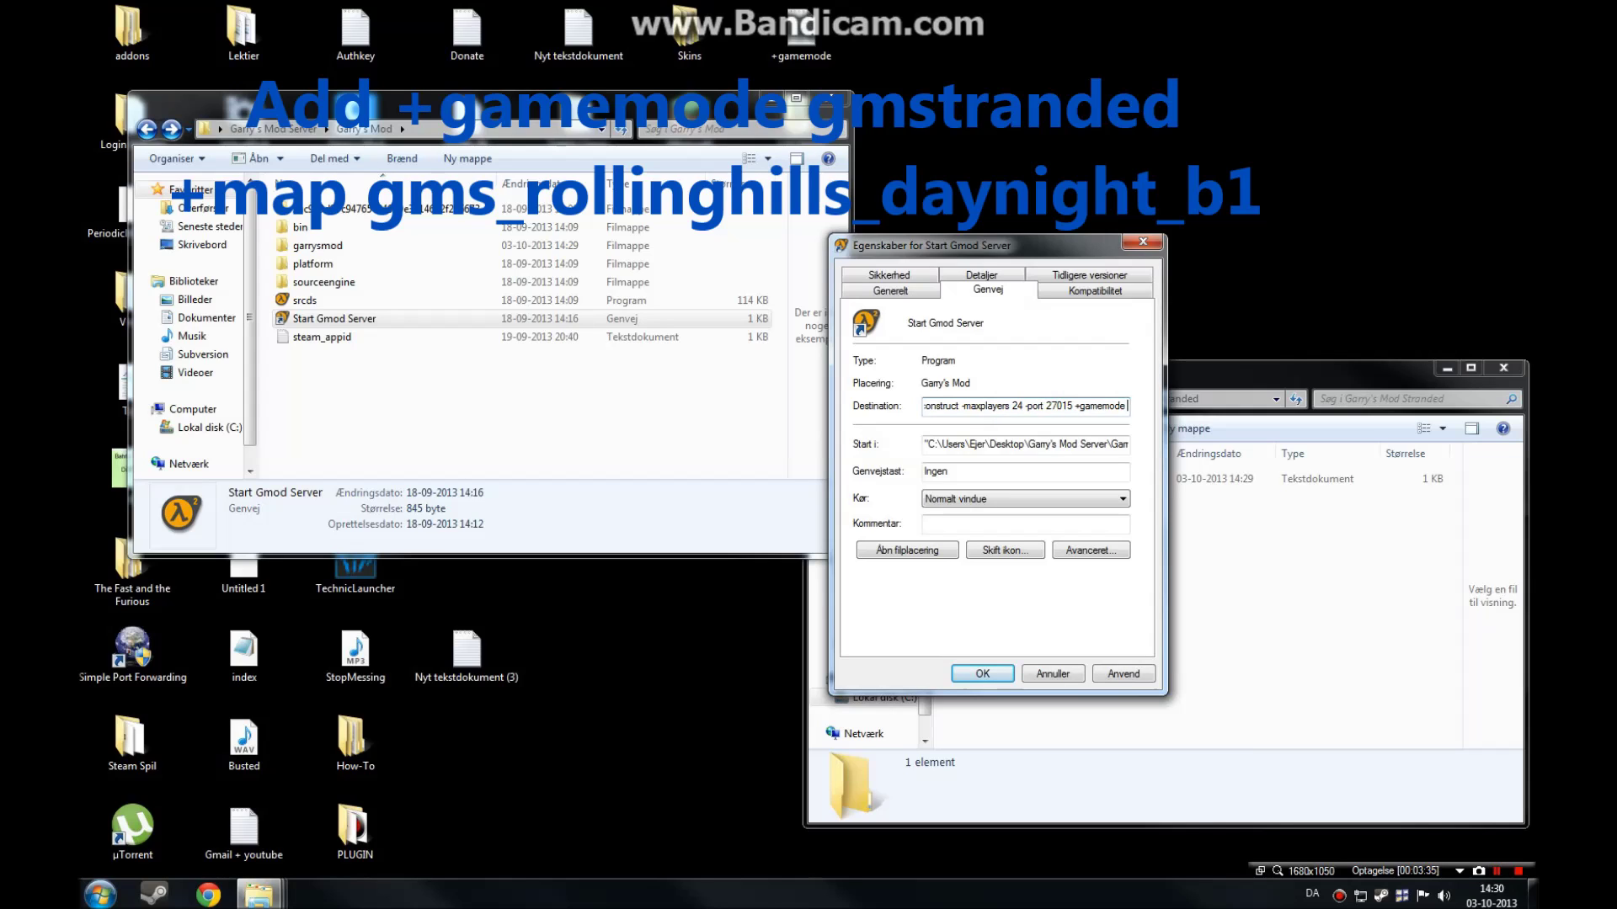
left_click_drag(1069, 245, 1135, 177)
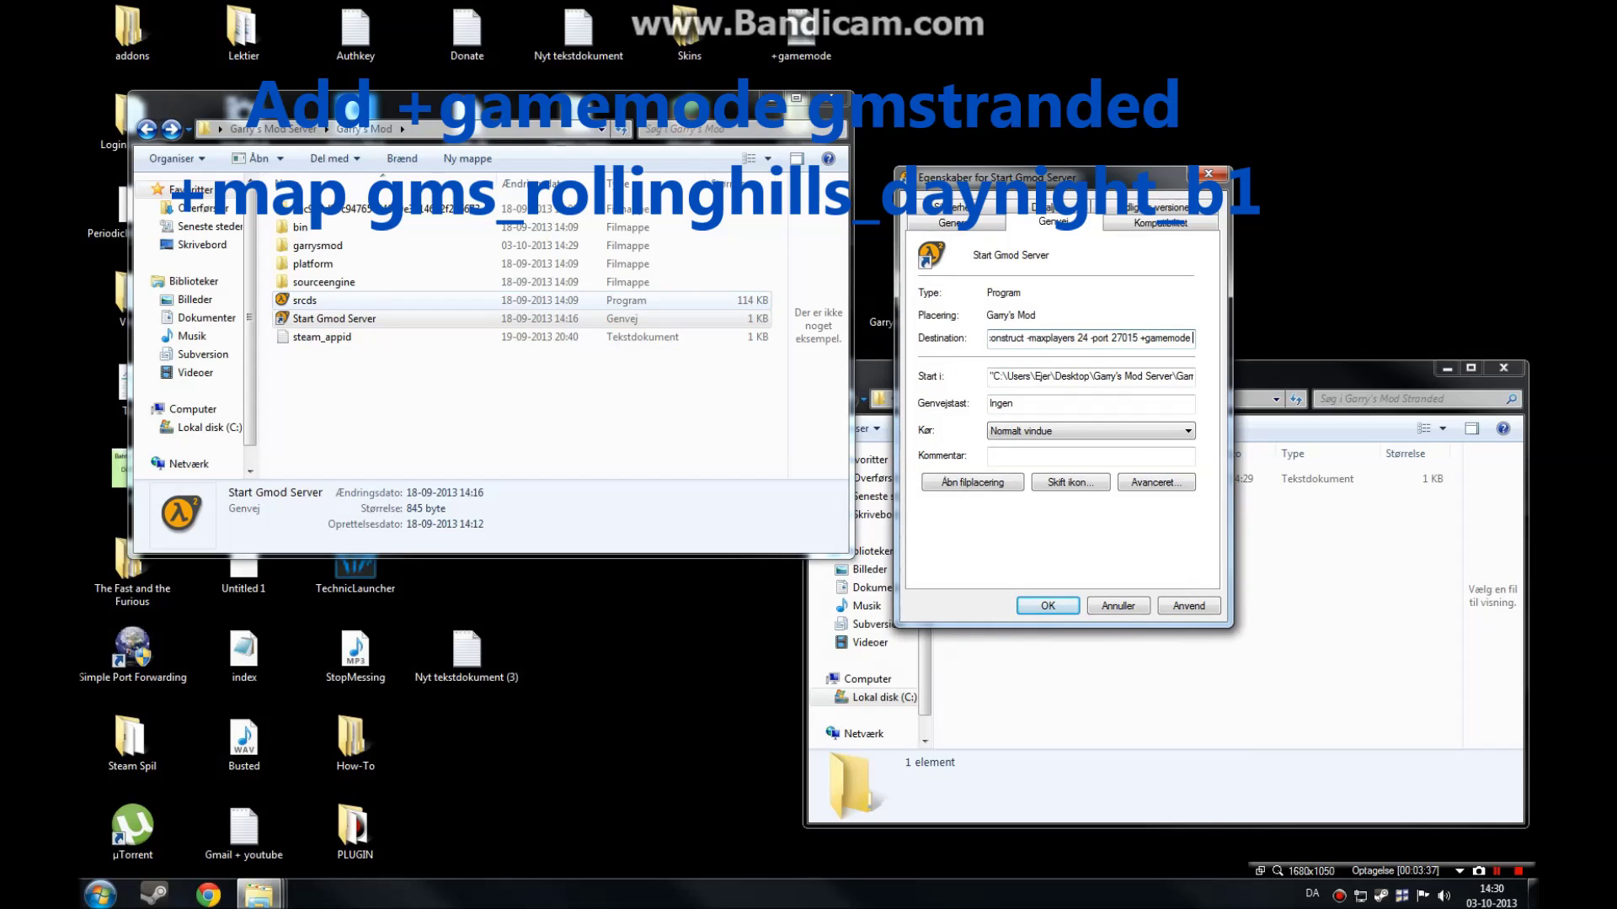
type("anded")
Open garrysmod\gamemodes on the server to check the exact name of the Stranded gamemode folder.
left_click(312, 264)
double_click(317, 245)
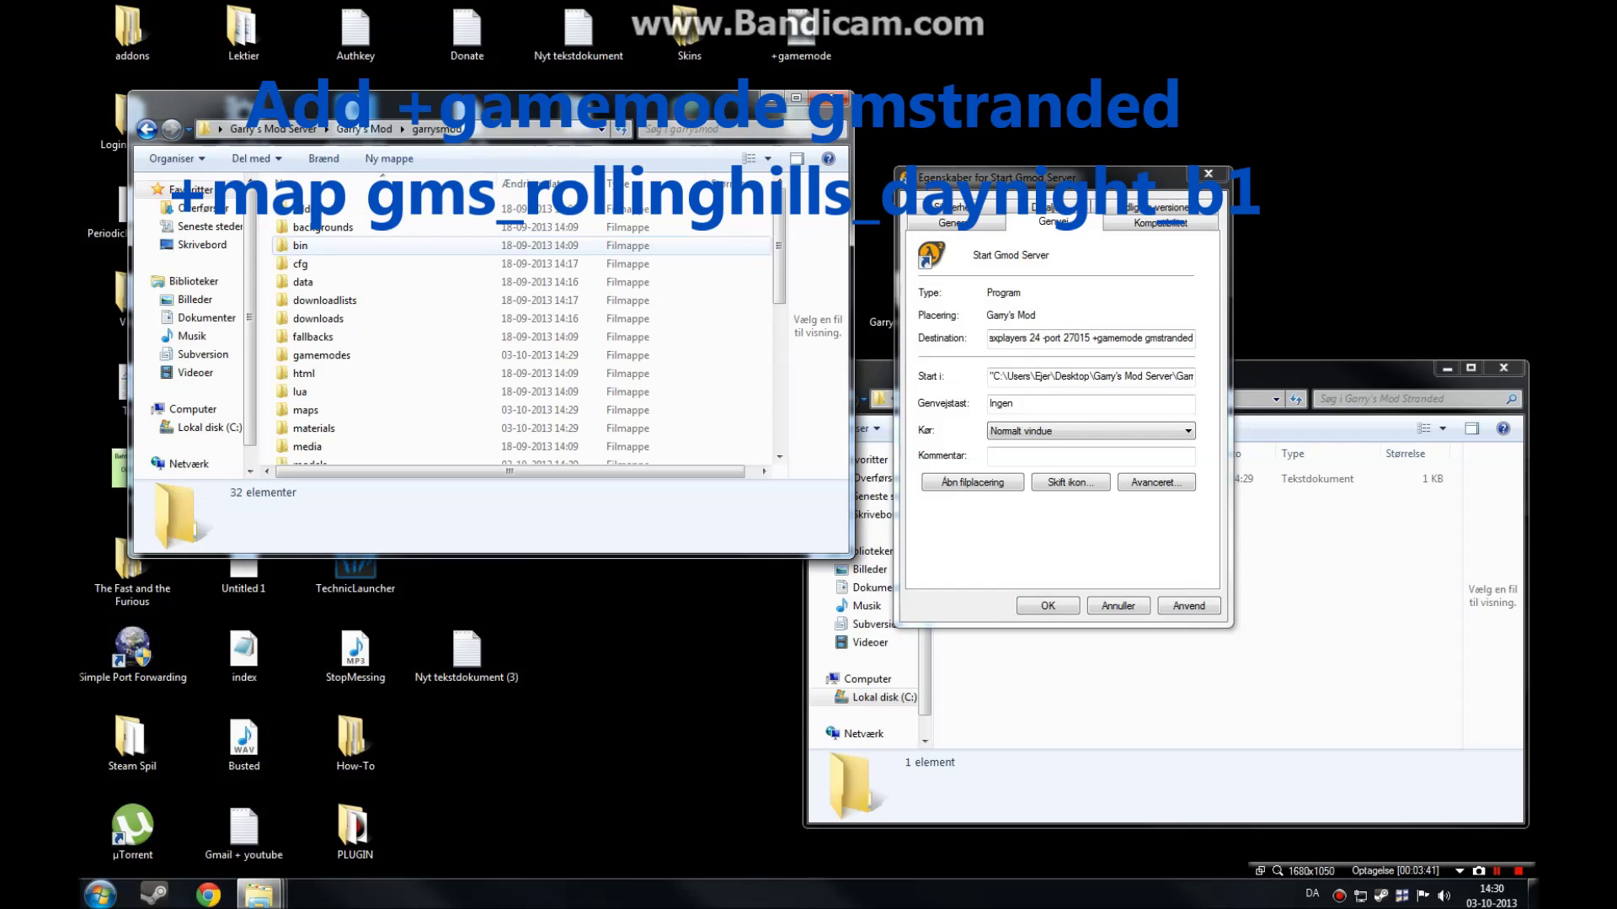
left_click(317, 263)
scroll(521, 318, "down", 5)
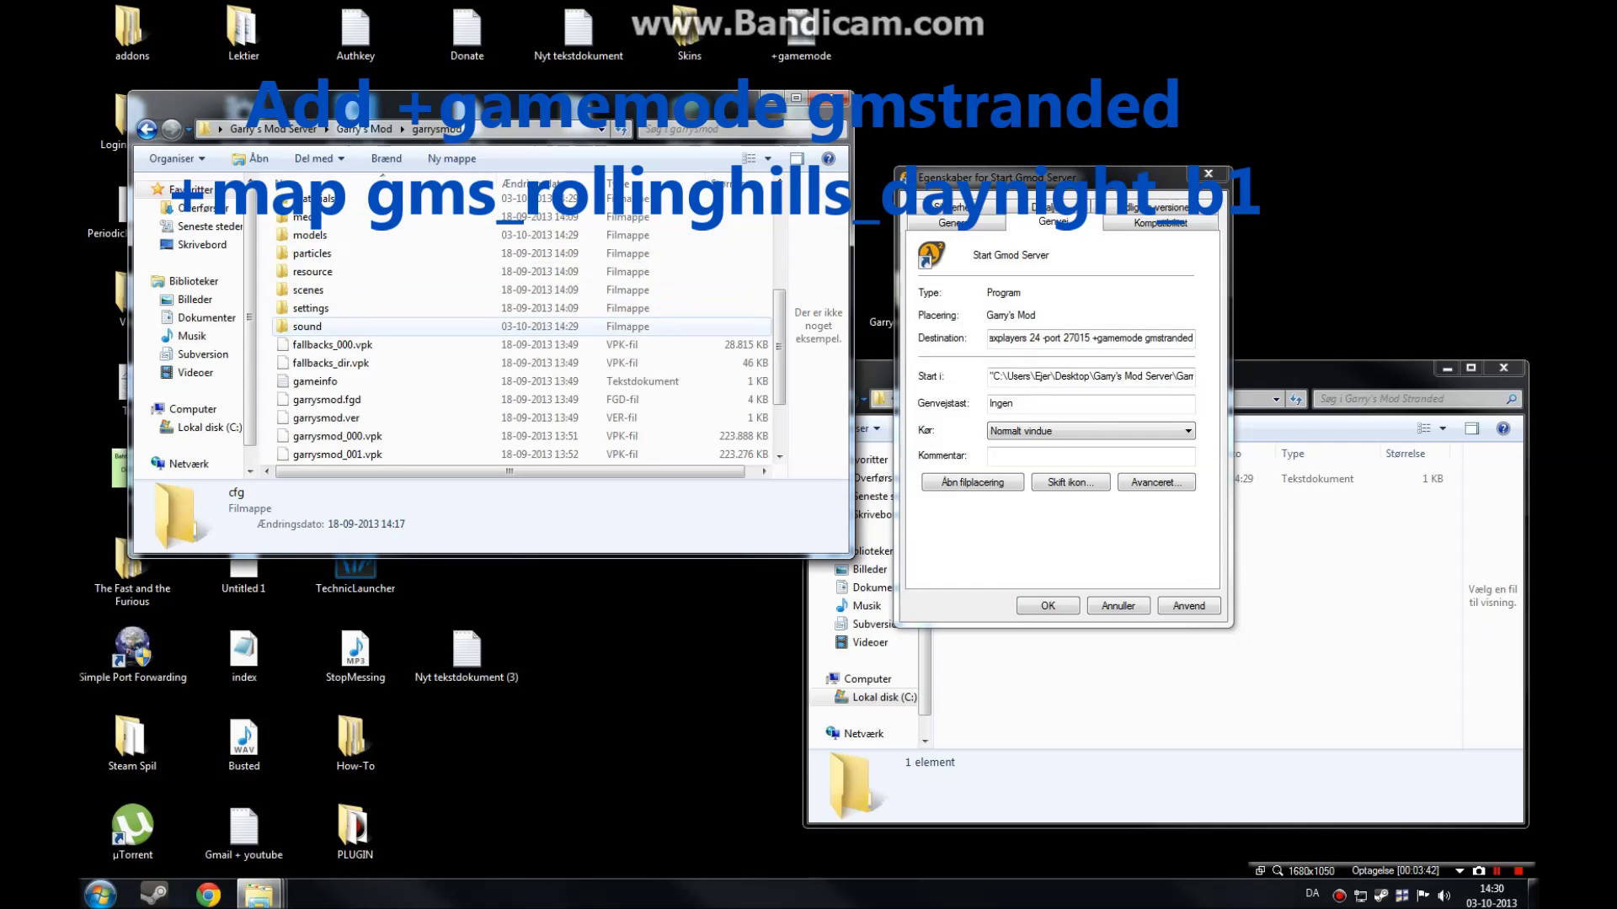
scroll(522, 319, "up", 5)
left_click(321, 354)
double_click(321, 355)
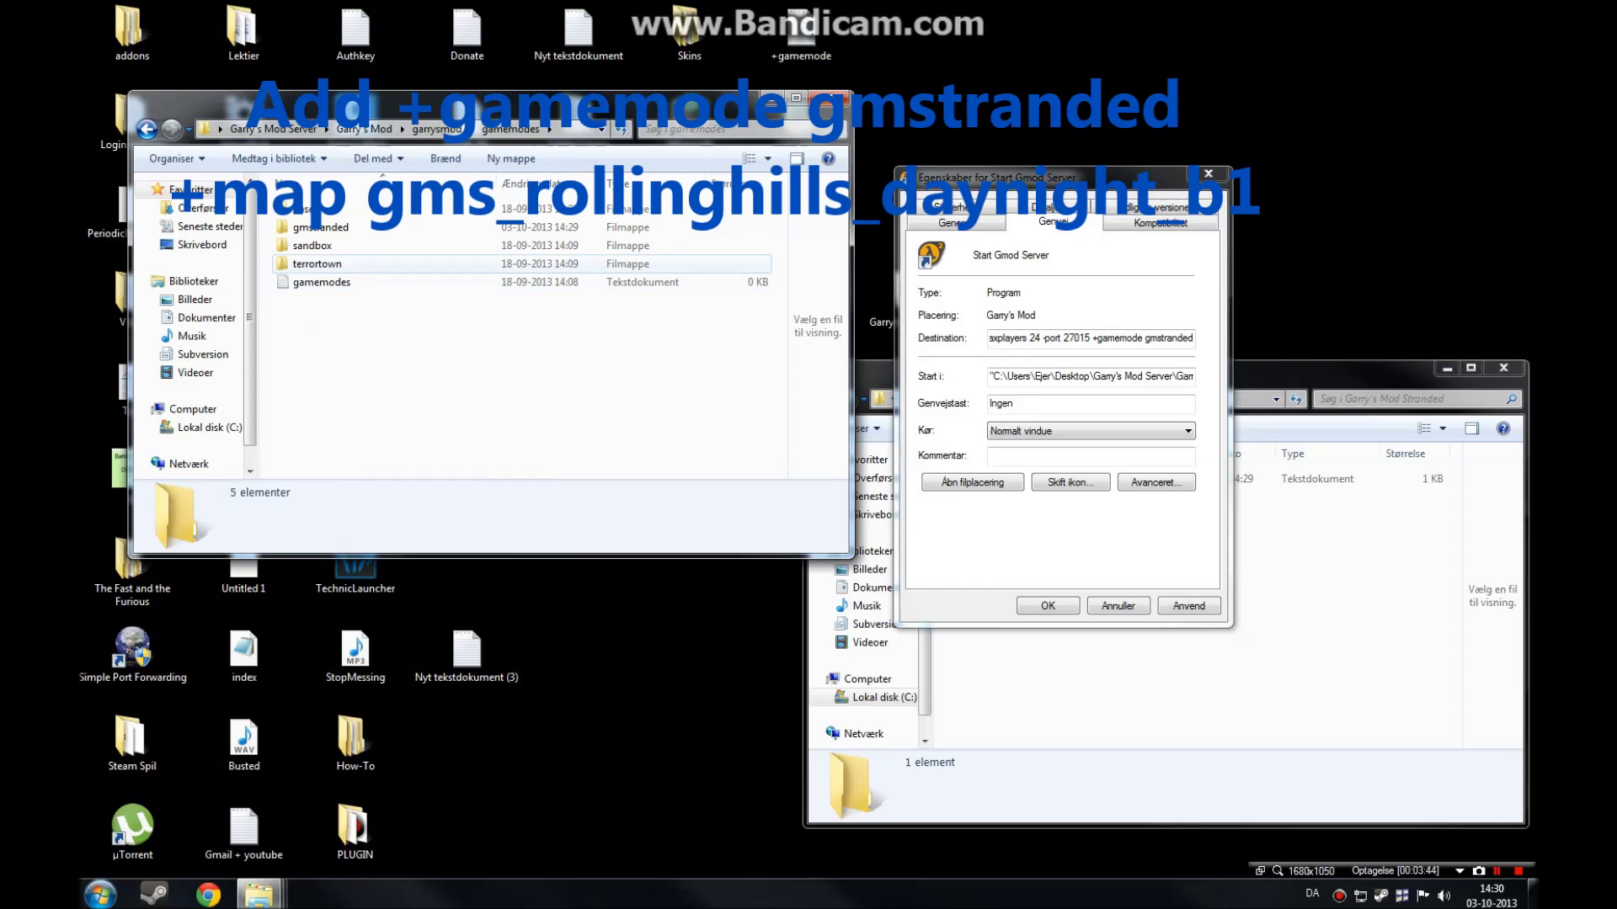
Delete the map name gm_construct after +map in the Start Gmod Server shortcut's target.
double_click(1169, 338)
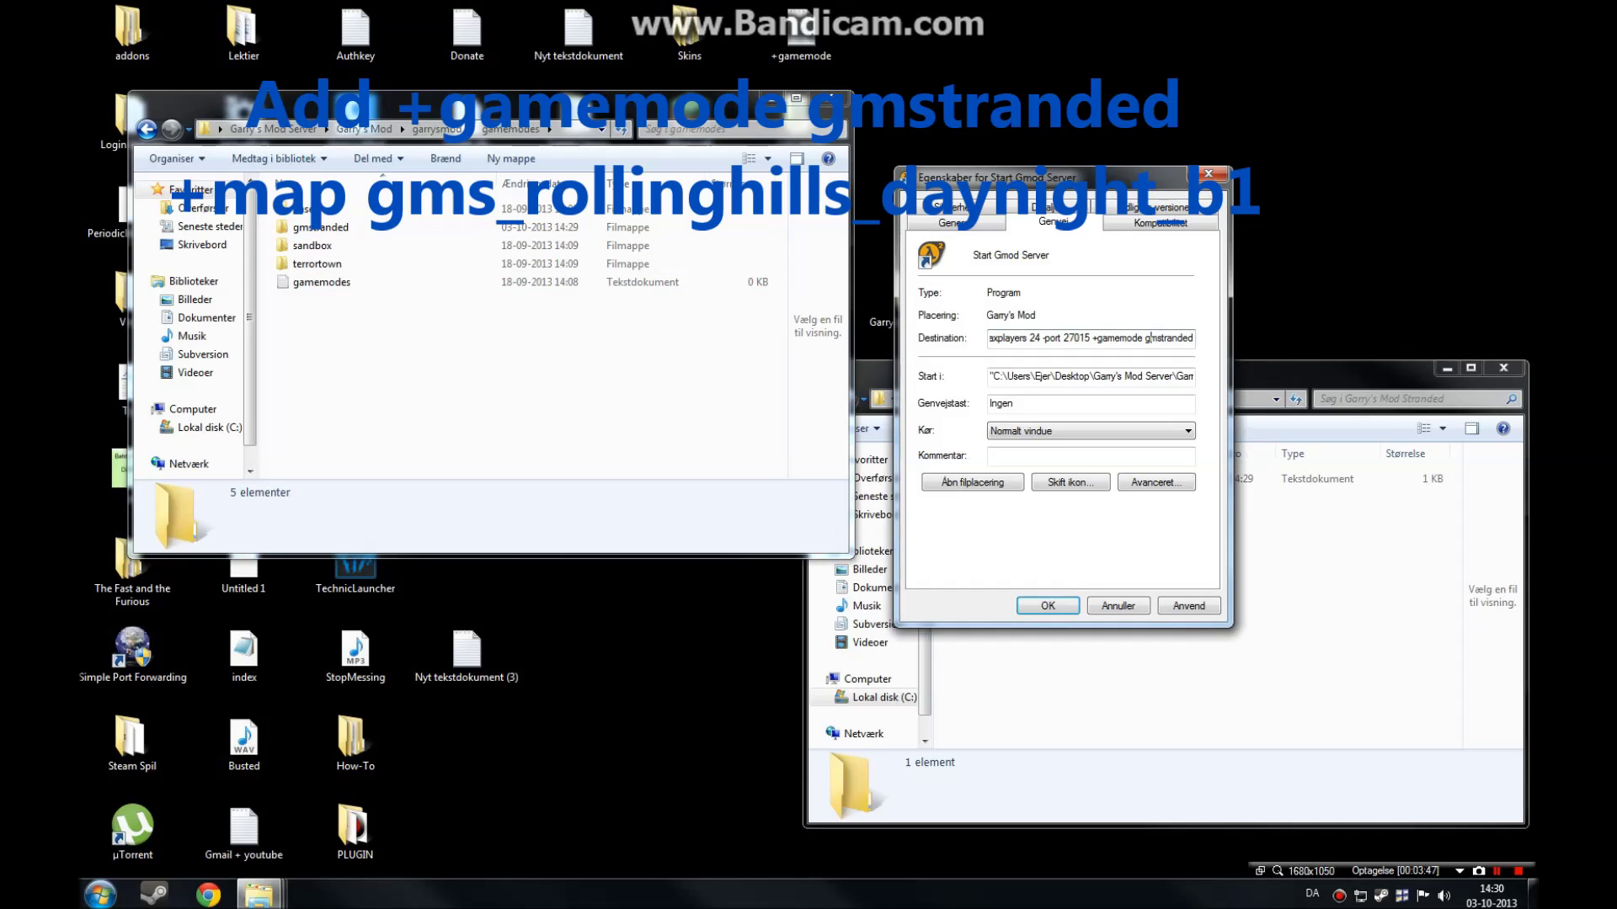
mouse_move(1192, 338)
left_mouse_down()
mouse_move(983, 337)
mouse_move(1195, 338)
left_mouse_up()
left_click(1116, 337)
key("Left")
key("Left")
key("Left")
key("Left")
key("Left")
key("Left")
key("Left")
key("Left")
key("Left")
key("Left")
key("Left")
key("Left")
key("Left")
key("Left")
key("Left")
key("Left")
key("Left")
key("Left")
key("Left")
key("Left")
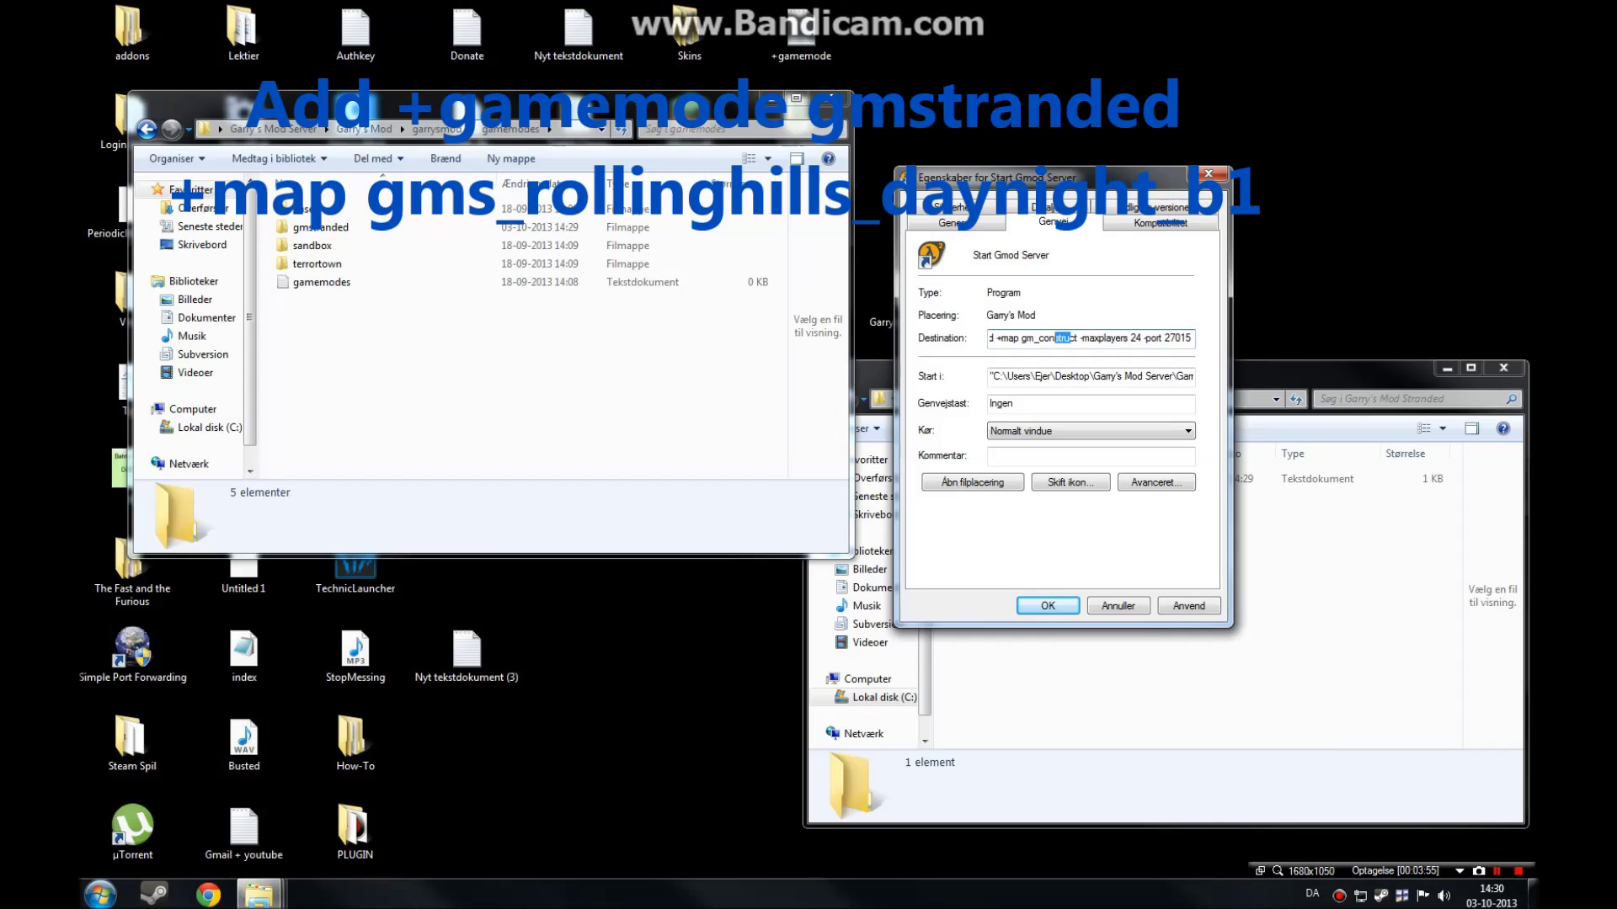
left_click_drag(1065, 337, 1021, 338)
key("BackSpace")
Open the server's garrysmod\maps folder to look up the Stranded map's file name.
left_click(436, 129)
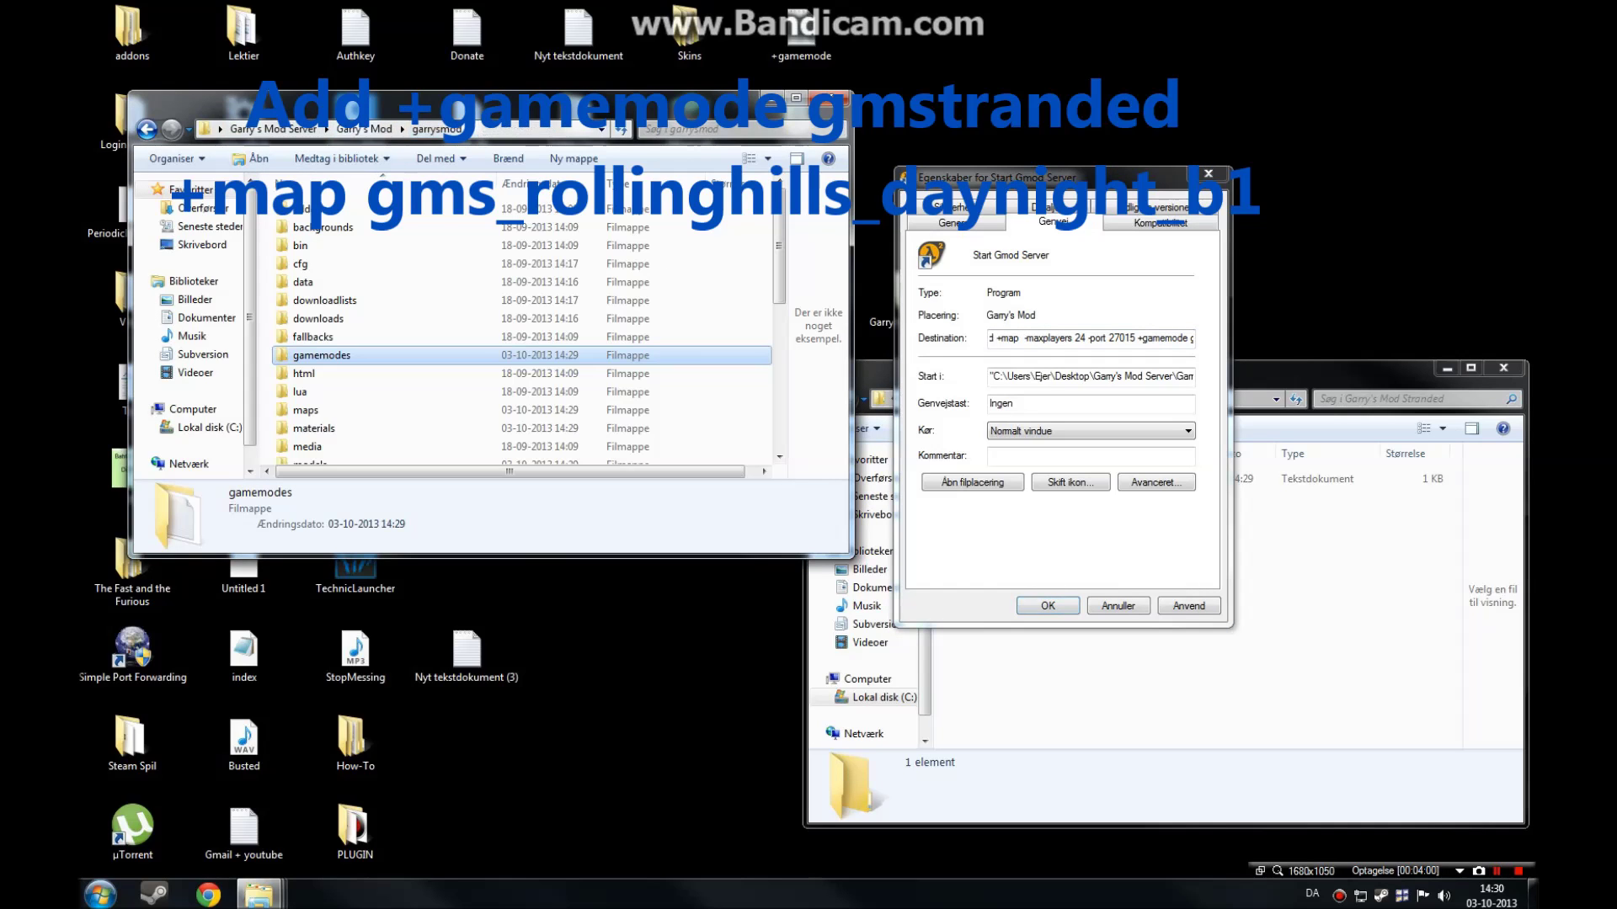
double_click(320, 410)
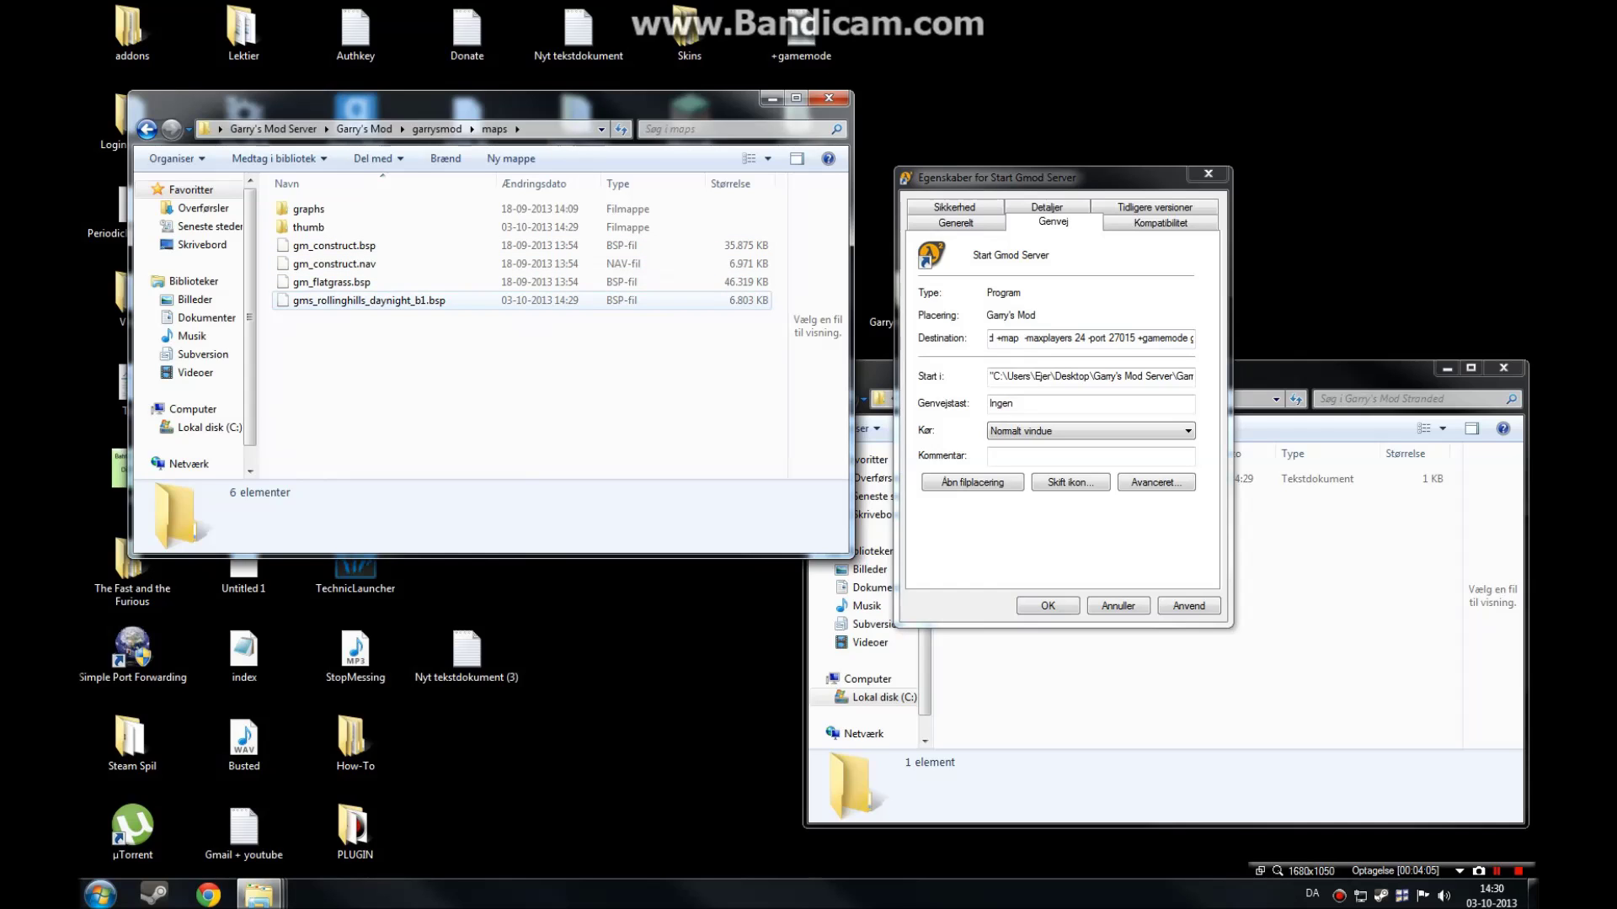
Copy the map file name gms_rollinghills_daynight_b1, insert it after +map in the Start Gmod Server shortcut's target, and save the shortcut.
right_click(387, 301)
left_click(434, 644)
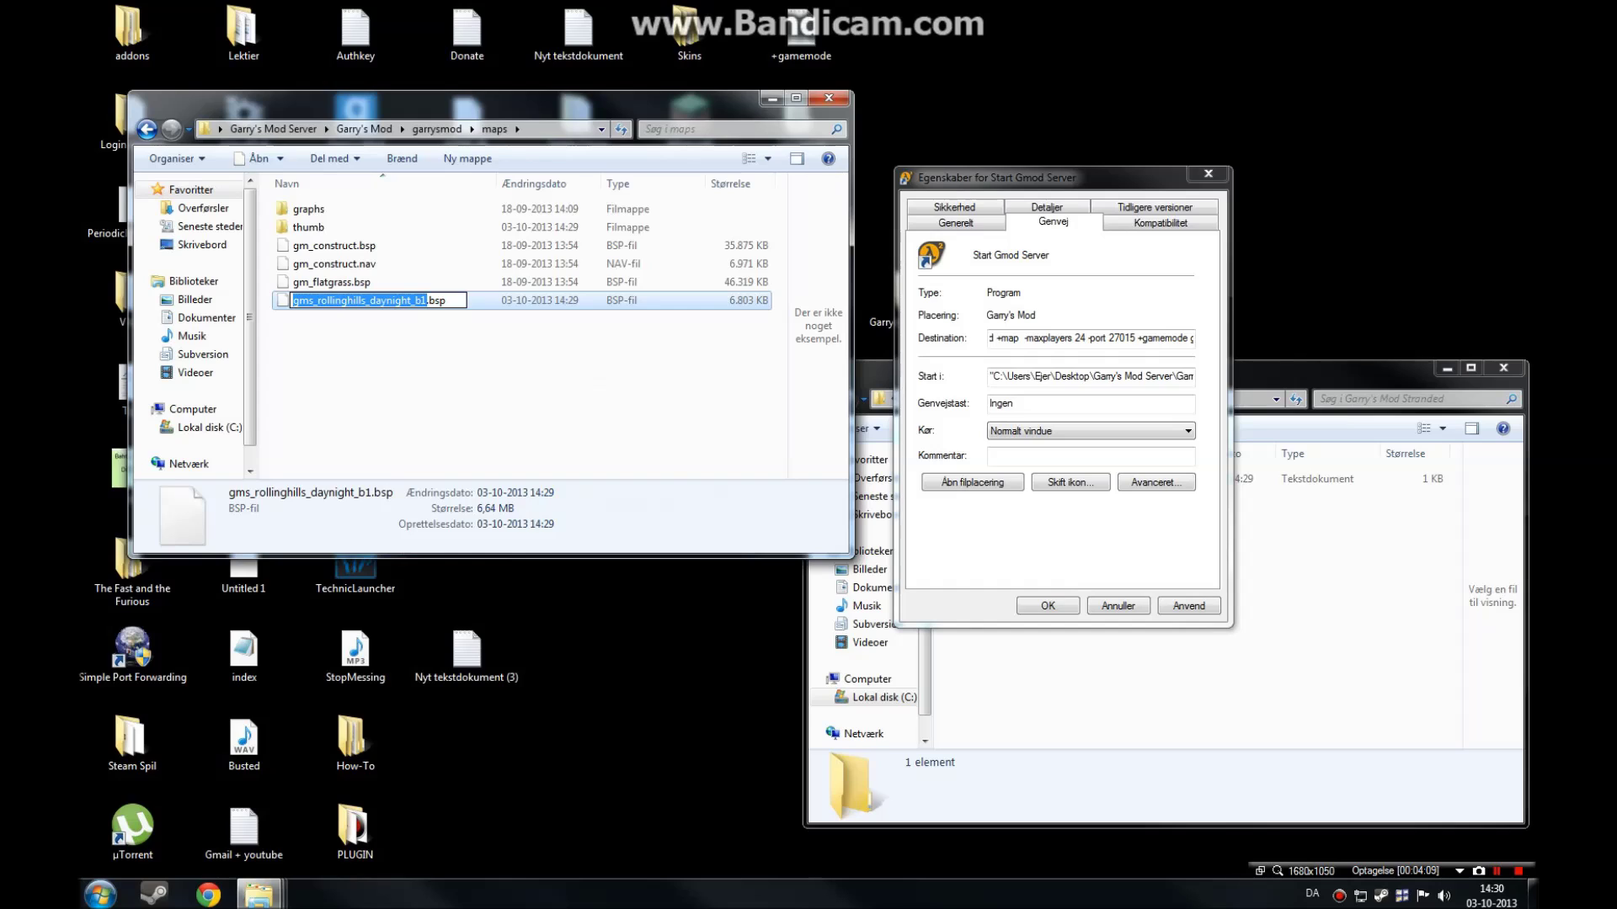
key("ctrl+c")
key("alt+Tab")
key("ctrl+v")
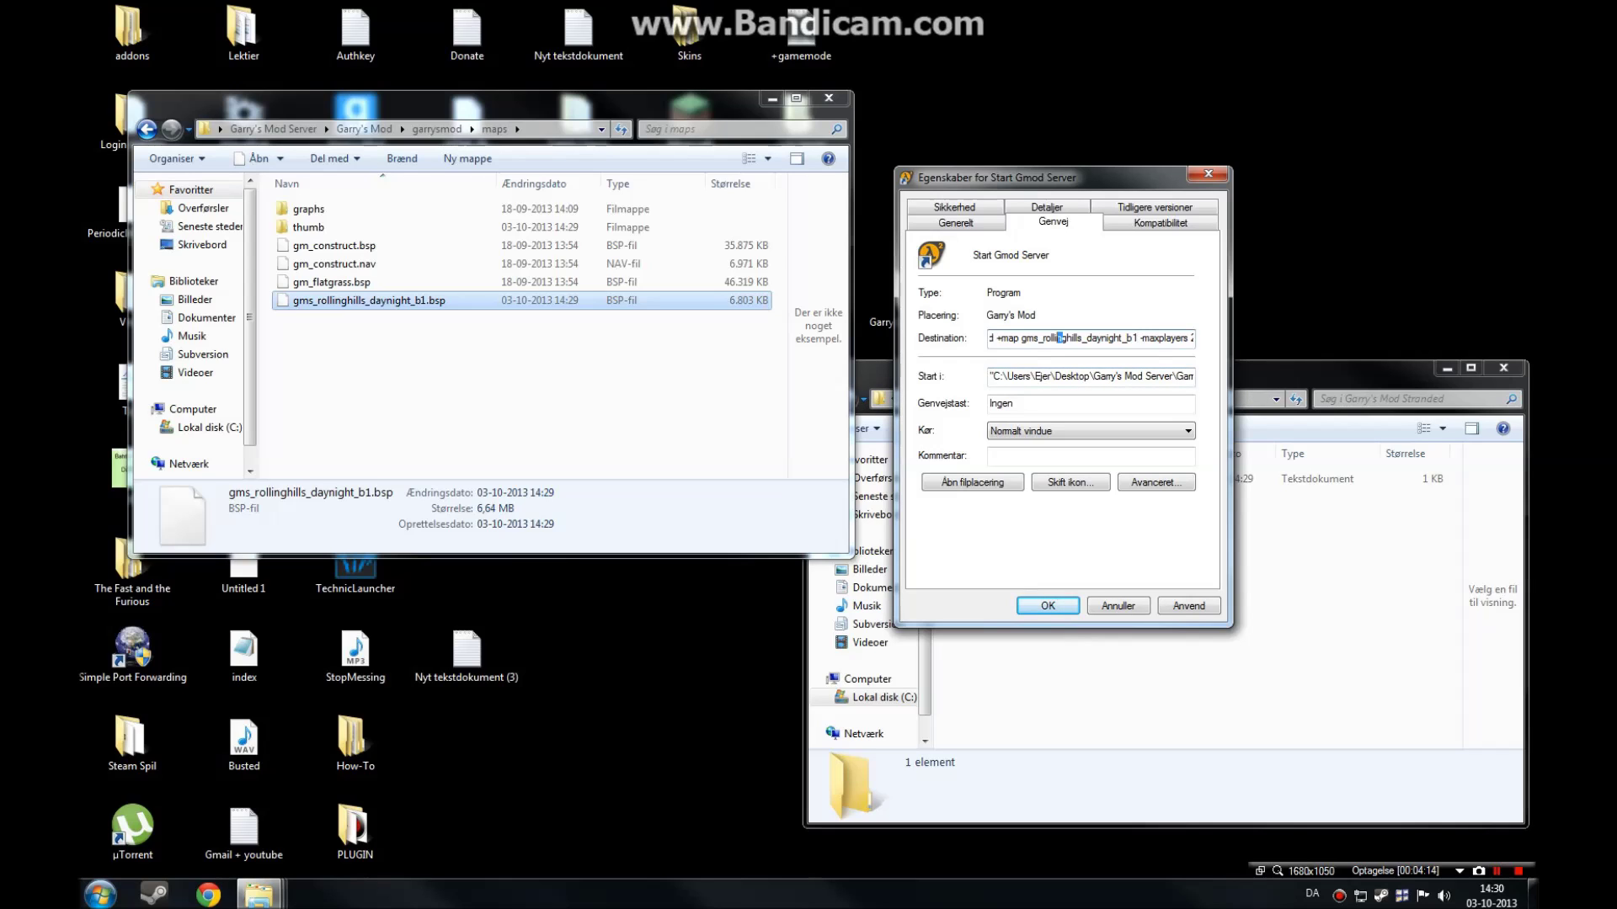
left_click(1079, 338)
left_click(1047, 606)
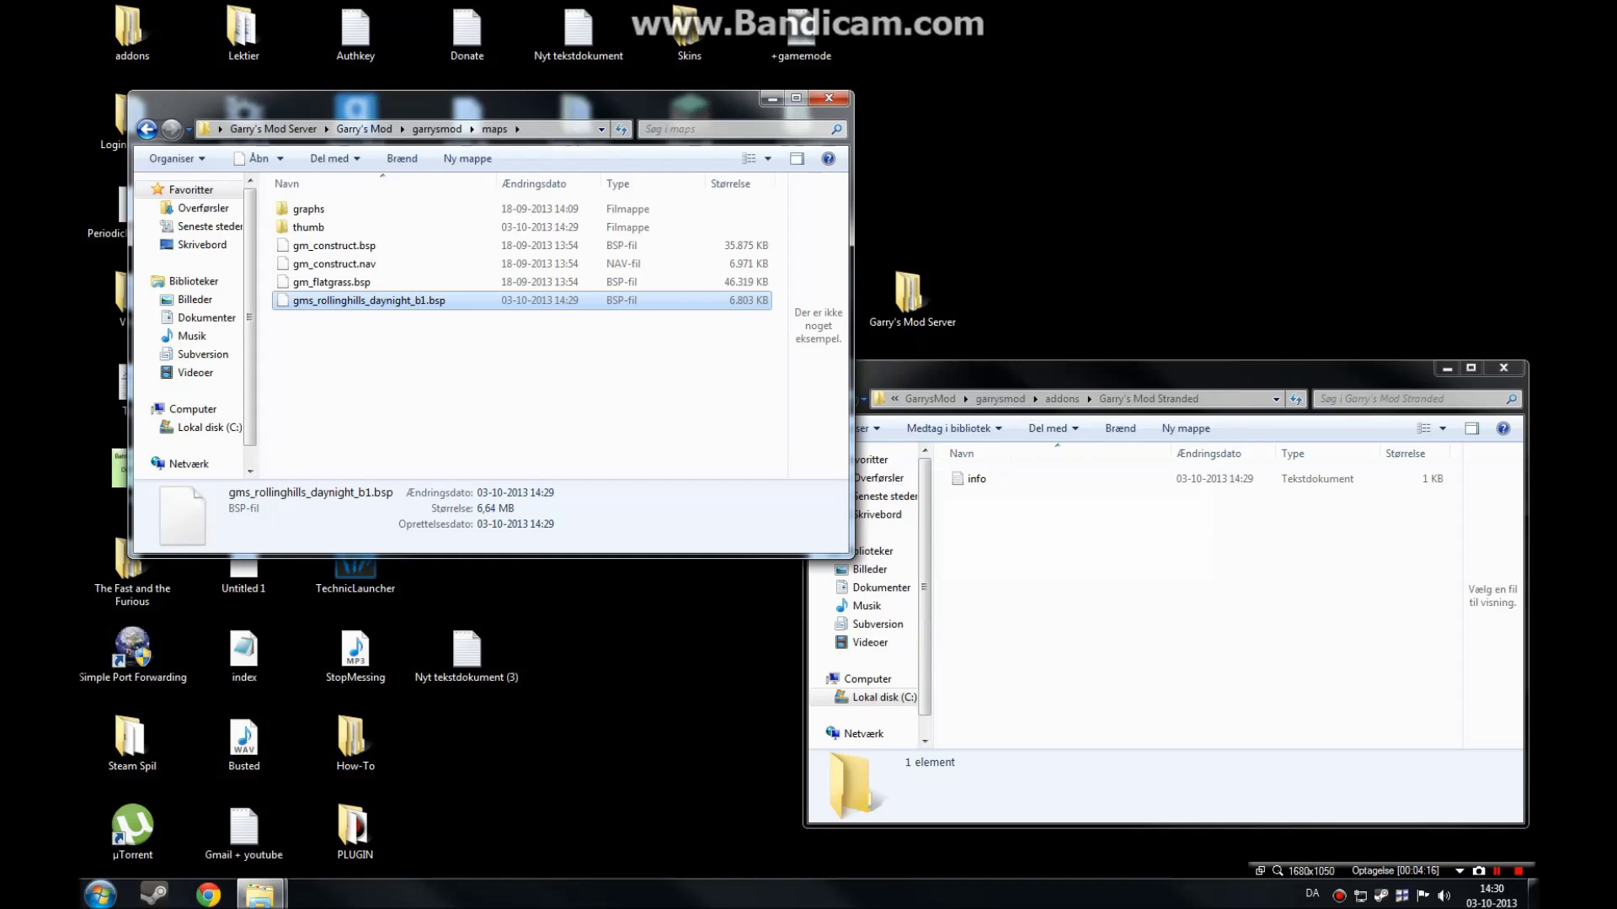
Close the Garry's Mod Stranded addon folder and start the server with the Start Gmod Server shortcut in the Garry's Mod folder.
left_click(1502, 368)
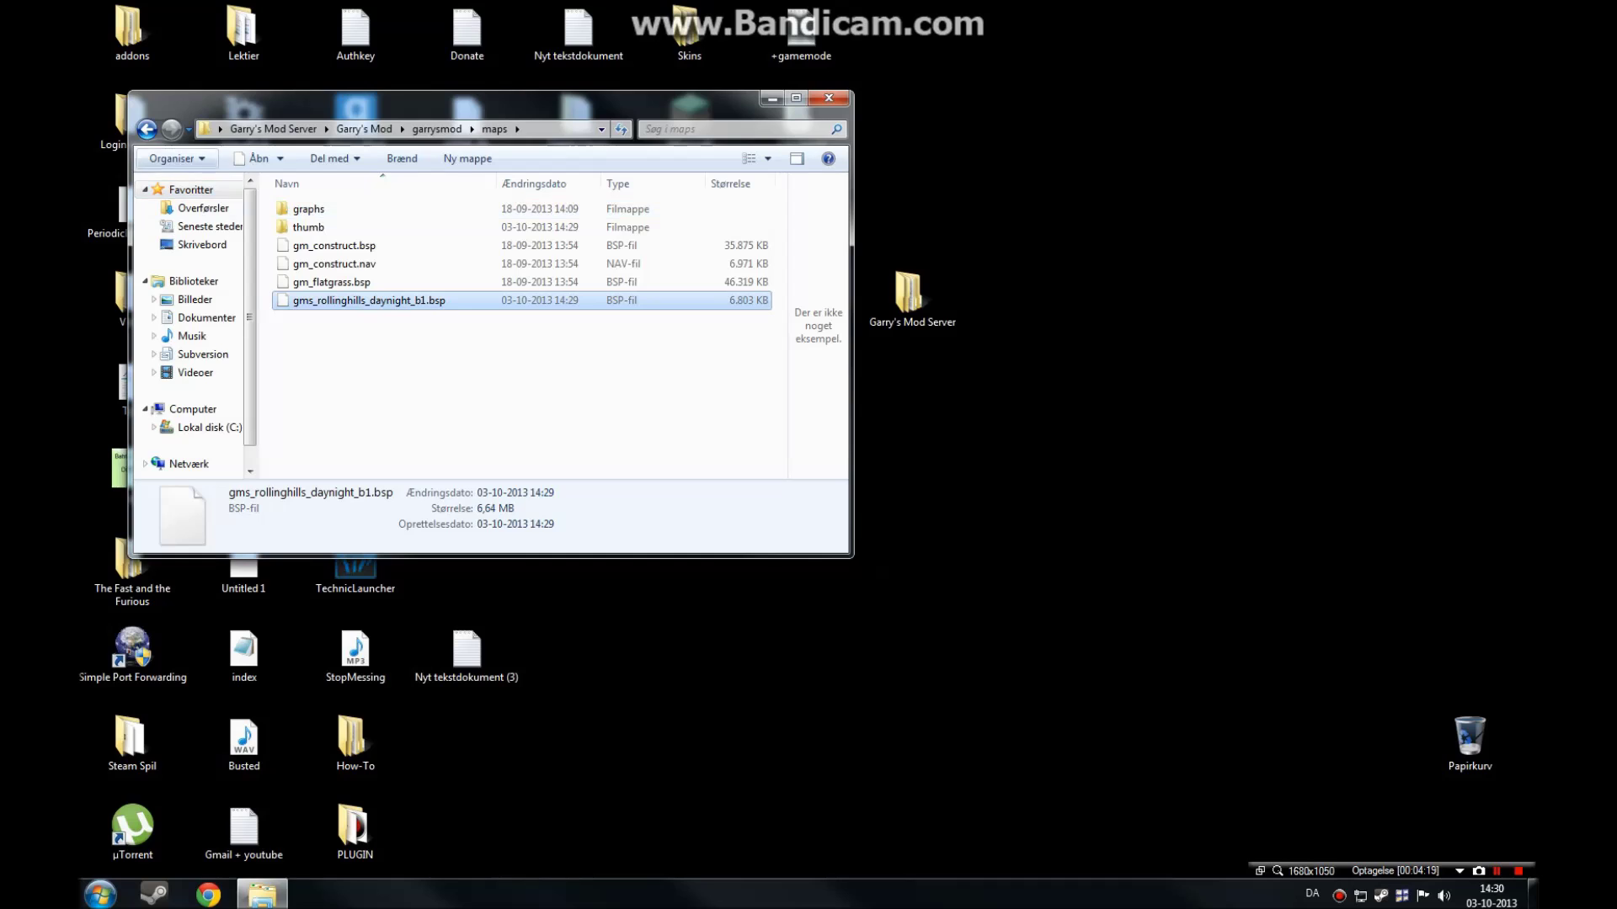
left_click(146, 129)
scroll(523, 328, "down", 5)
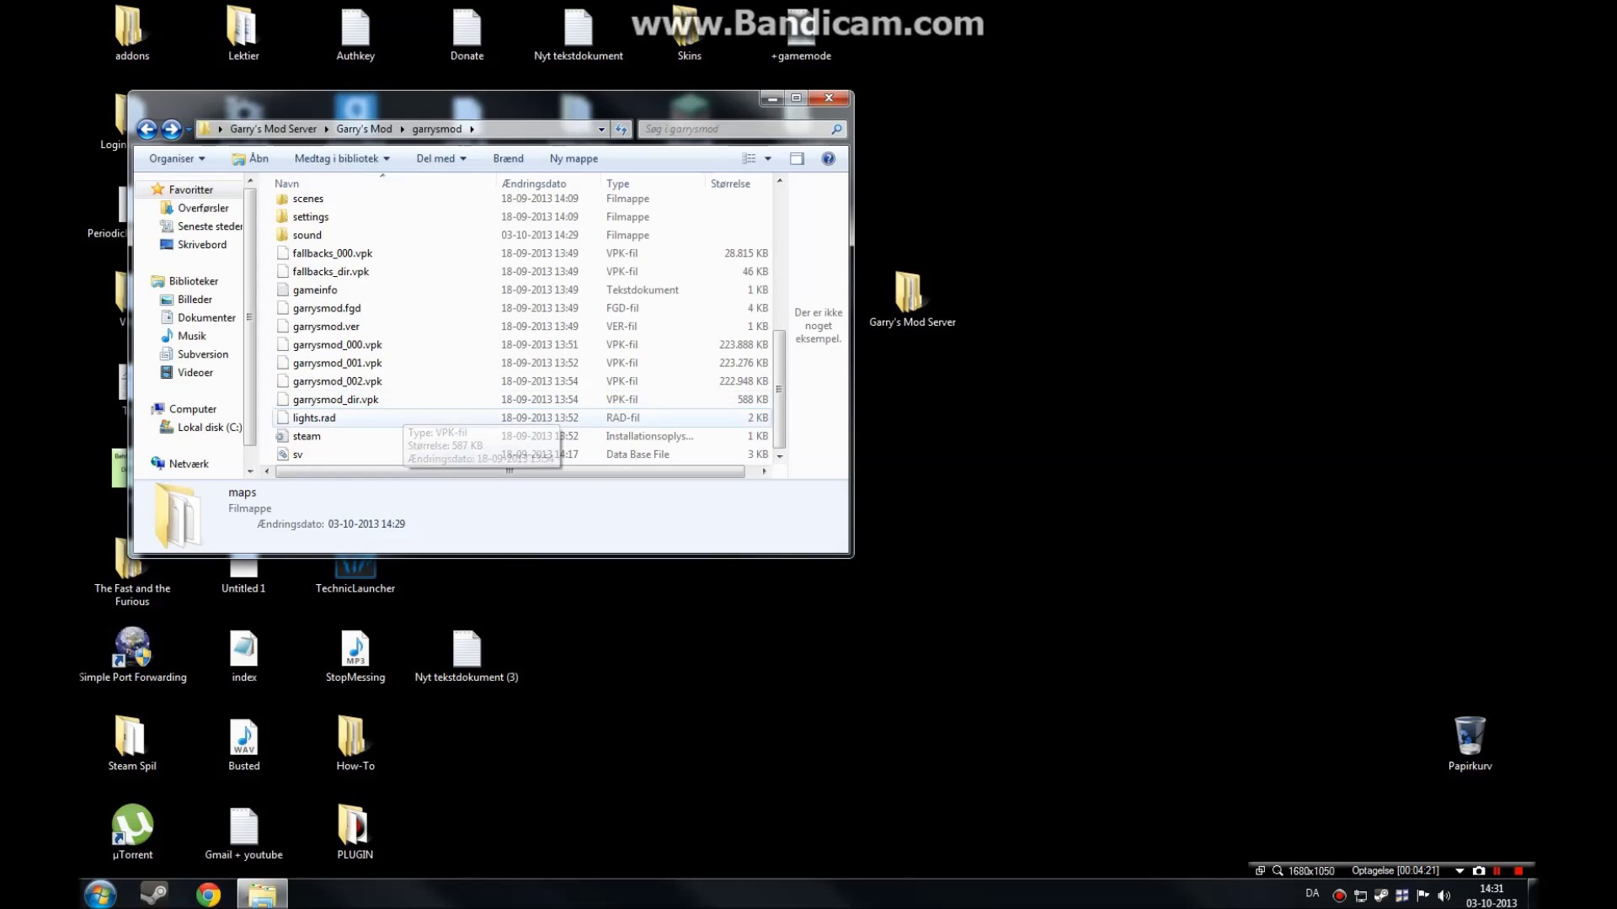
scroll(522, 329, "up", 5)
left_click(363, 128)
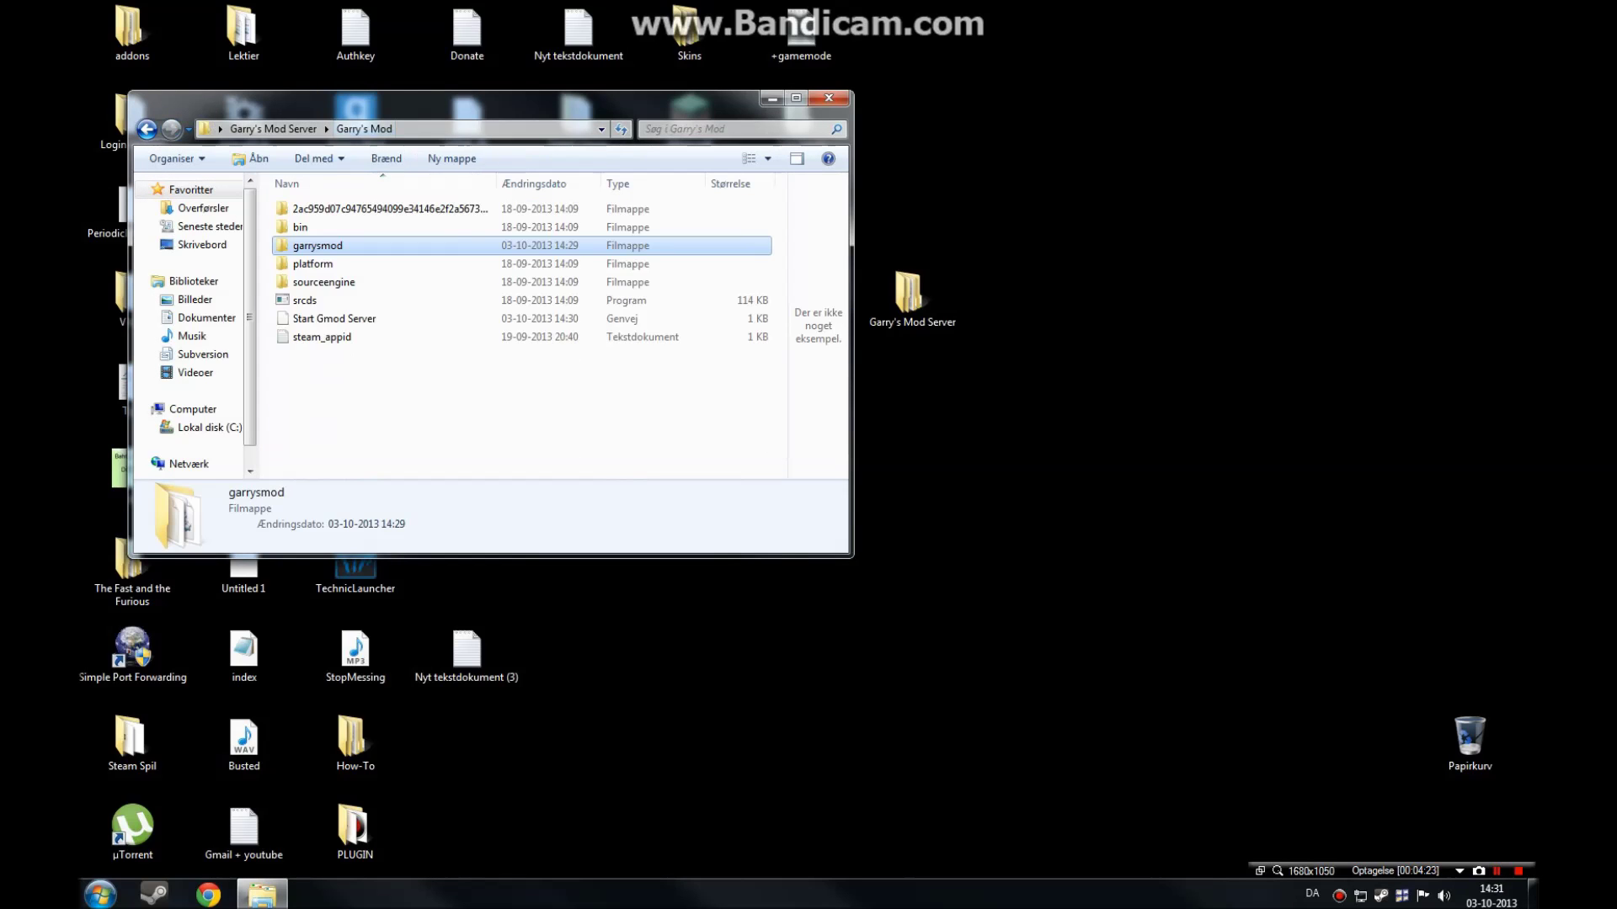
left_click(334, 318)
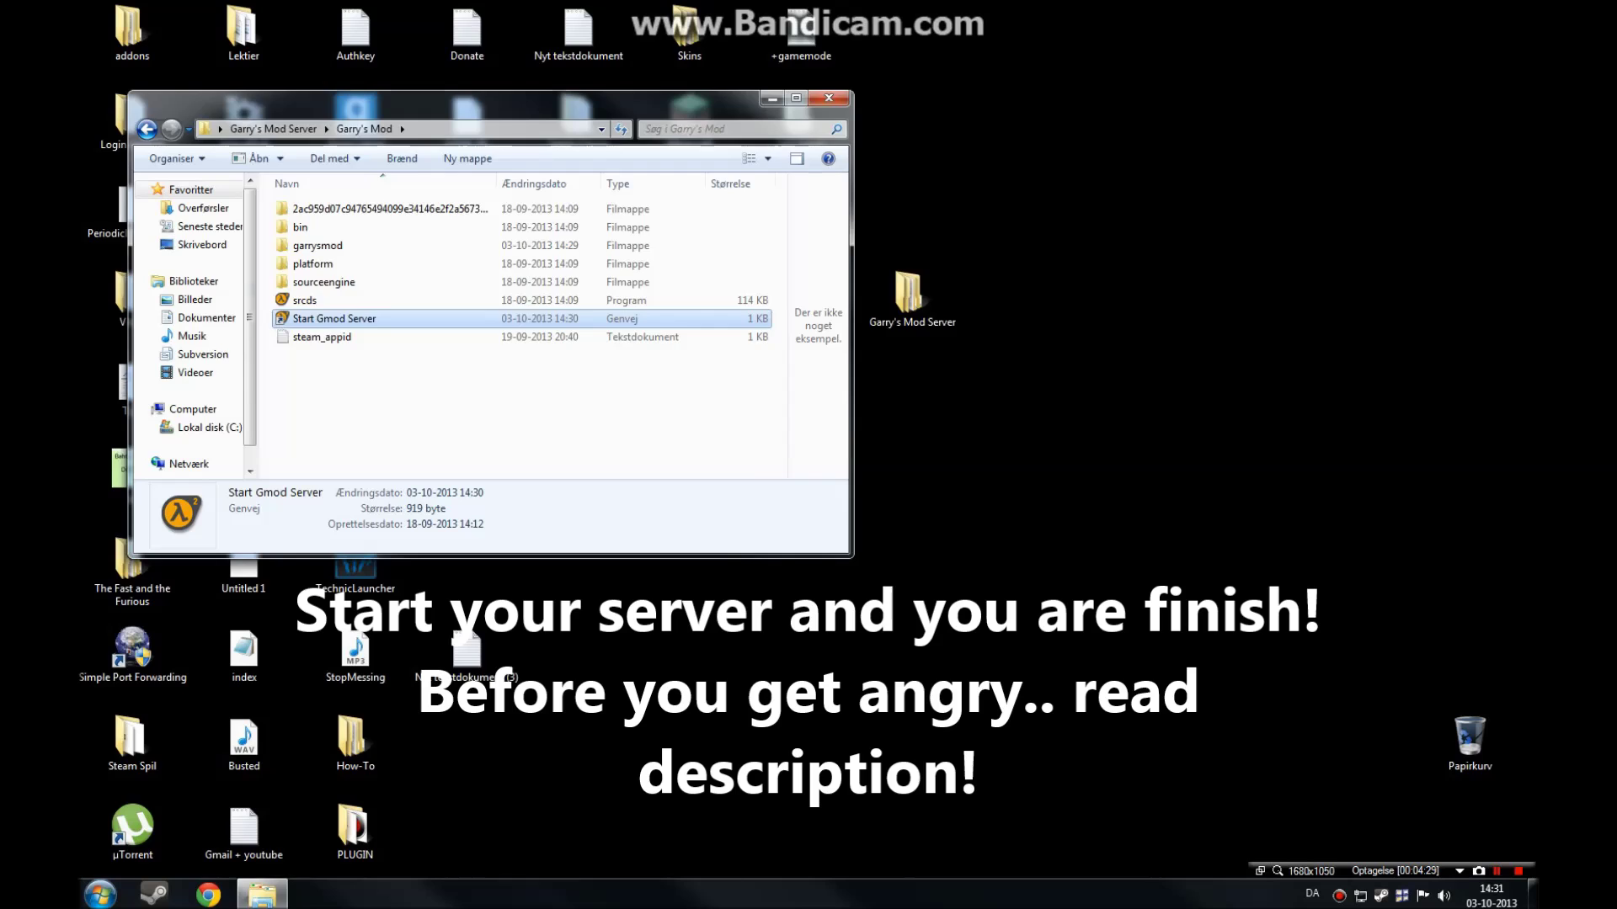
key("Return")
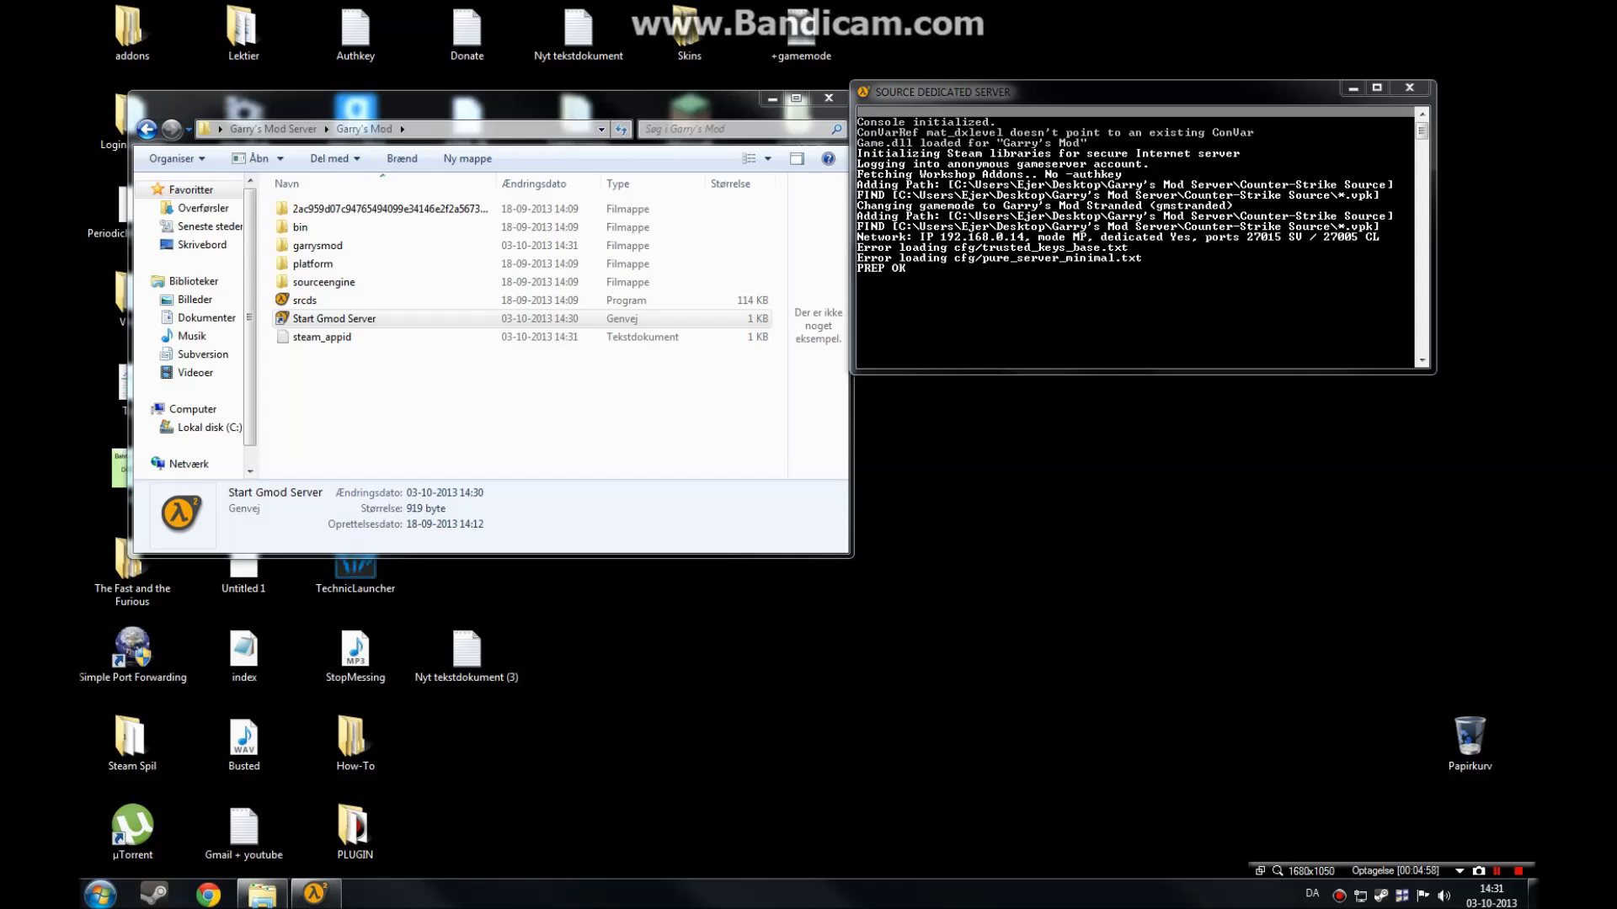
Mark the gamemode line in the server console to check which gamemode is loaded, and clear the marking.
left_click(863, 92)
key("Right")
key("Return")
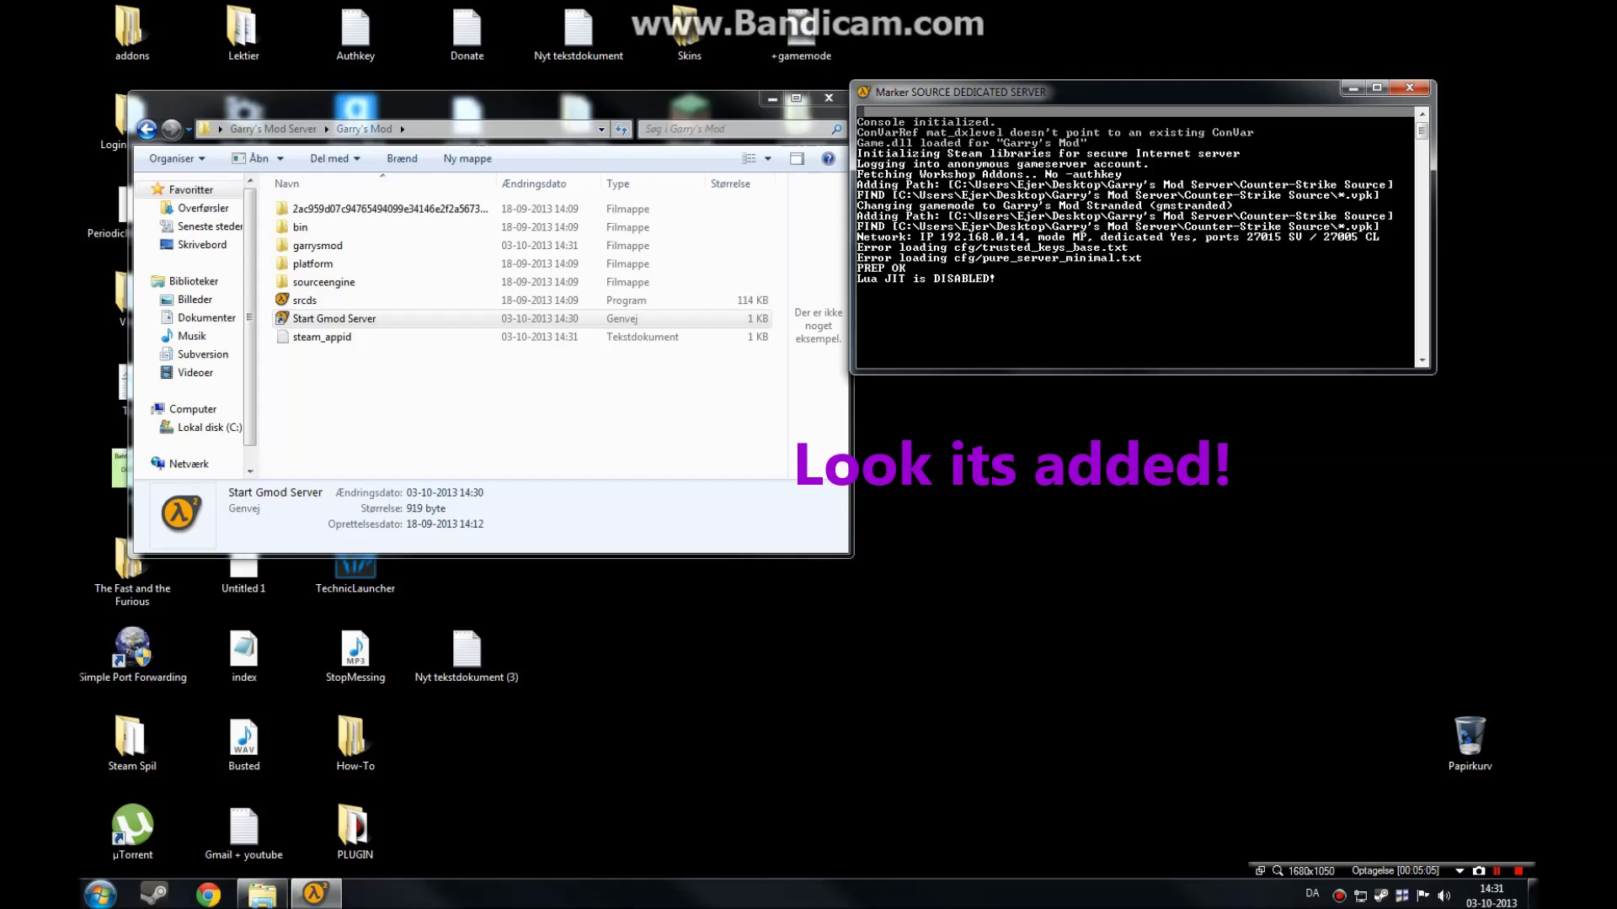
left_click_drag(858, 205, 1178, 206)
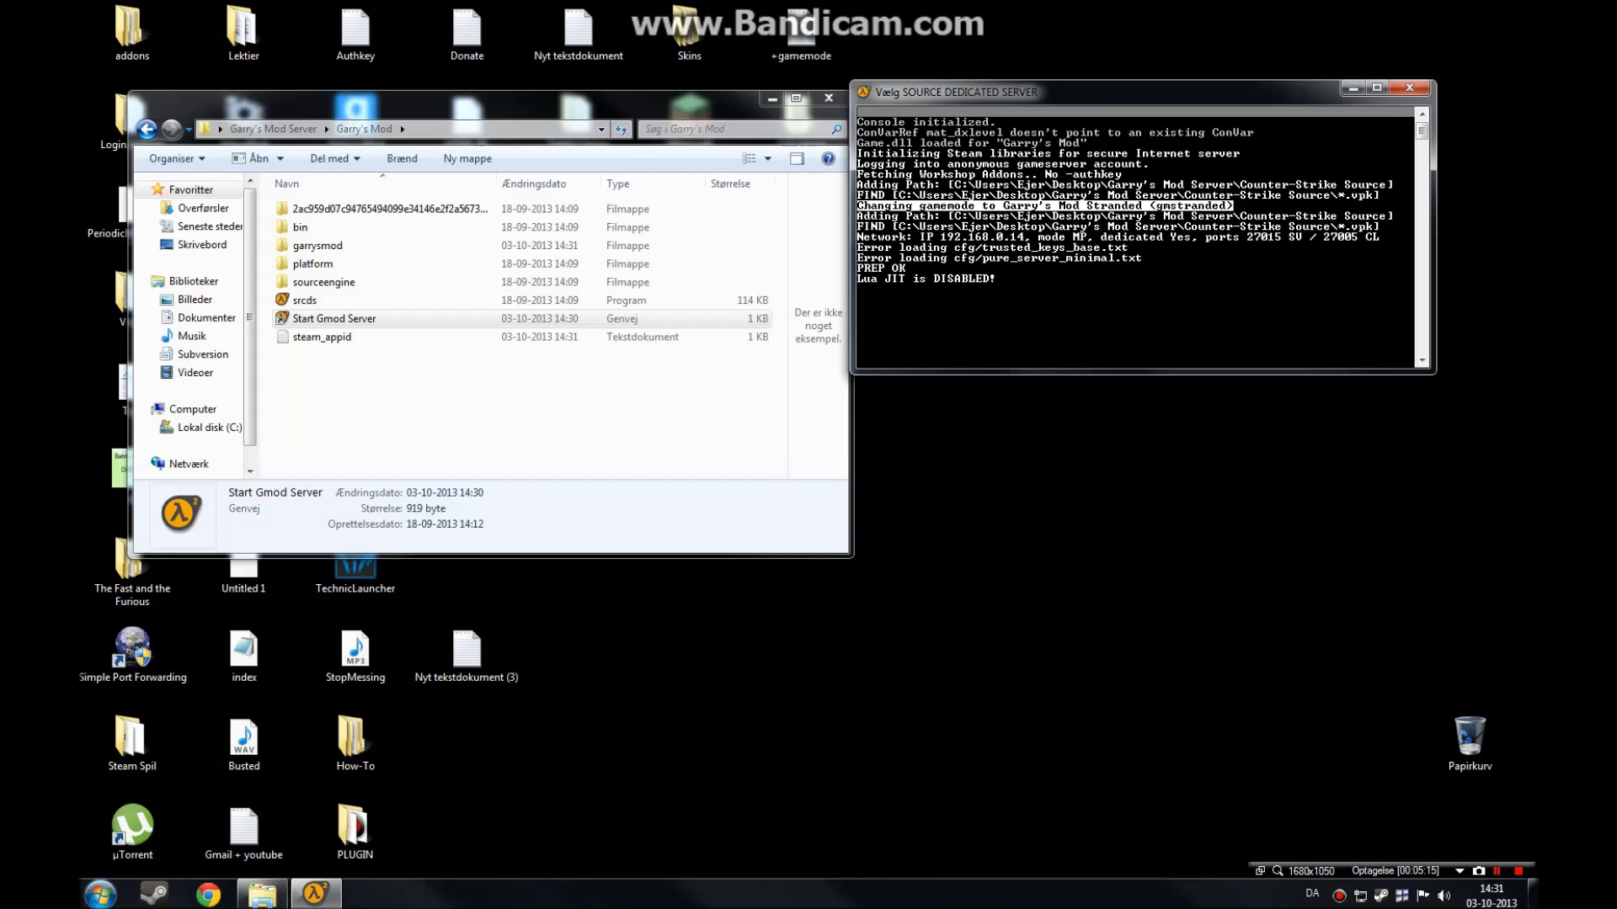
left_click(1042, 310)
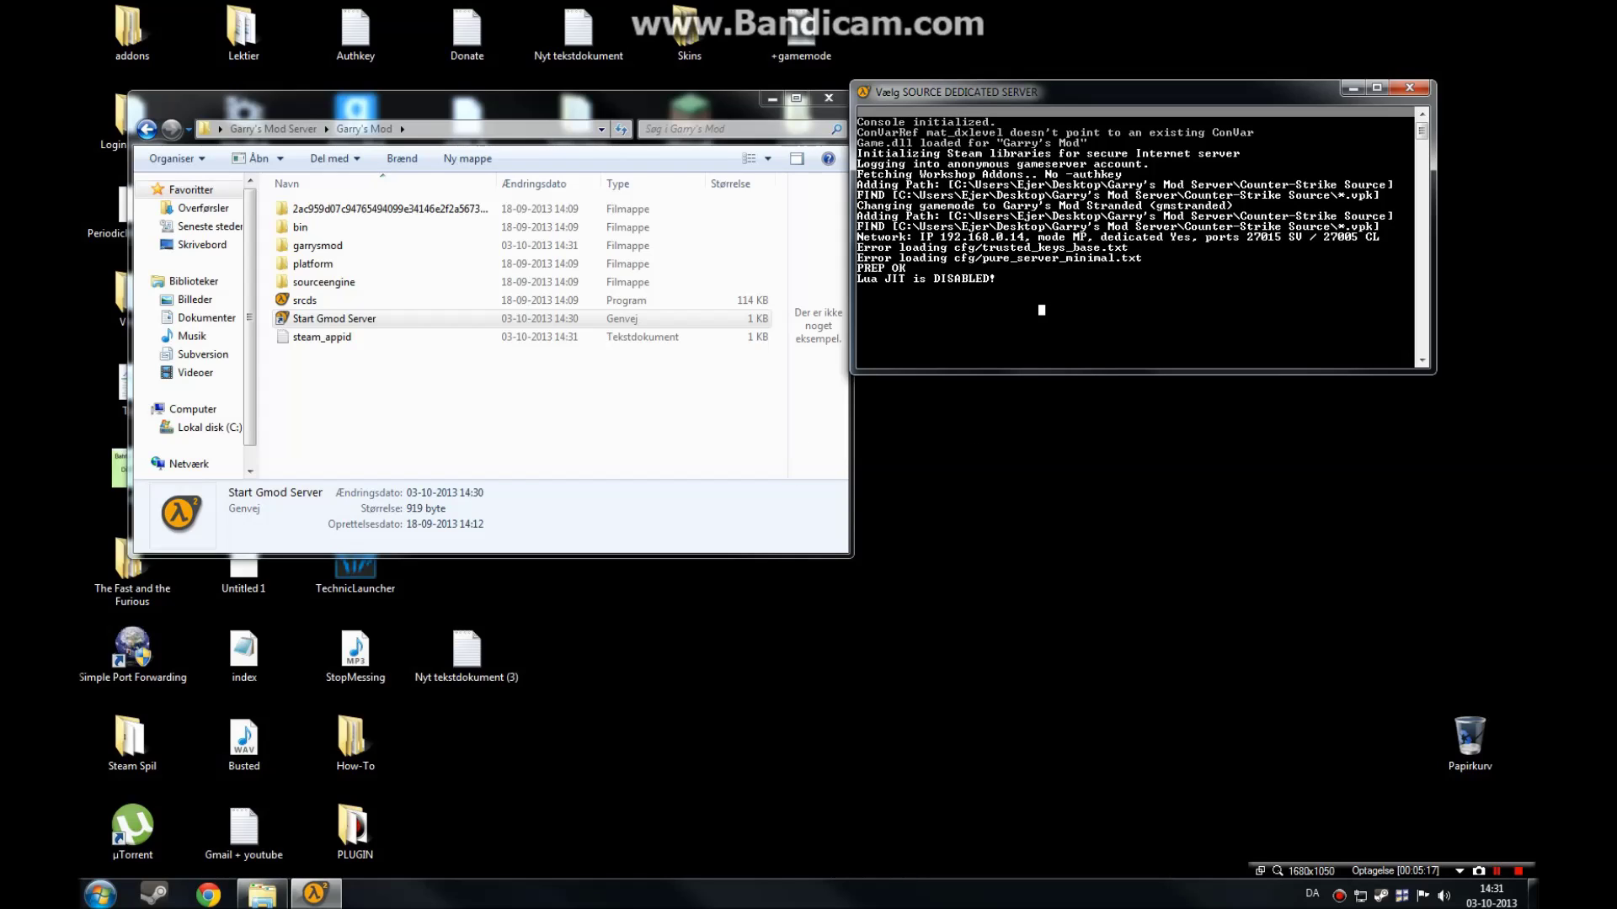